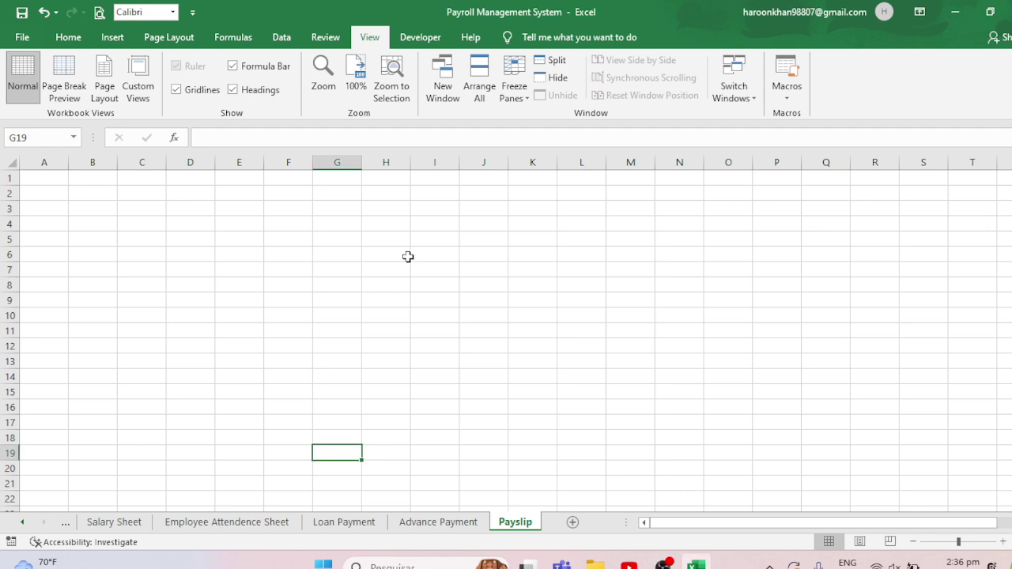
Review the Salary, Attendance, Loan Payment and Advance Payment sheets, then return to the Payslip sheet.
click(110, 521)
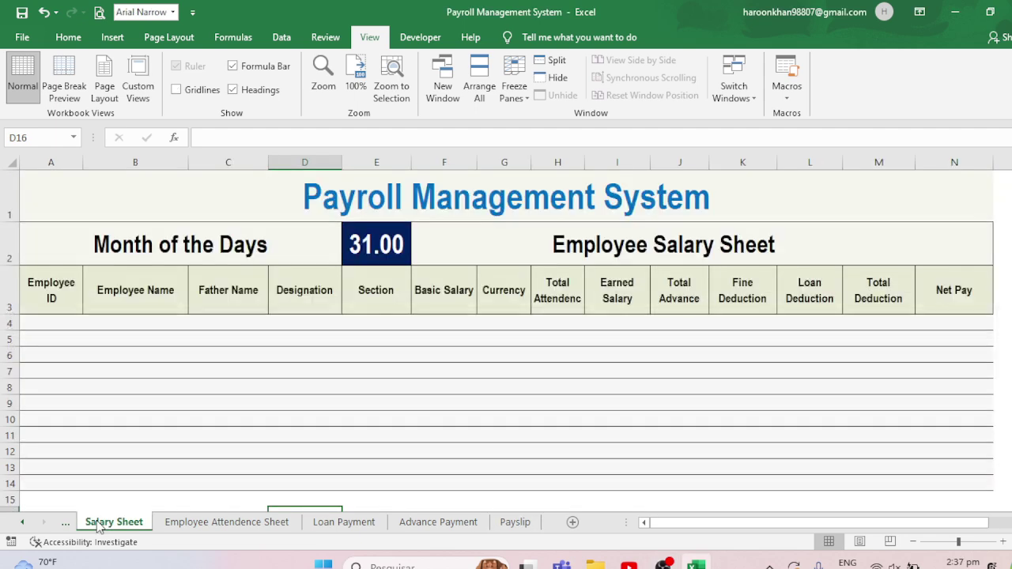
click(204, 524)
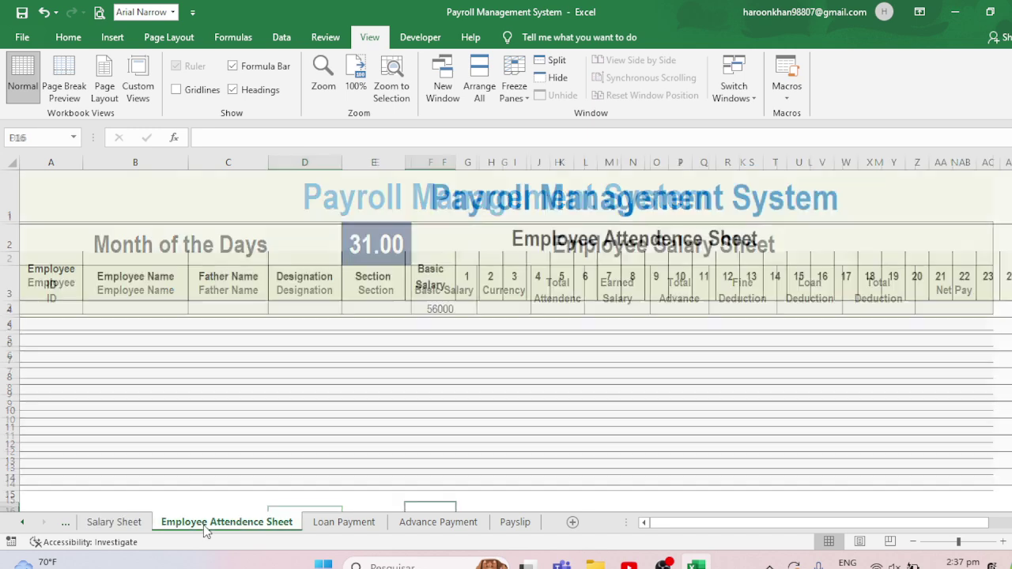
click(335, 528)
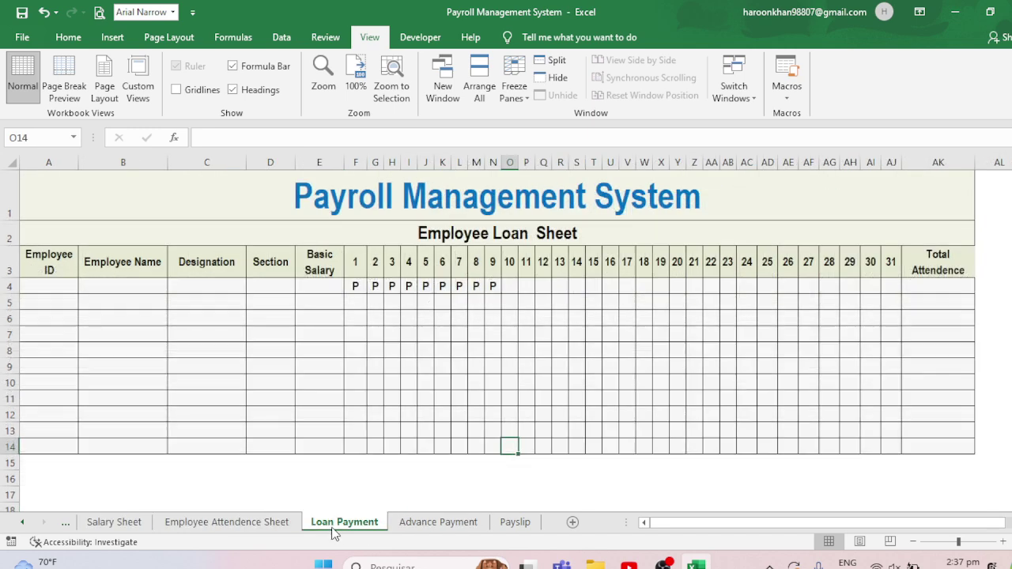
click(431, 527)
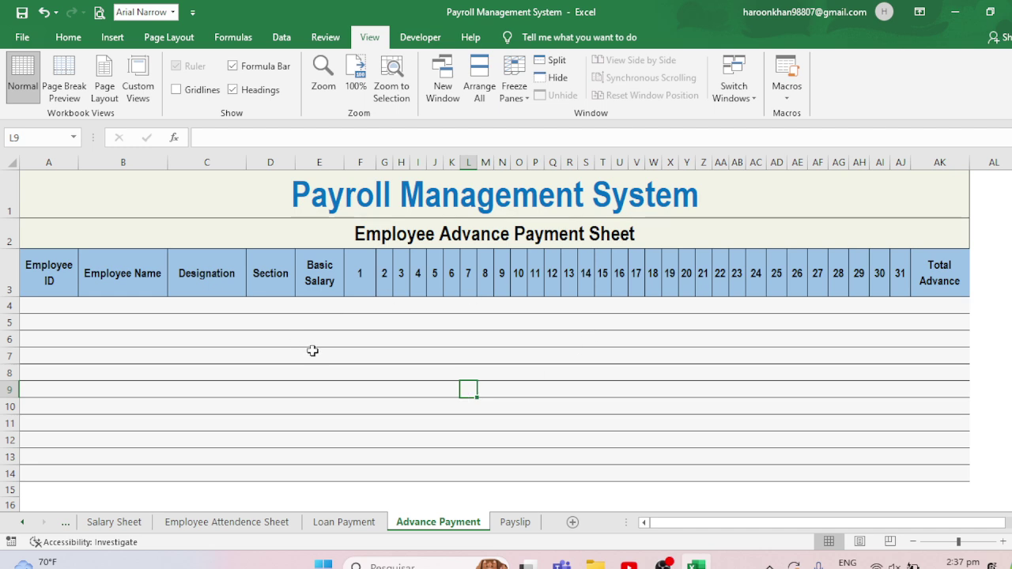
click(512, 523)
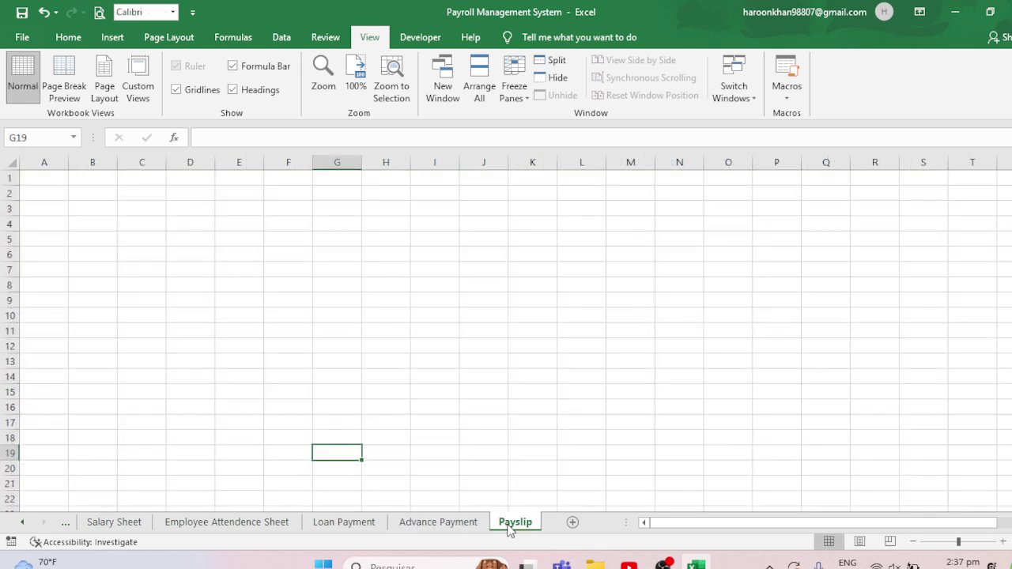
click(70, 226)
click(59, 243)
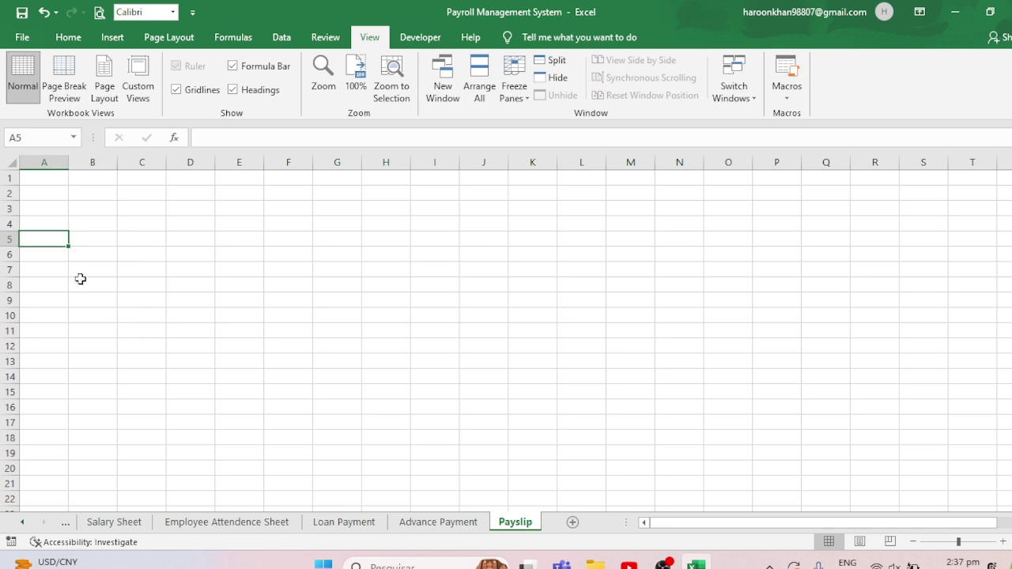
Merge A6:B6 and repeat the merged A–B layout down the rows below.
click(59, 254)
drag(58, 253, 99, 256)
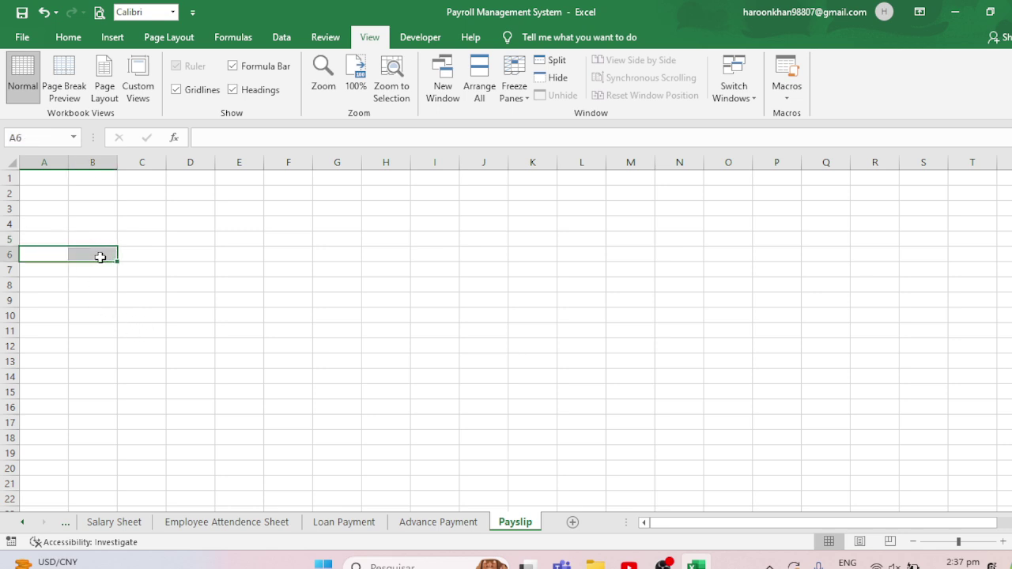
click(68, 38)
click(436, 89)
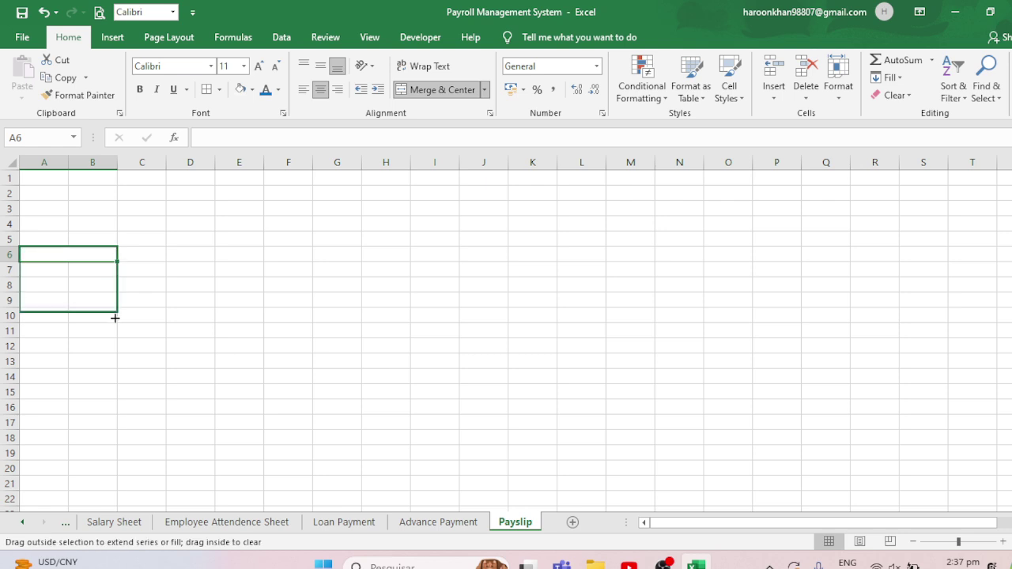
drag(115, 260, 118, 320)
click(71, 240)
Enter the labels Employee ID in A6 and Employee Name in A7.
click(67, 256)
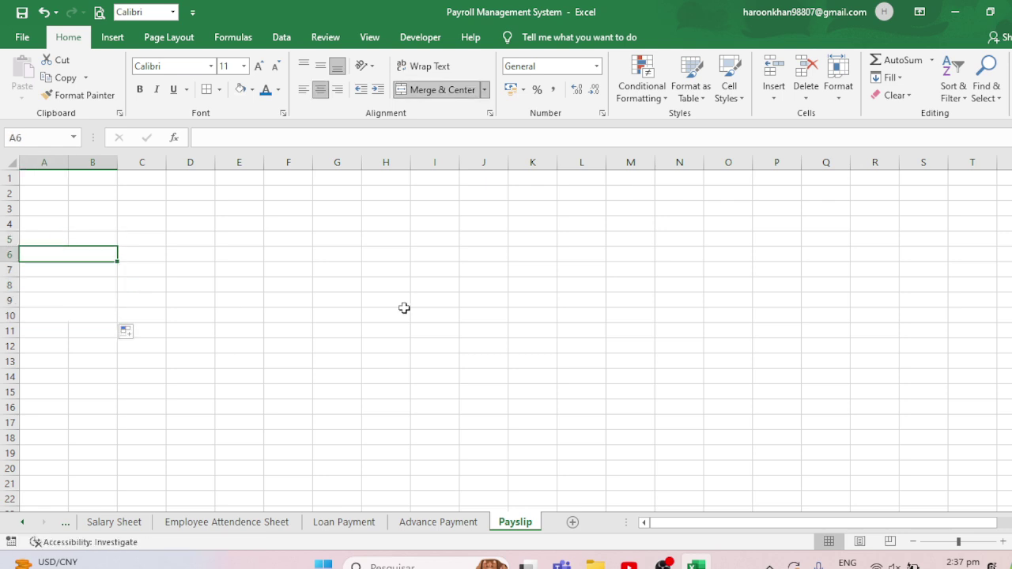
text(Employee )
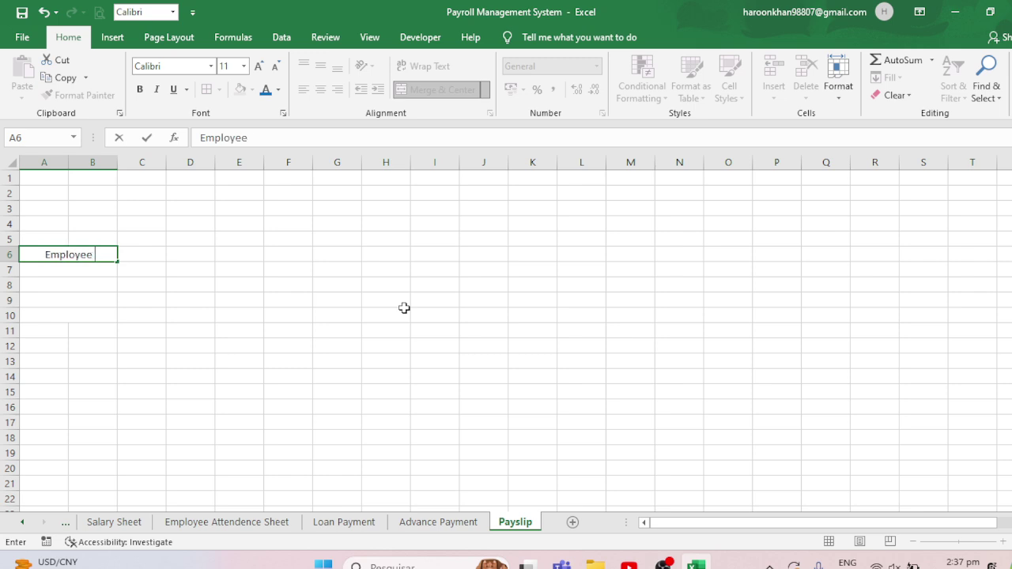
text(ID)
key(Return)
text(eMP)
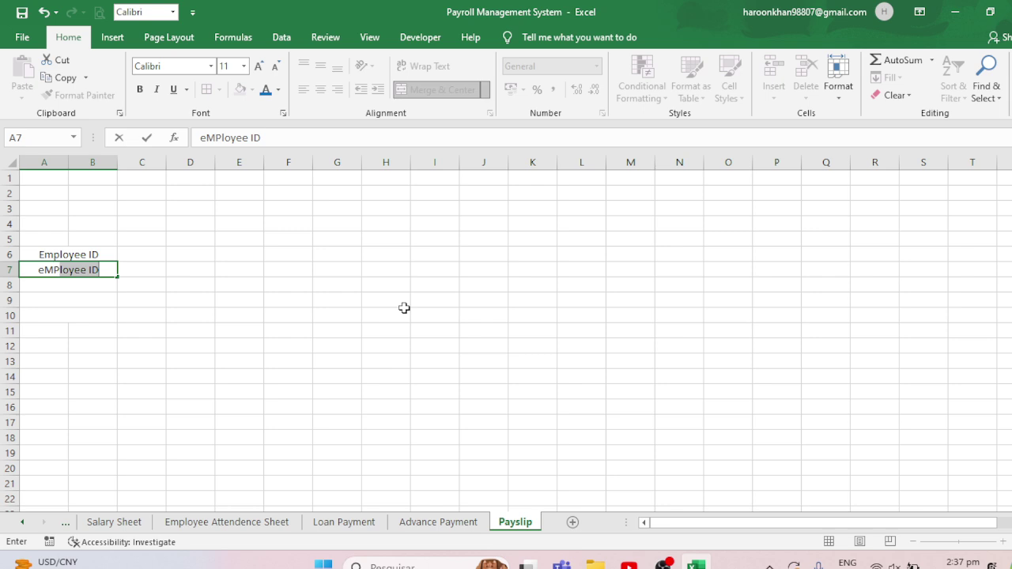
key(BackSpace)
key(BackSpace)
key(BackSpace)
key(BackSpace)
text(E)
key(BackSpace)
key(BackSpace)
key(BackSpace)
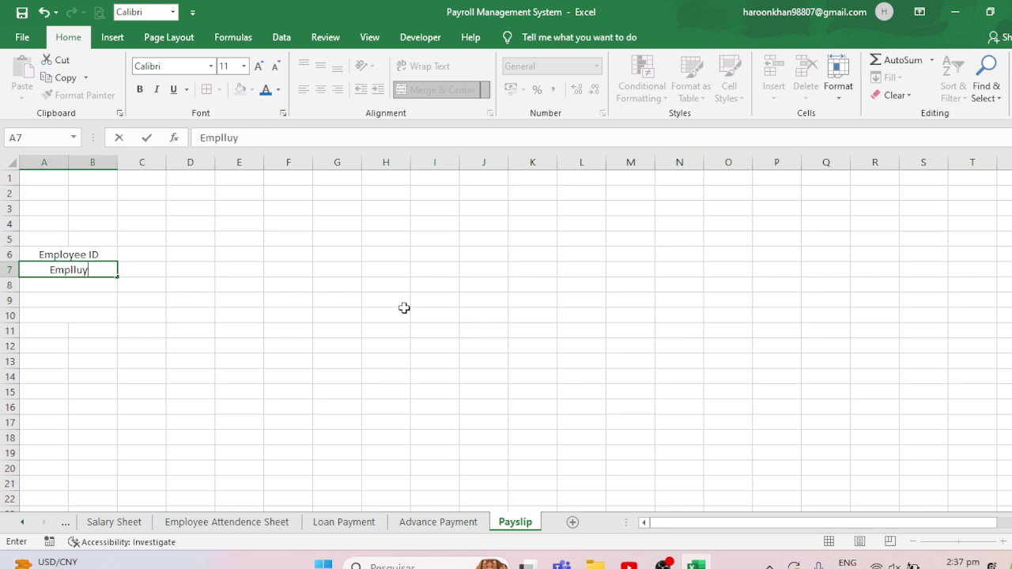
key(BackSpace)
key(BackSpace)
key(BackSpace)
text(loyee Na)
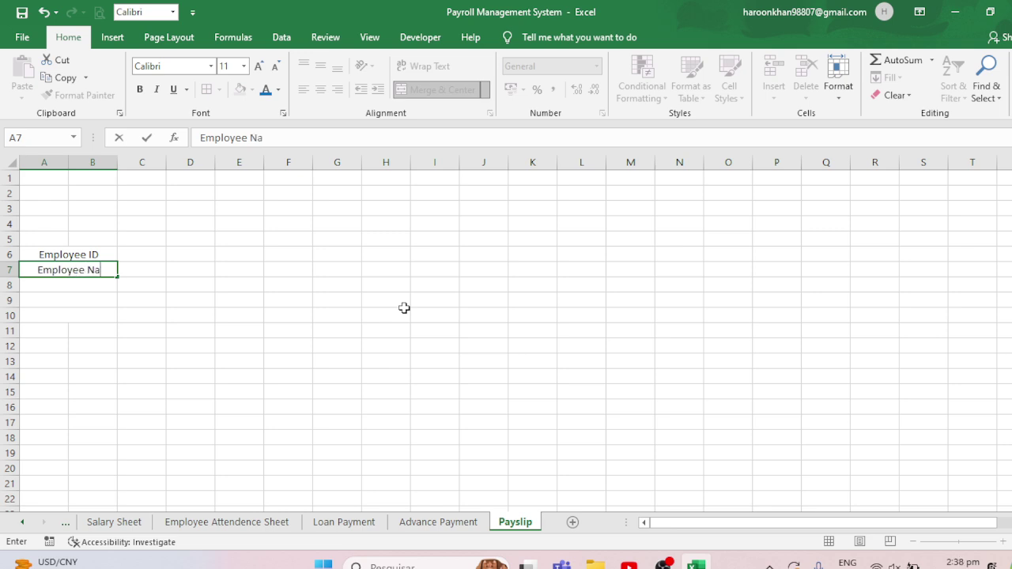
text(me)
key(Return)
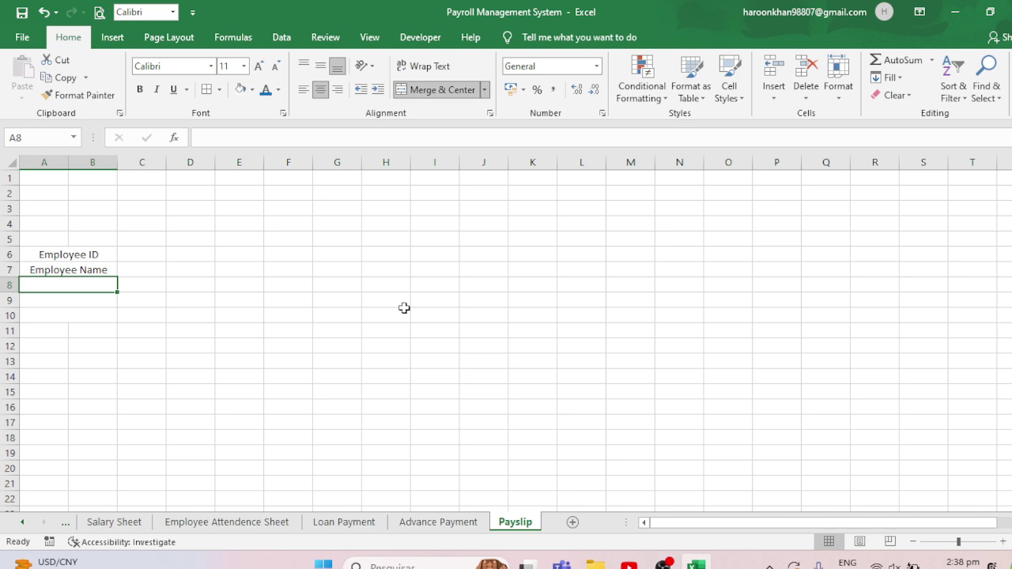
Enter the label Employee F/Name in A8.
text(F)
key(BackSpace)
key(BackSpace)
key(BackSpace)
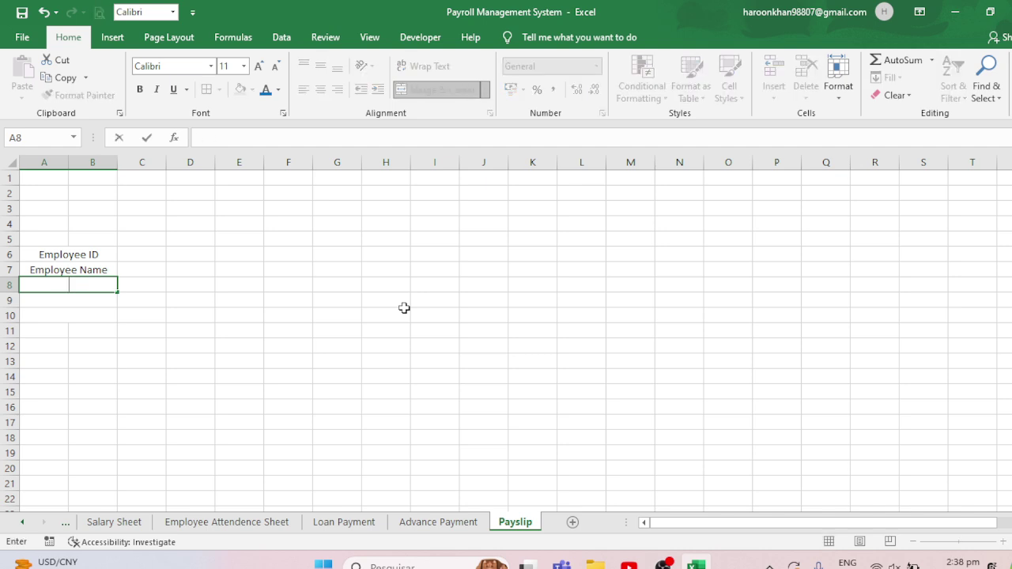
text(Employee F)
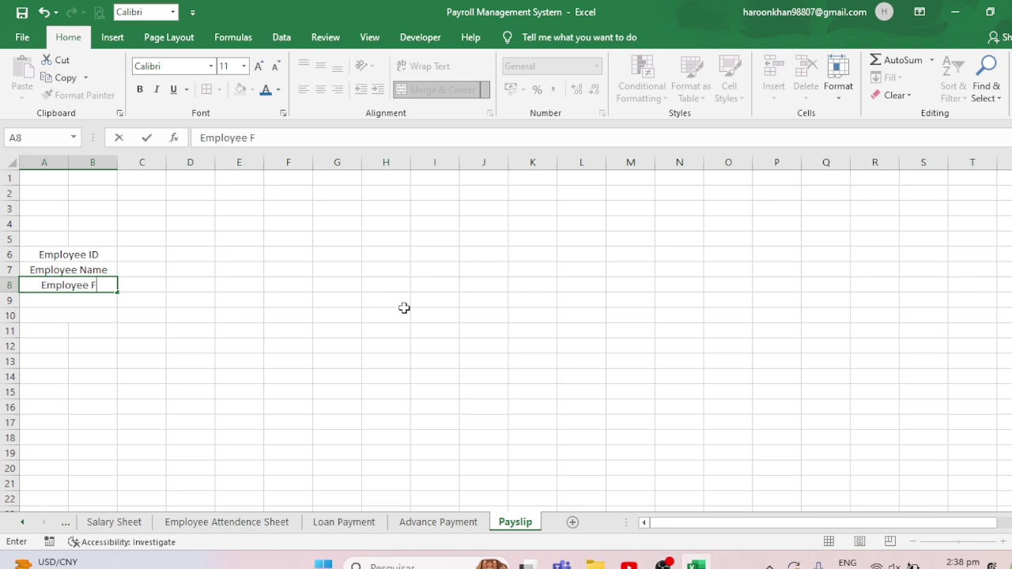
text(a)
key(BackSpace)
text(/)
text(Name)
key(Return)
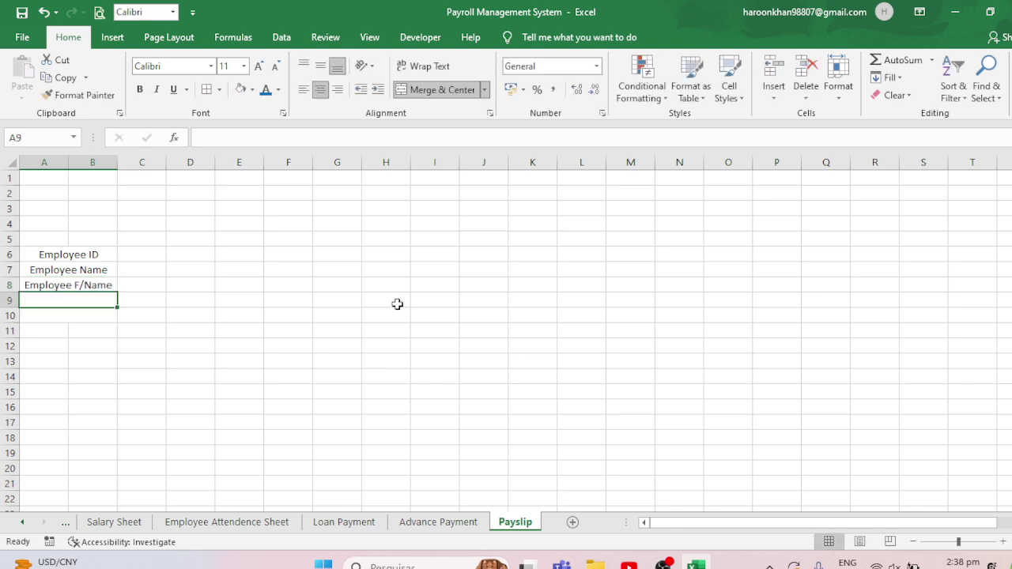
Format A1:N22 as left-aligned Arial Narrow at 12 pt.
drag(88, 254, 80, 300)
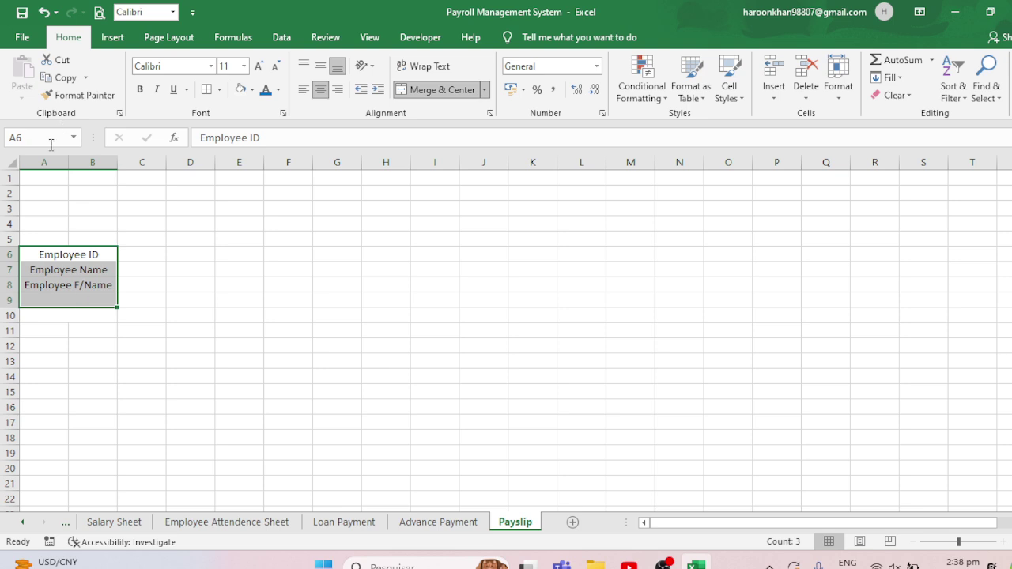
drag(44, 178, 679, 499)
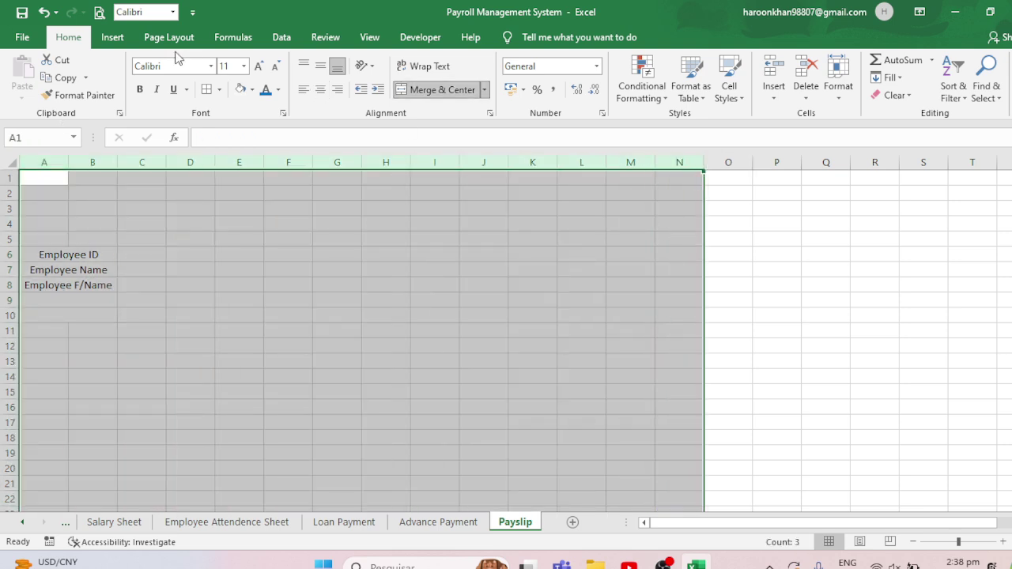
click(210, 67)
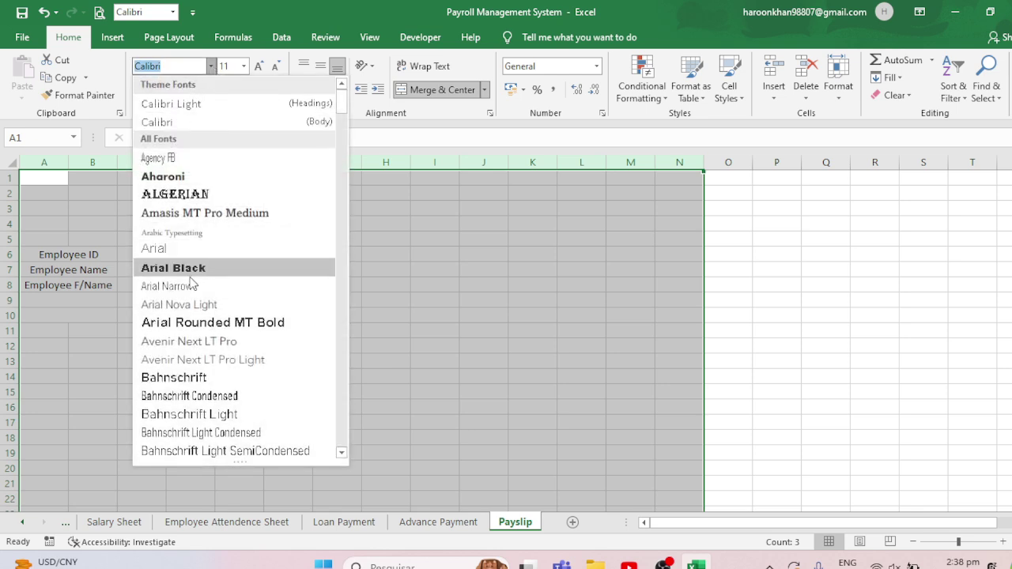
click(177, 288)
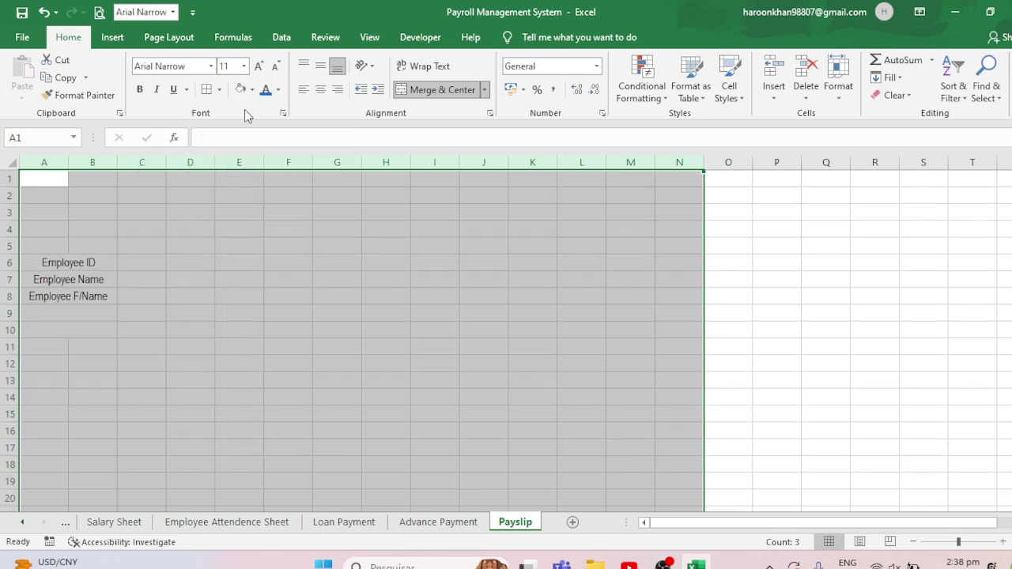
click(304, 89)
click(258, 66)
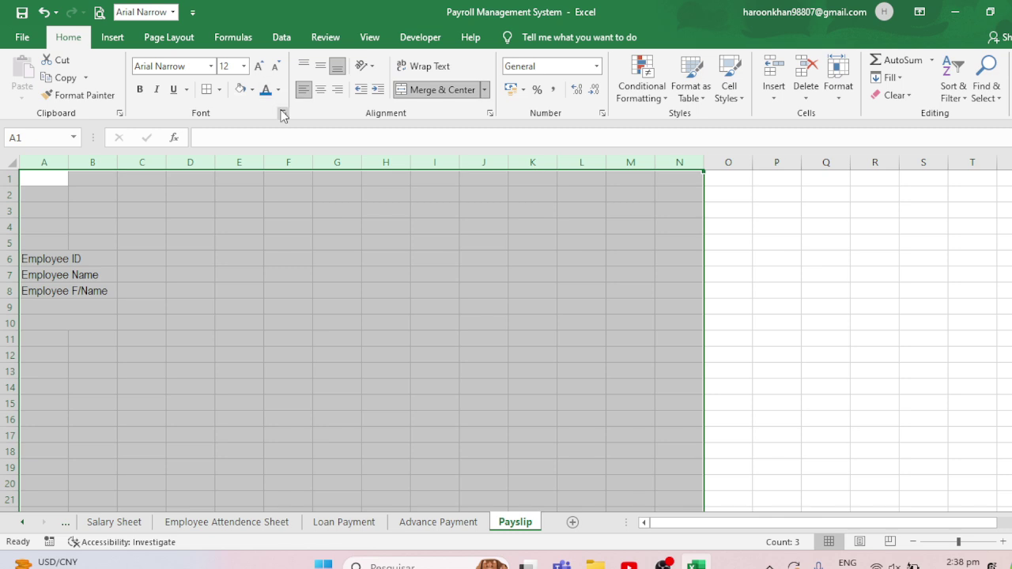
Make rows 6–8 bold.
click(8, 258)
drag(9, 259, 27, 290)
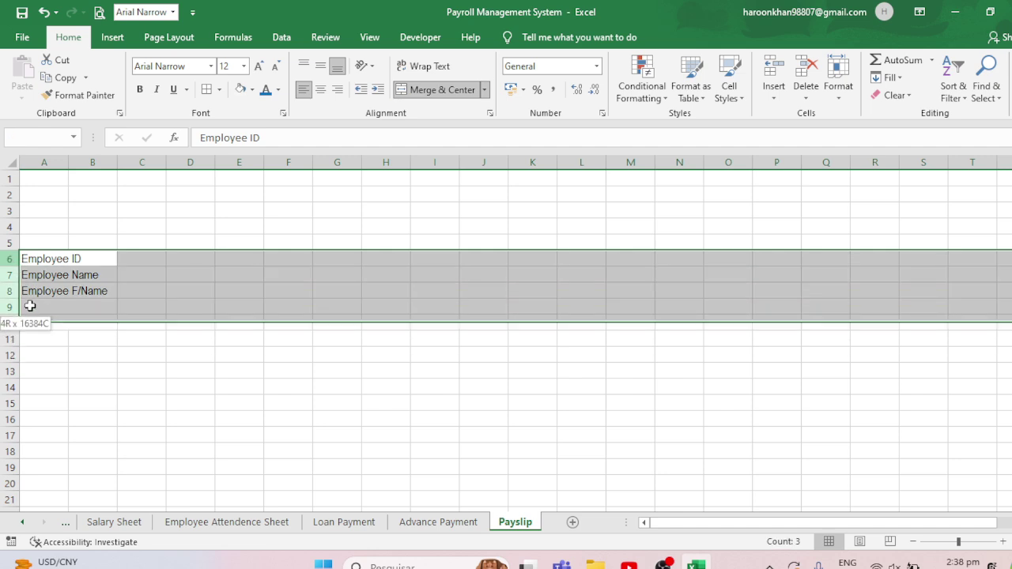
click(139, 89)
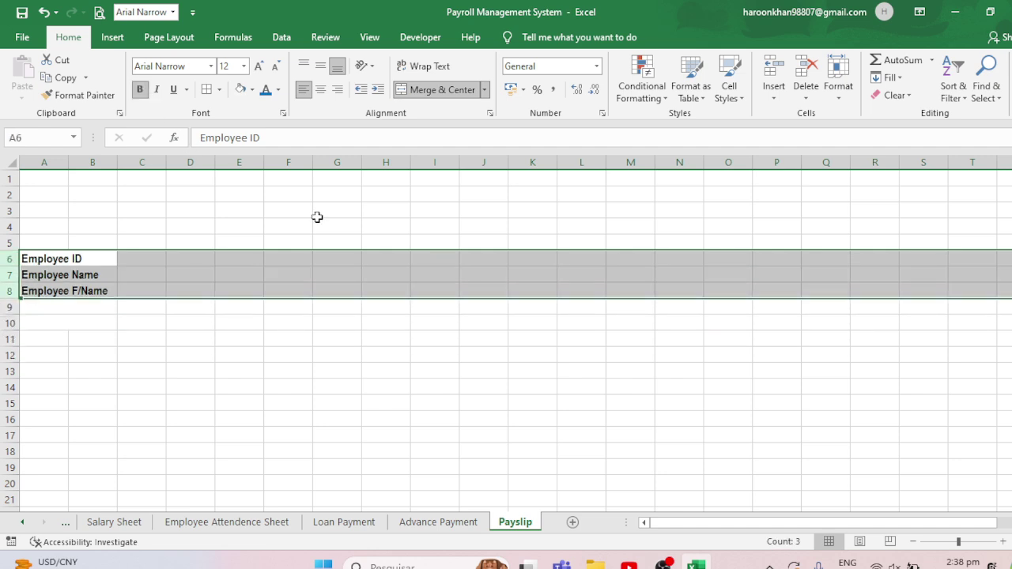
click(130, 264)
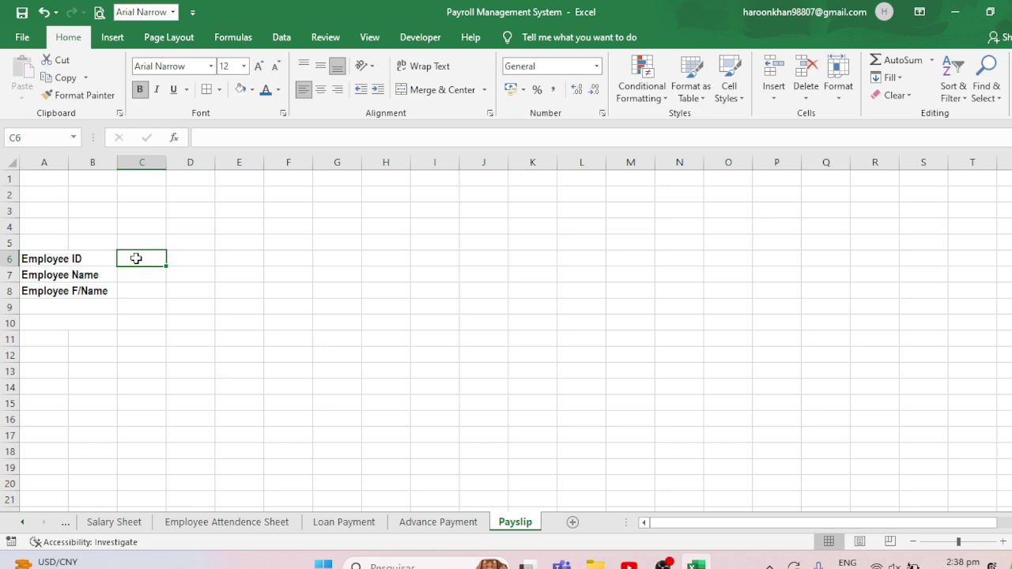
Merge C6:E6, repeat the merge through rows 7–8, and check the print preview.
drag(136, 259, 241, 261)
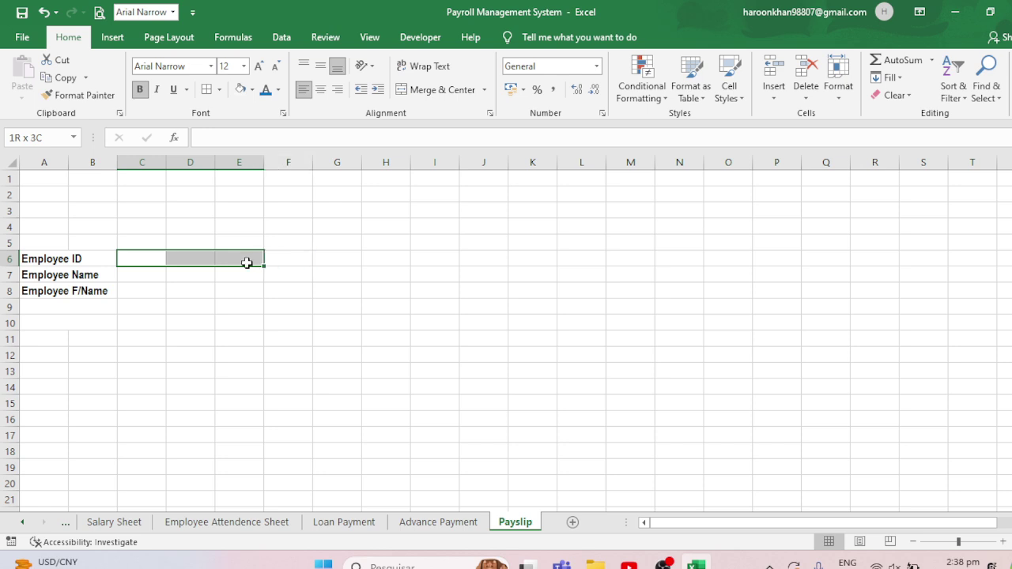
click(433, 90)
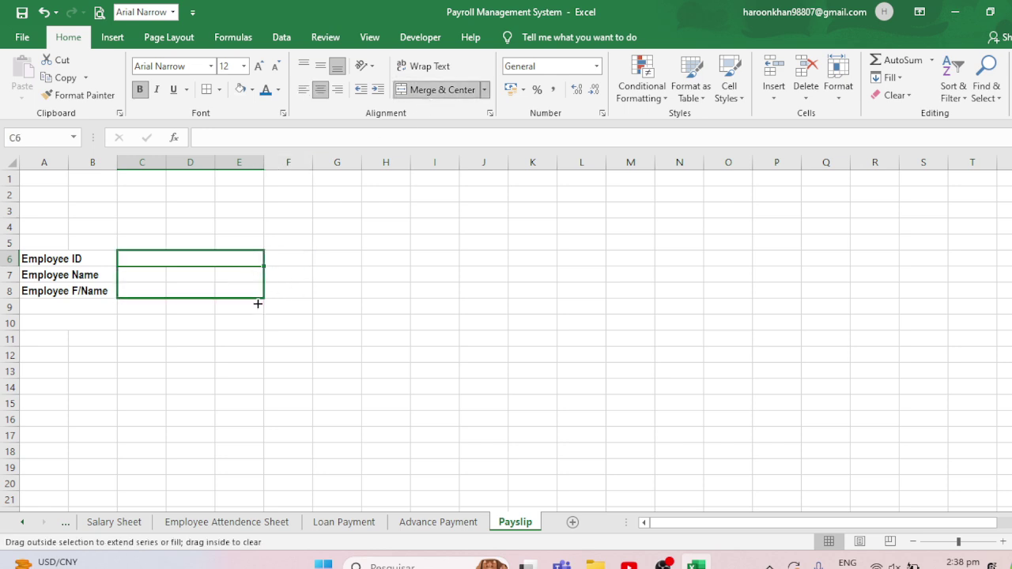
drag(261, 267, 261, 298)
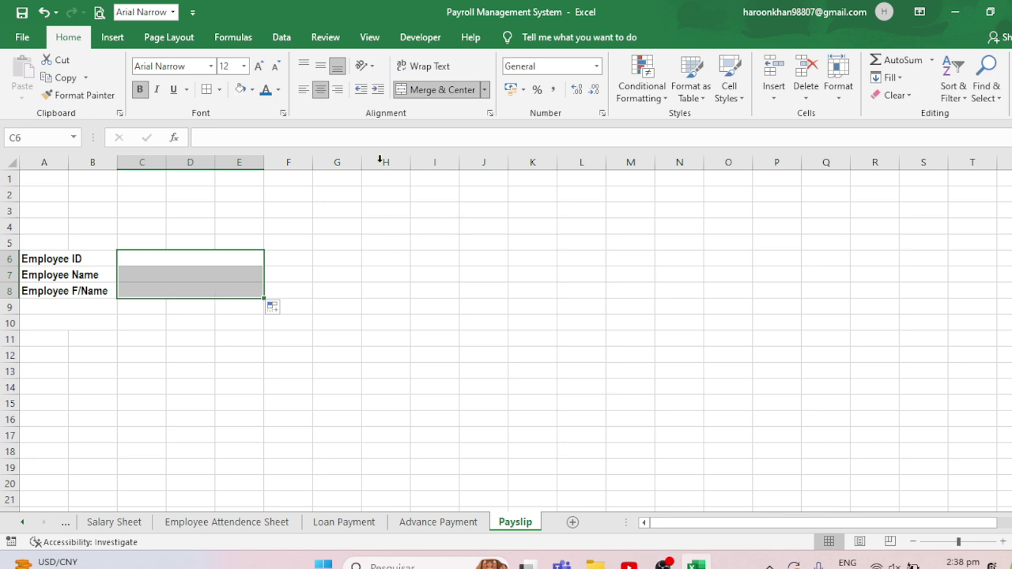
click(99, 12)
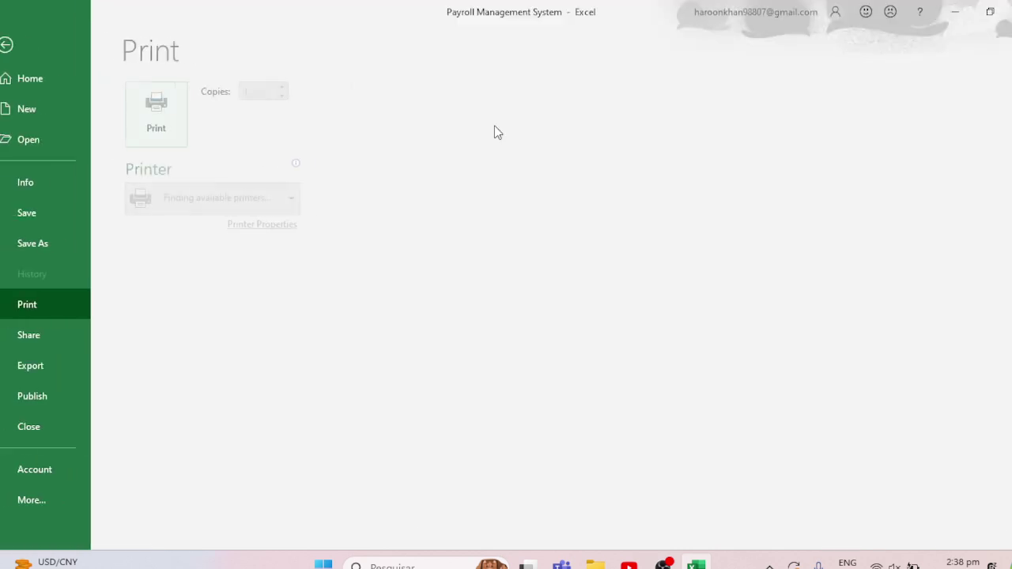
click(22, 46)
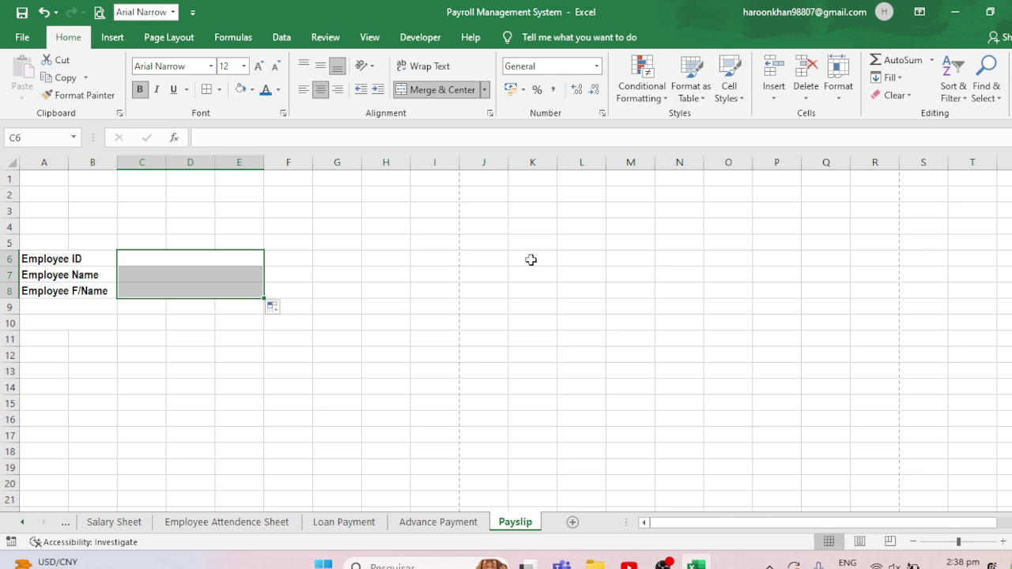
click(296, 260)
Copy the Employee label block A6:E8 and paste it at G6.
drag(39, 258, 172, 291)
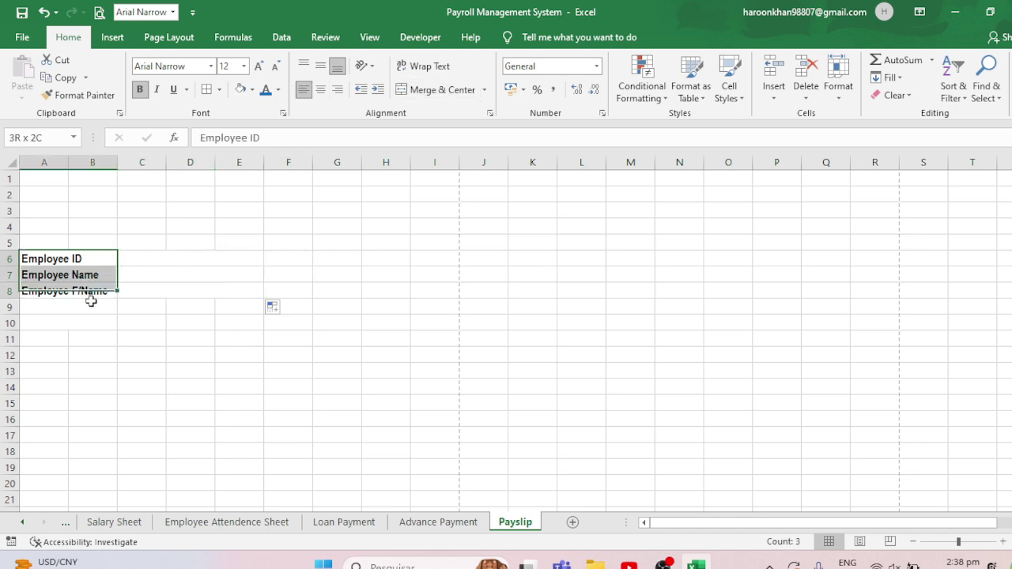
key(ctrl+c)
key(Right)
key(Right)
key(Right)
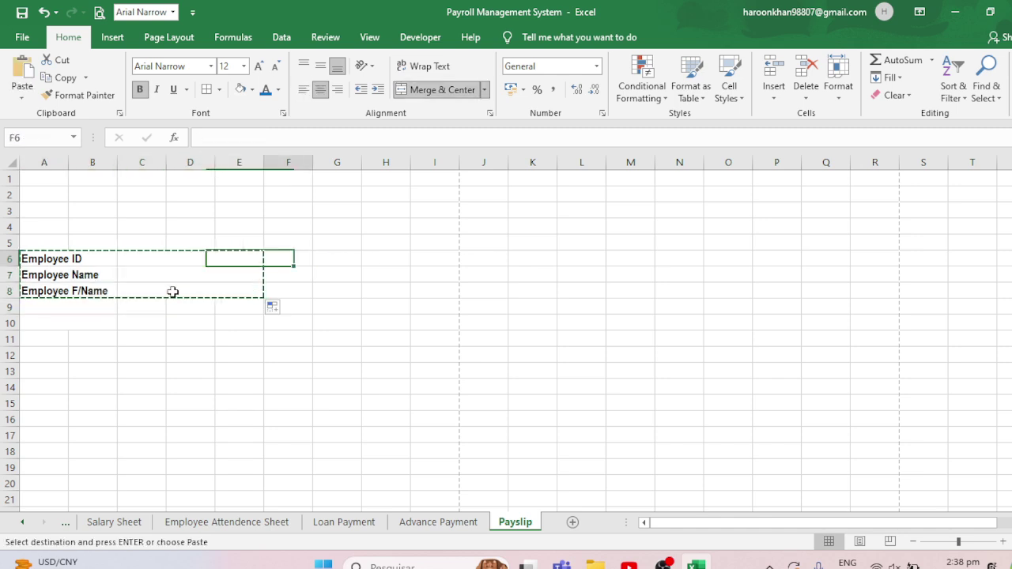
key(Right)
key(Return)
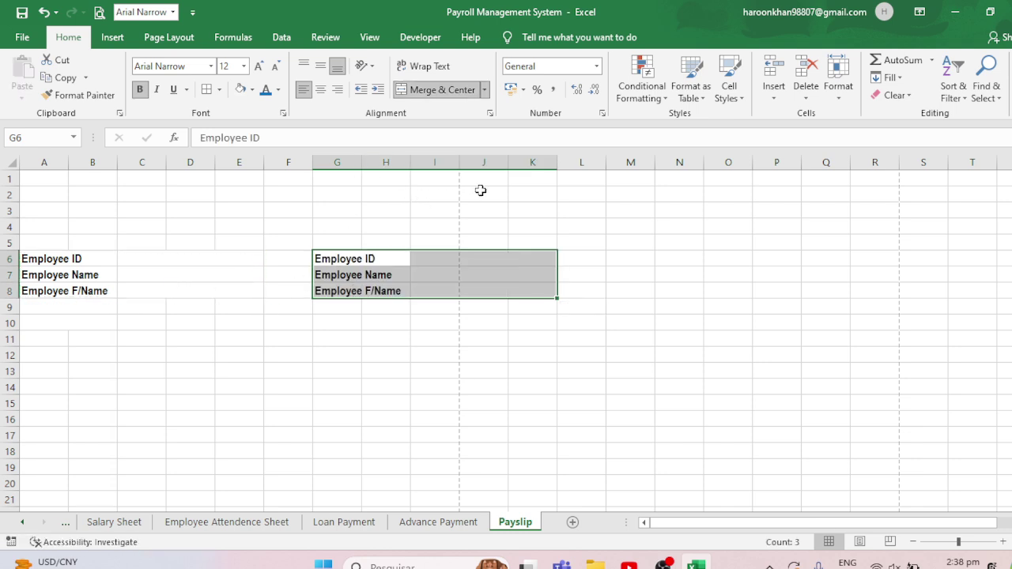
Reduce the Page Layout print scale to 85%.
click(169, 37)
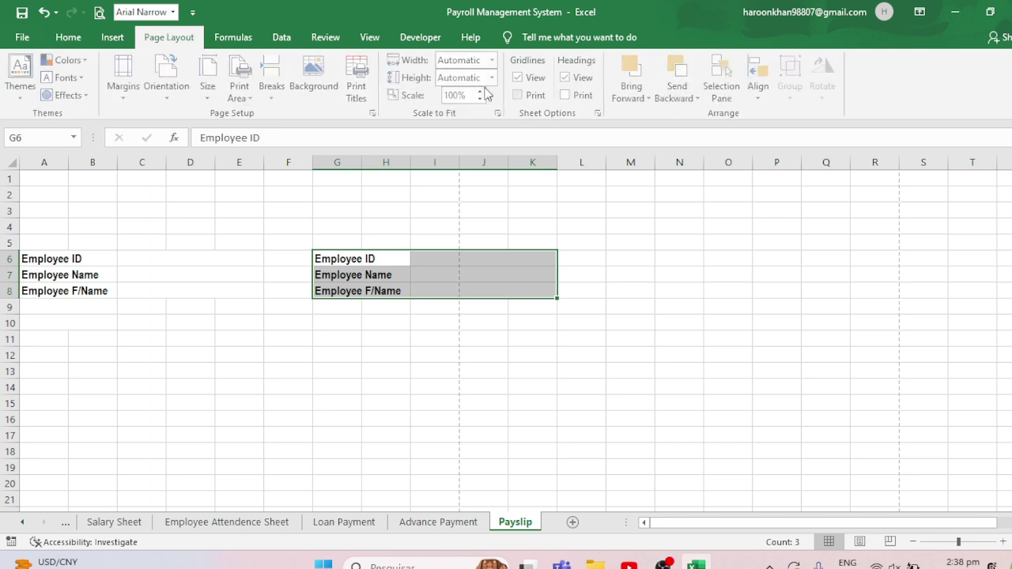
click(485, 98)
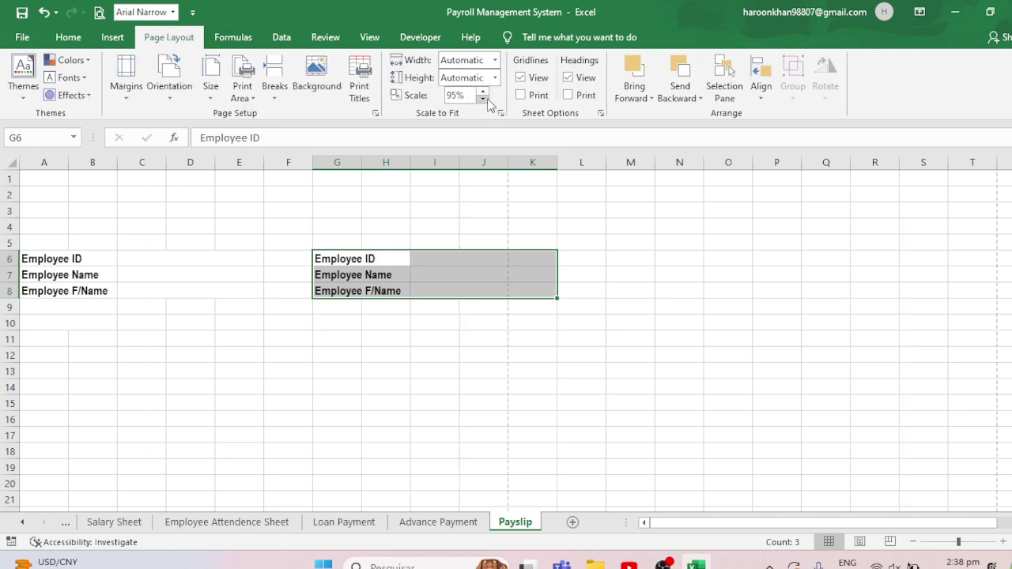
click(486, 98)
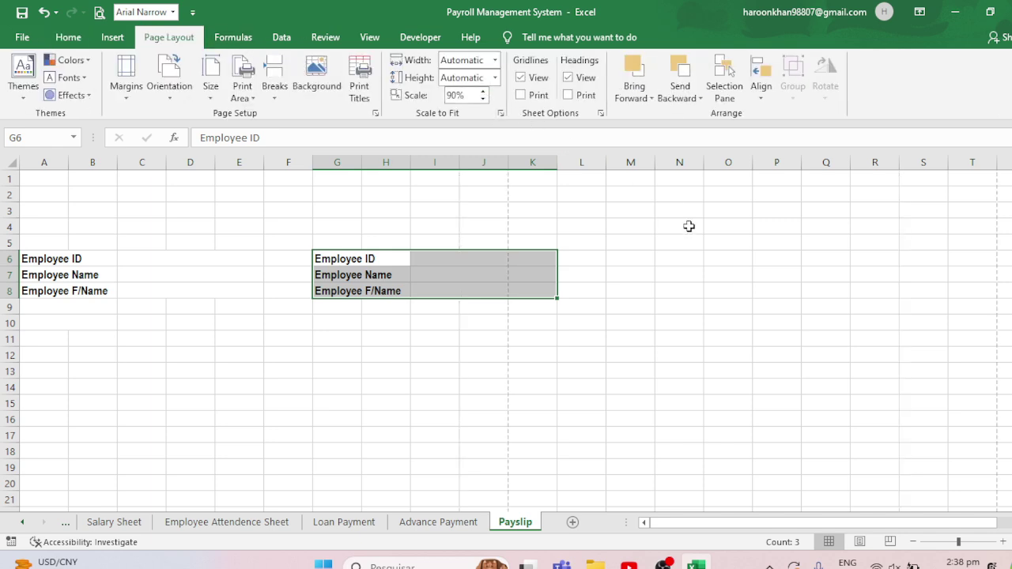
click(482, 98)
click(633, 193)
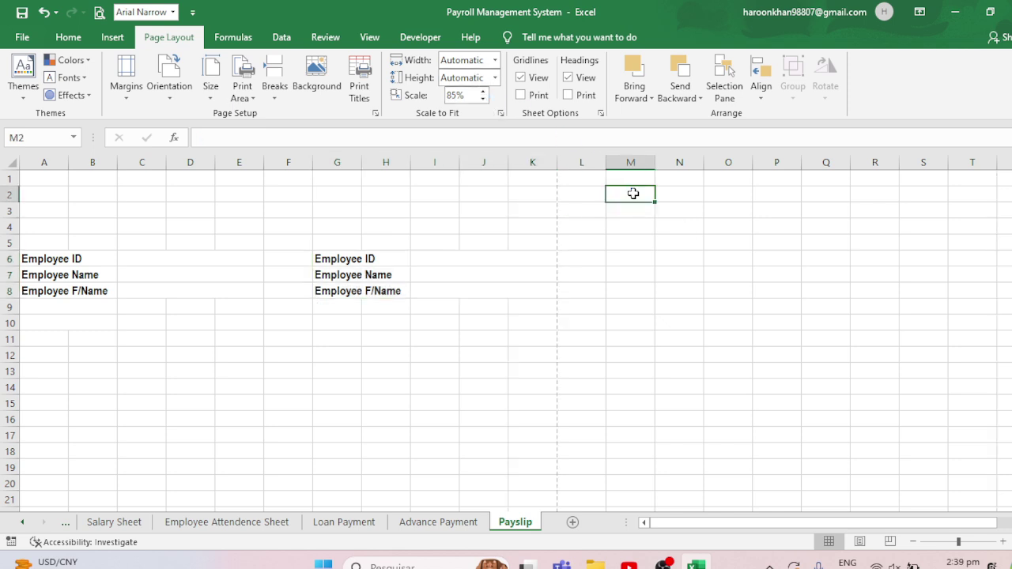
Type Section into G6 and Currency into G7, then start a new entry in G8.
click(388, 258)
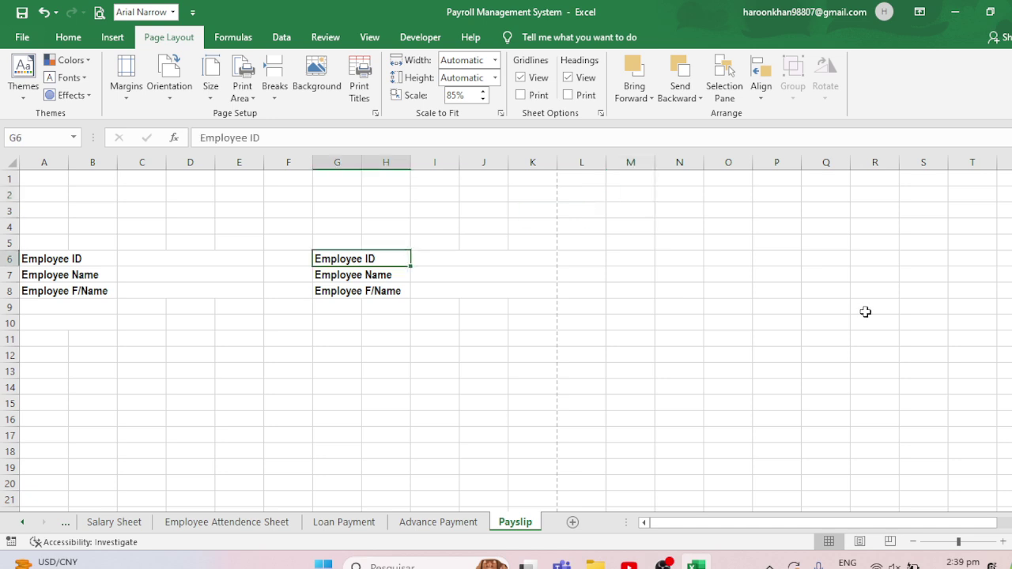
text(Secti)
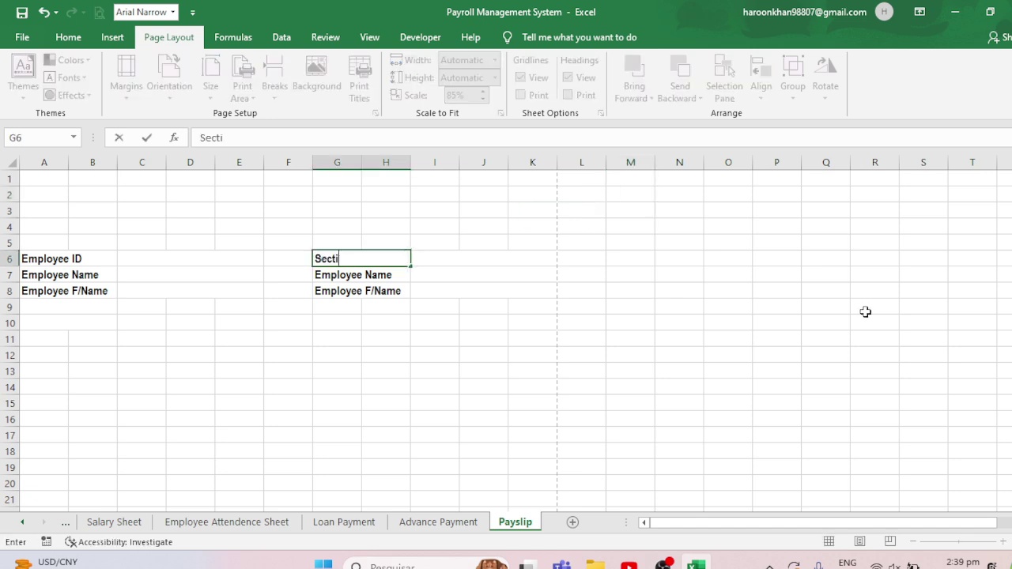
text(on)
key(Return)
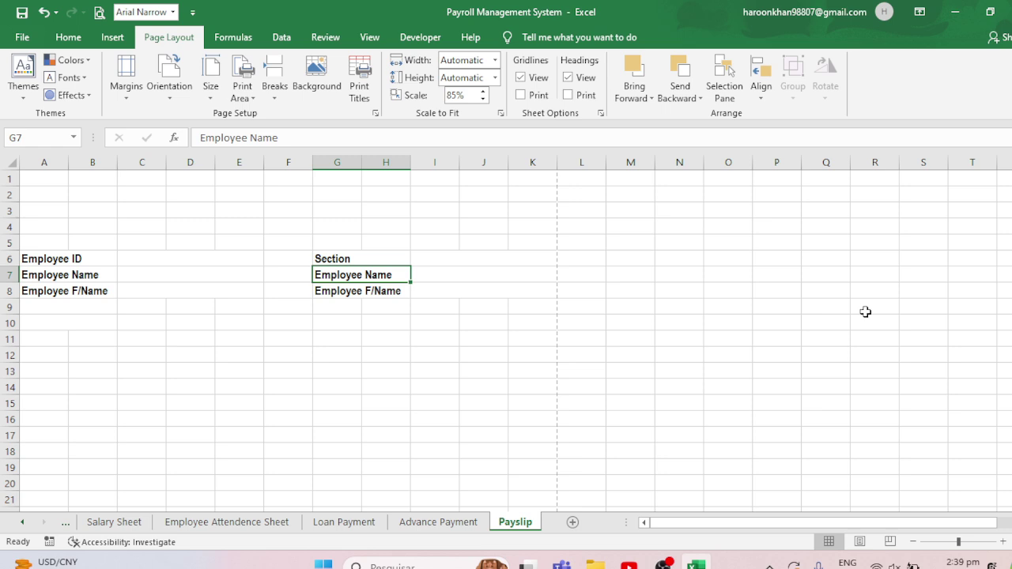
text(Cu)
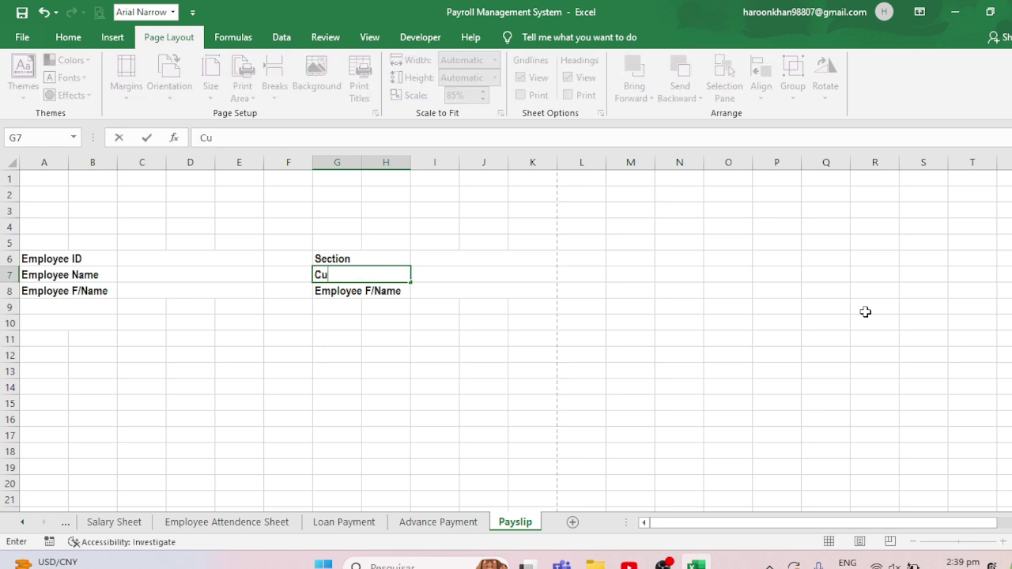
text(rrency)
key(Return)
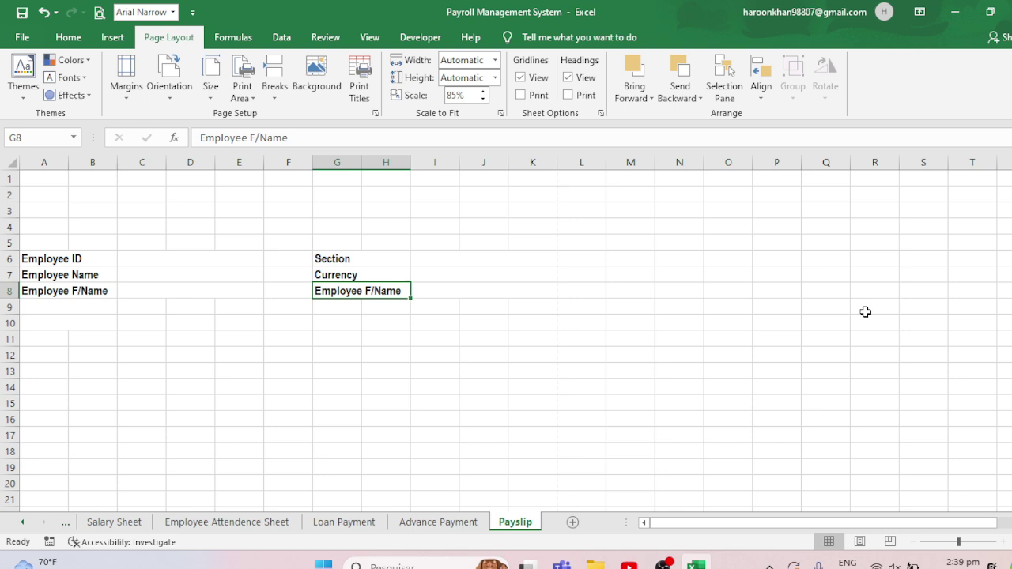
text(S)
key(BackSpace)
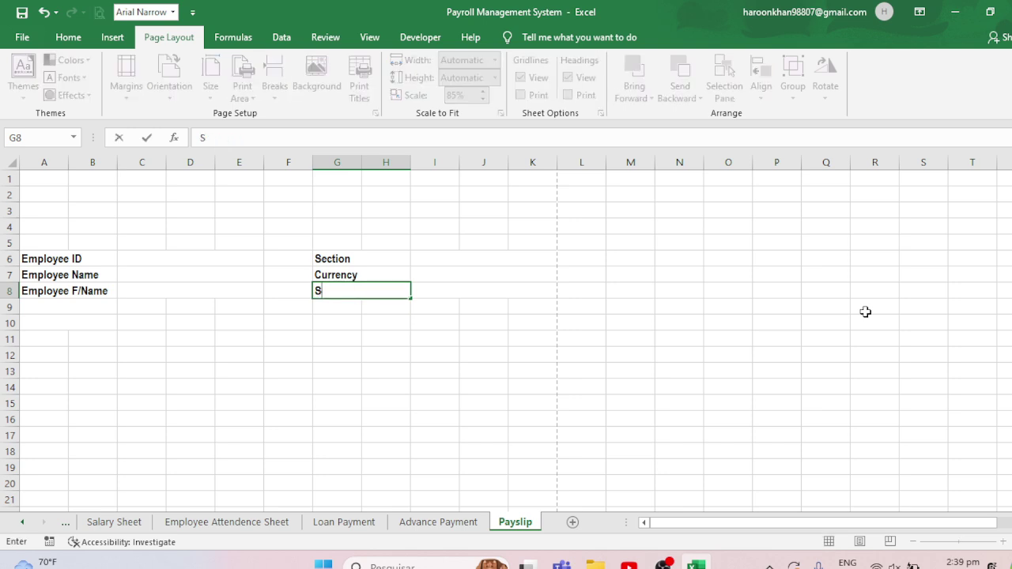
Enter Designation in G8 and put an outside border around A6:K8.
text(sig)
text(nation)
key(ctrl+Return)
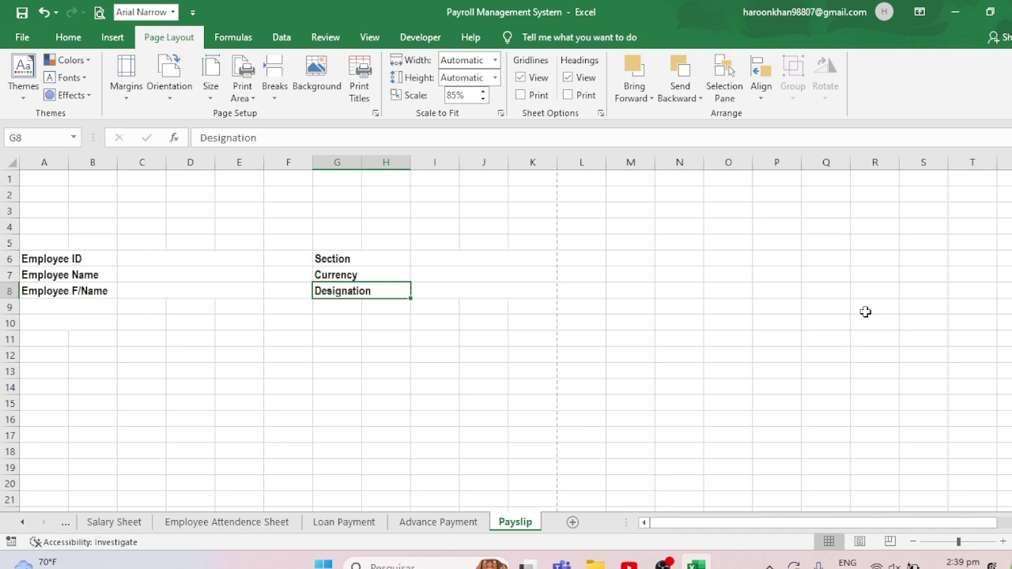
click(61, 255)
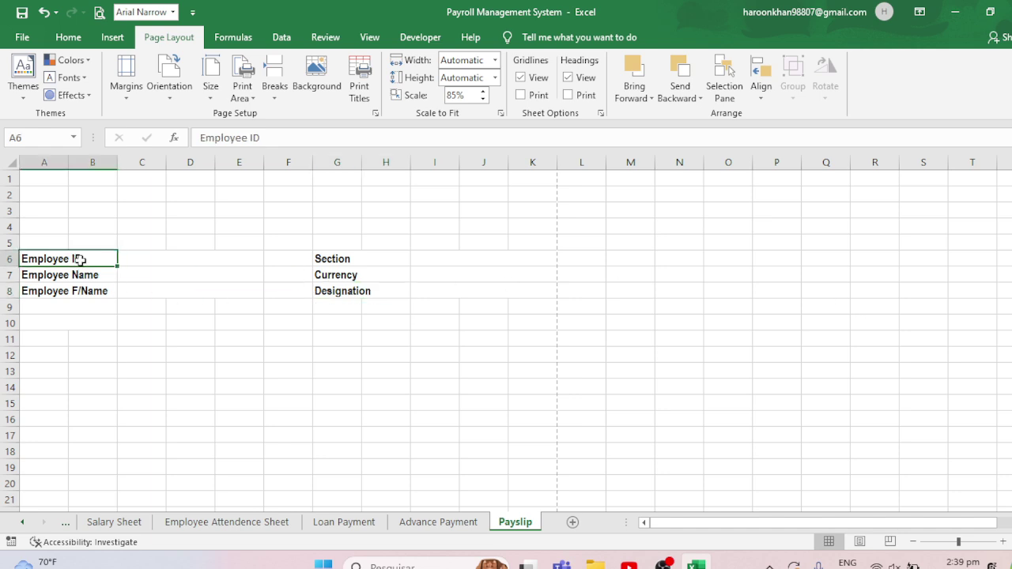
drag(80, 259, 525, 296)
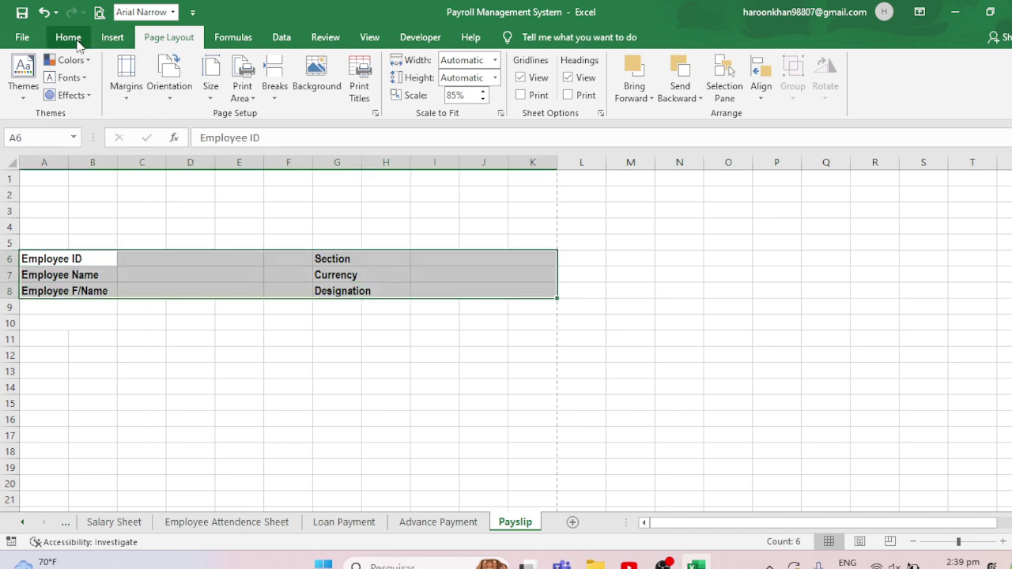
click(68, 40)
click(220, 90)
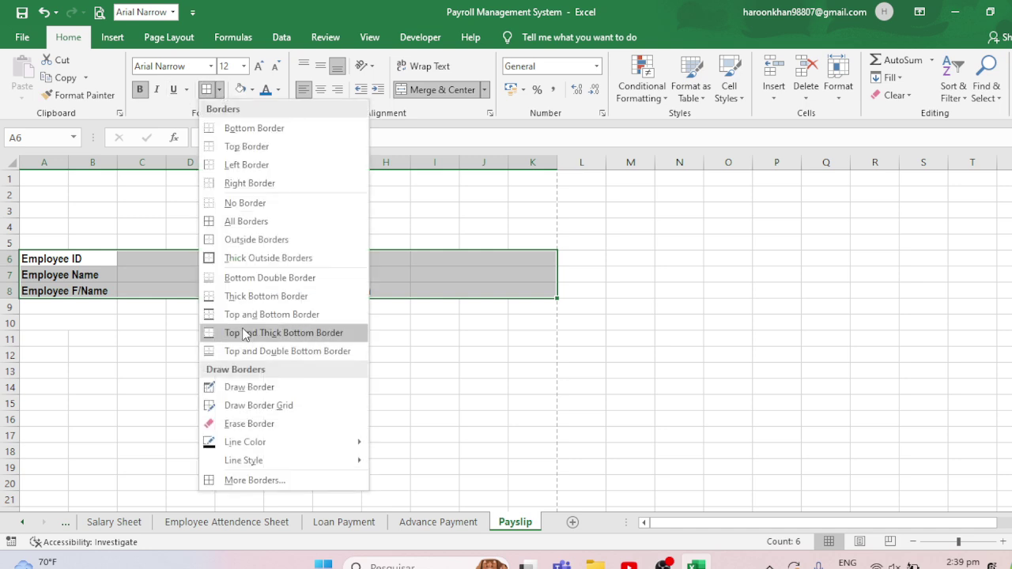
click(229, 242)
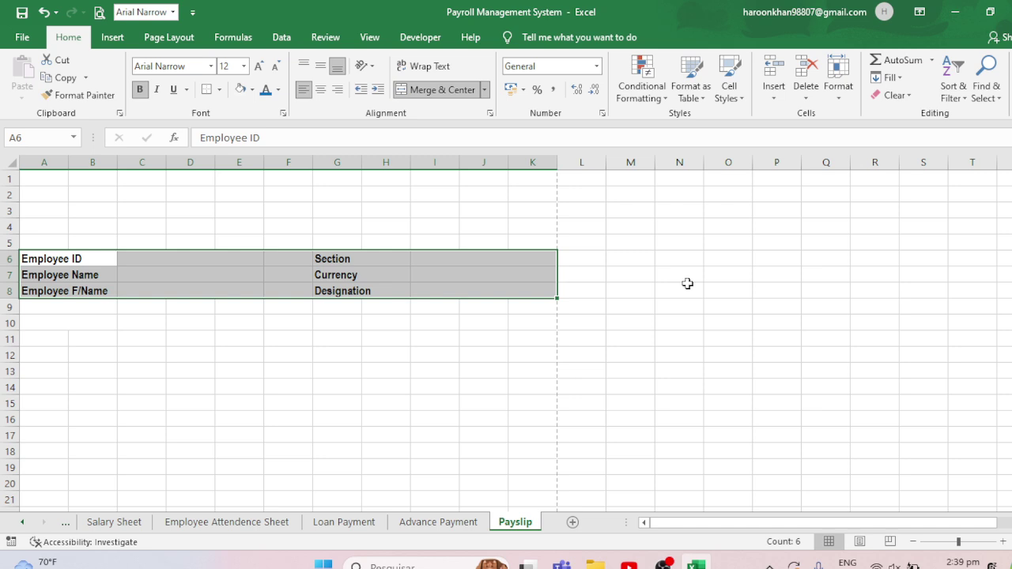
Check the bordered details block in print preview, then select A11.
key(ctrl+p)
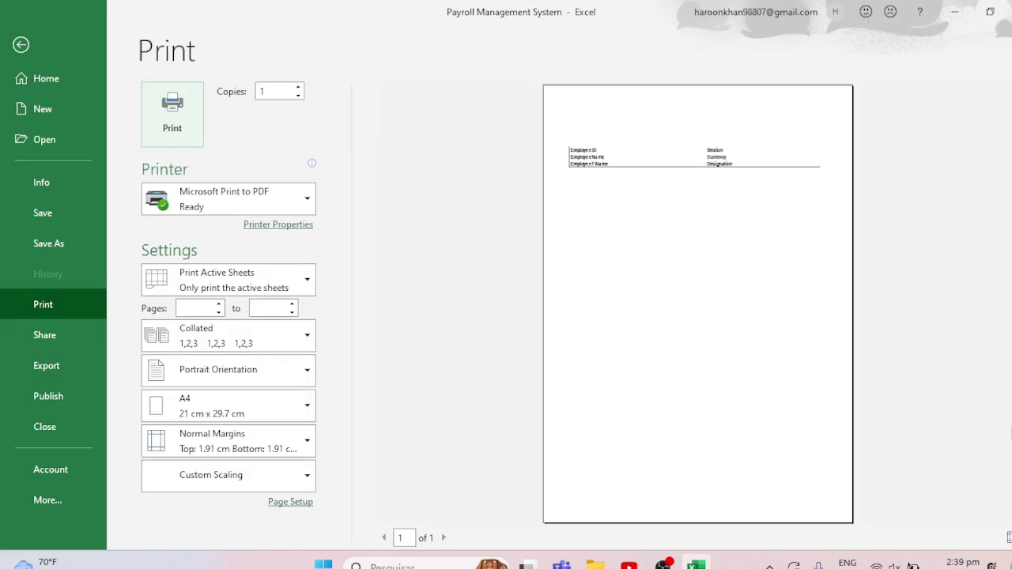
click(1007, 538)
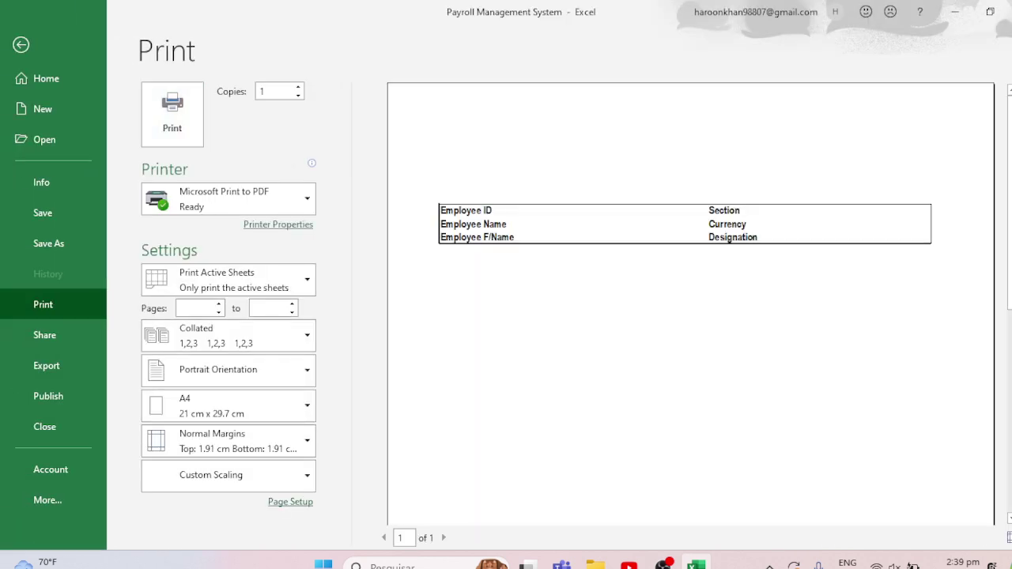
click(21, 45)
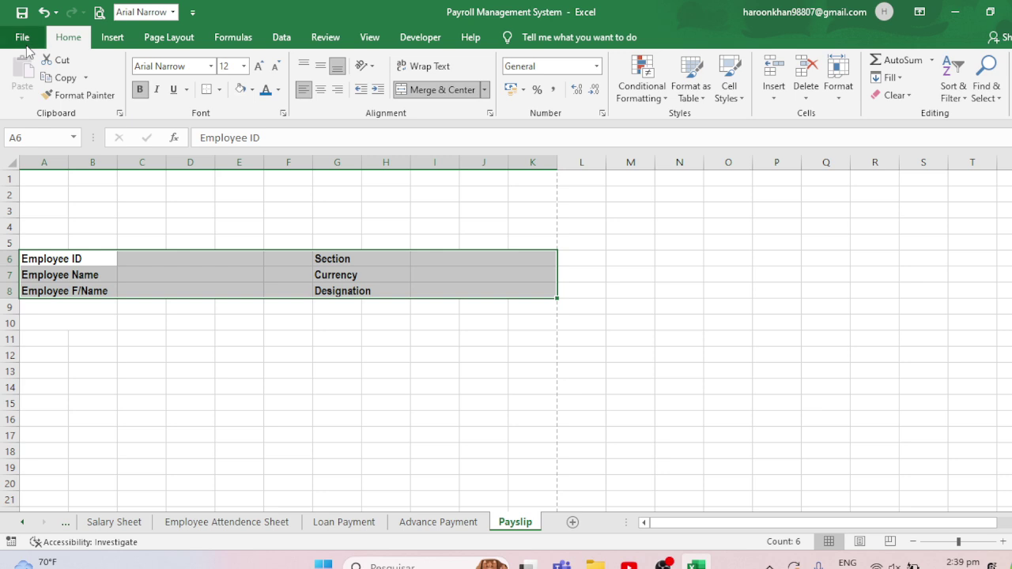
click(457, 272)
click(90, 334)
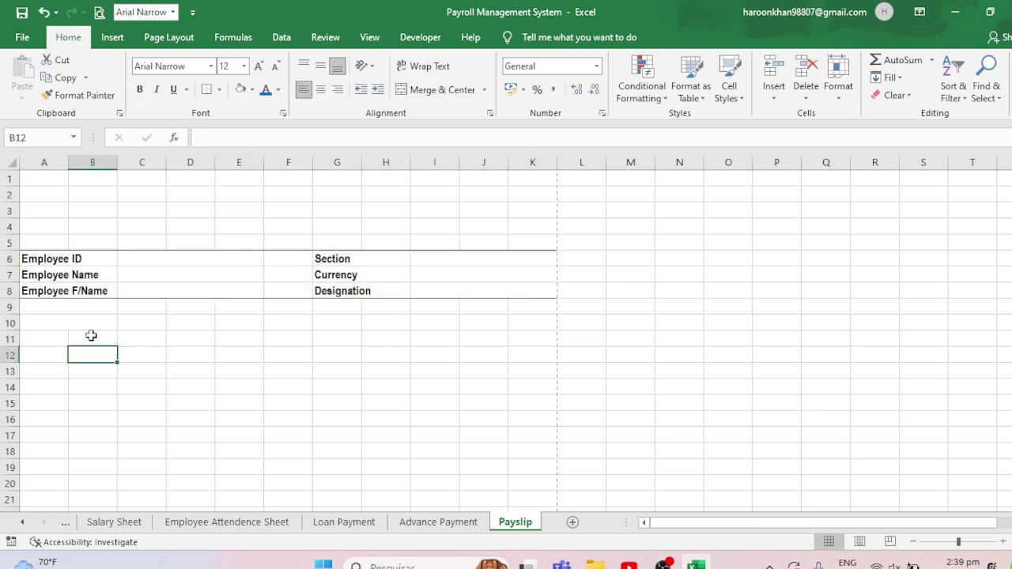
click(66, 332)
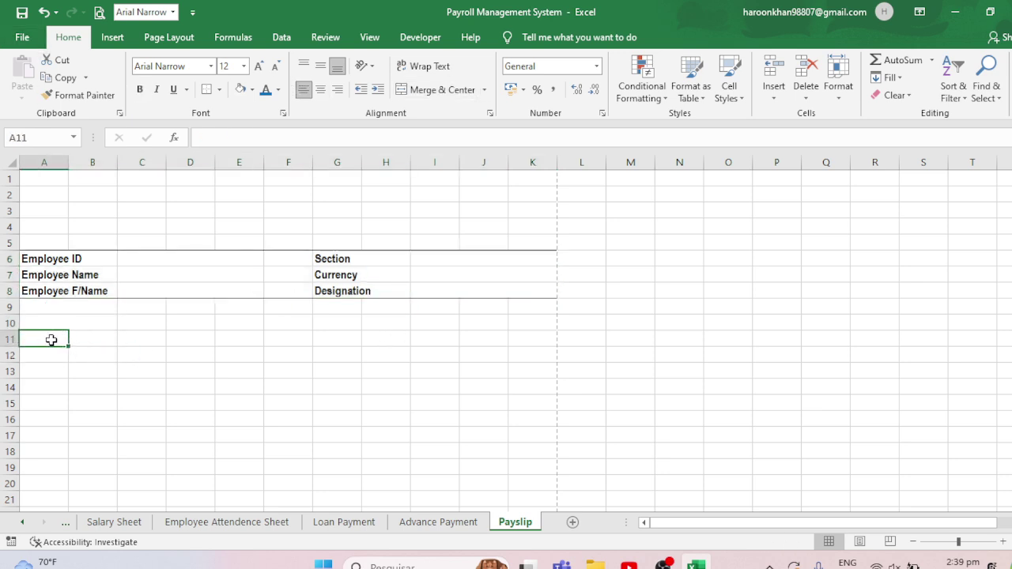
Apply all borders to A11:K11.
drag(51, 340, 535, 338)
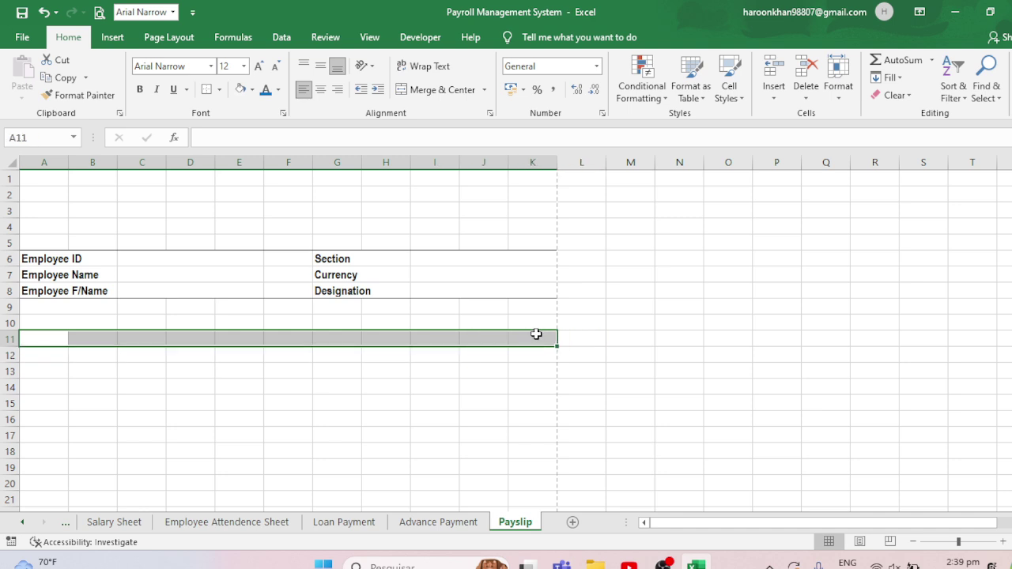
click(219, 89)
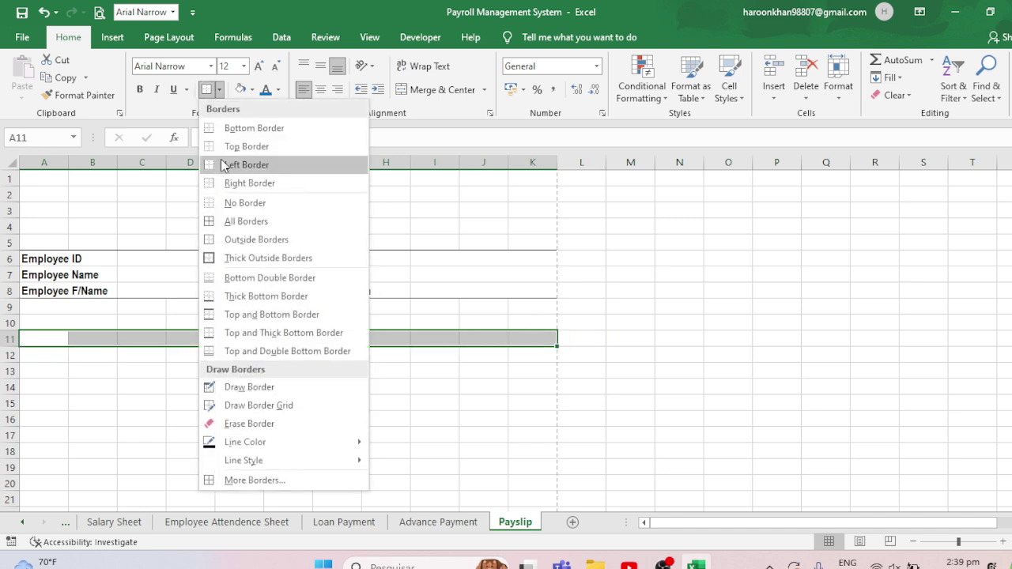
click(212, 228)
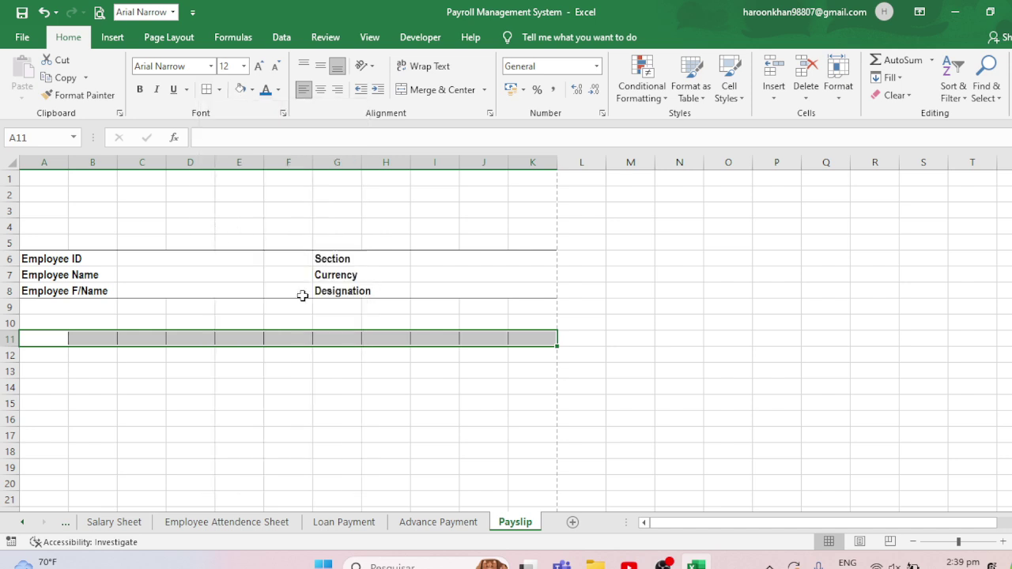
click(305, 399)
Add the Earning heading across merged A11:D11 and Deduction across merged H11:K11.
drag(56, 334, 195, 335)
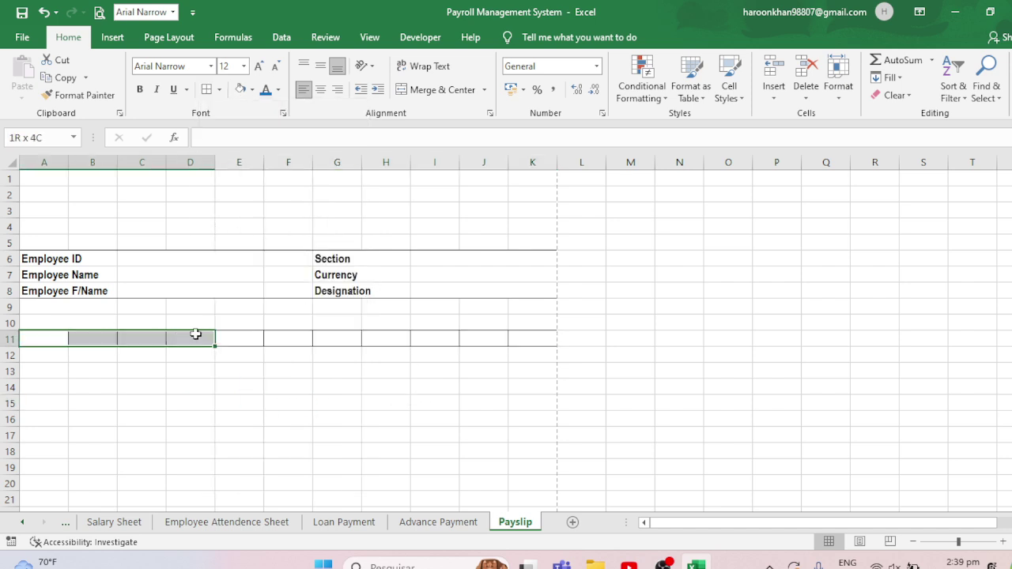
click(441, 89)
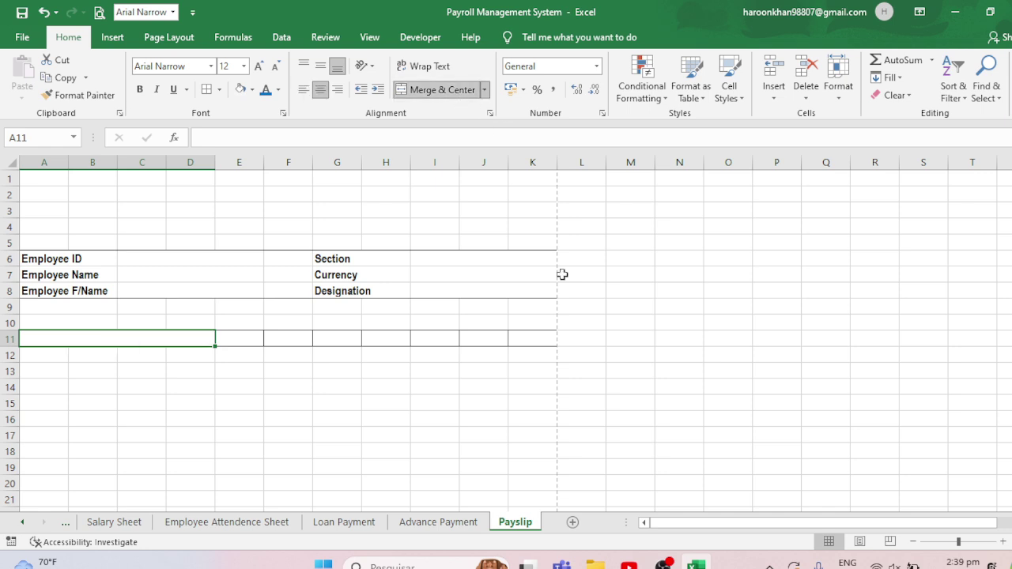
text(Earning)
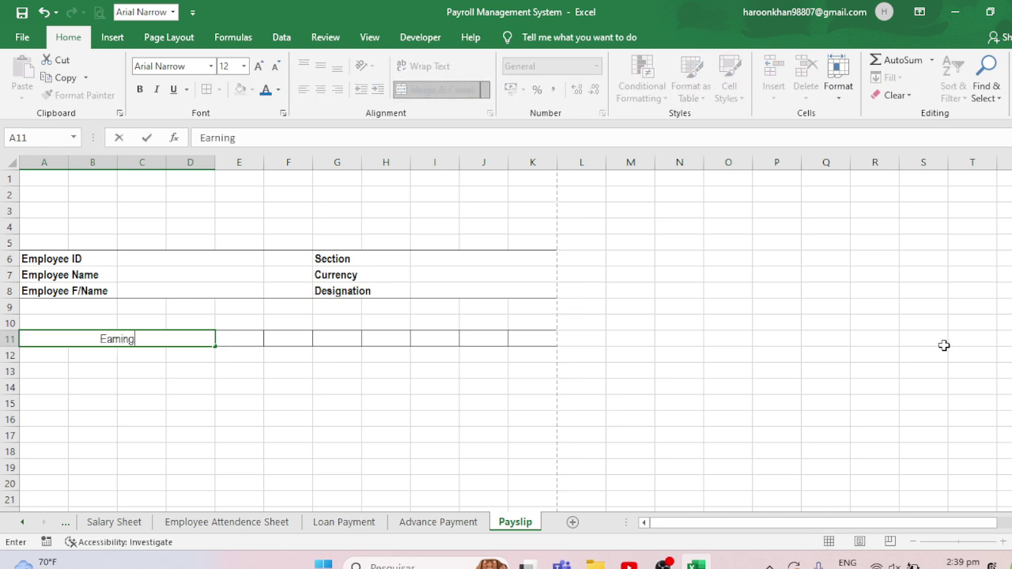
key(Tab)
key(Tab)
key(Tab)
key(Tab)
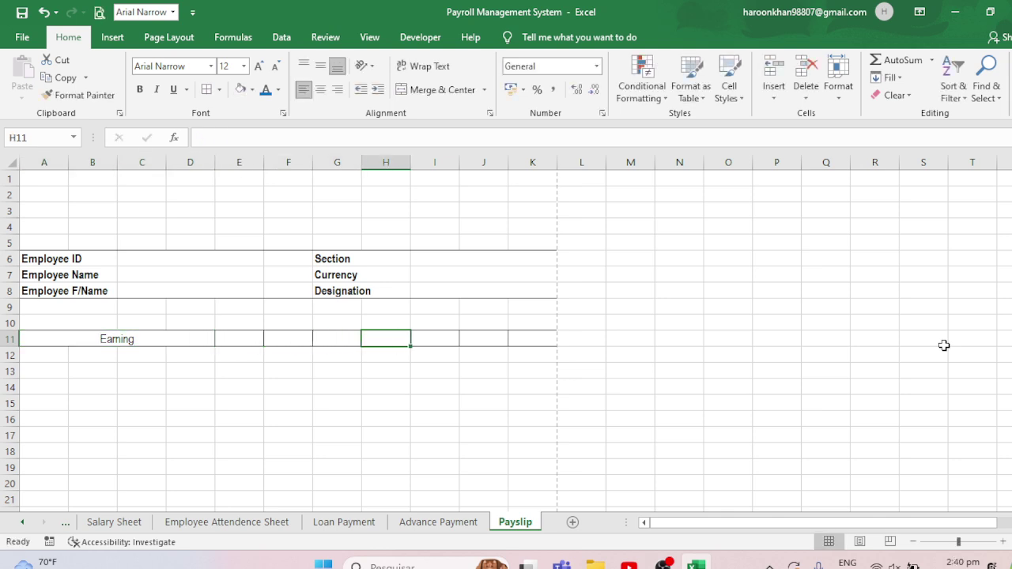
key(shift+Right)
key(shift+Right)
key(shift+Right)
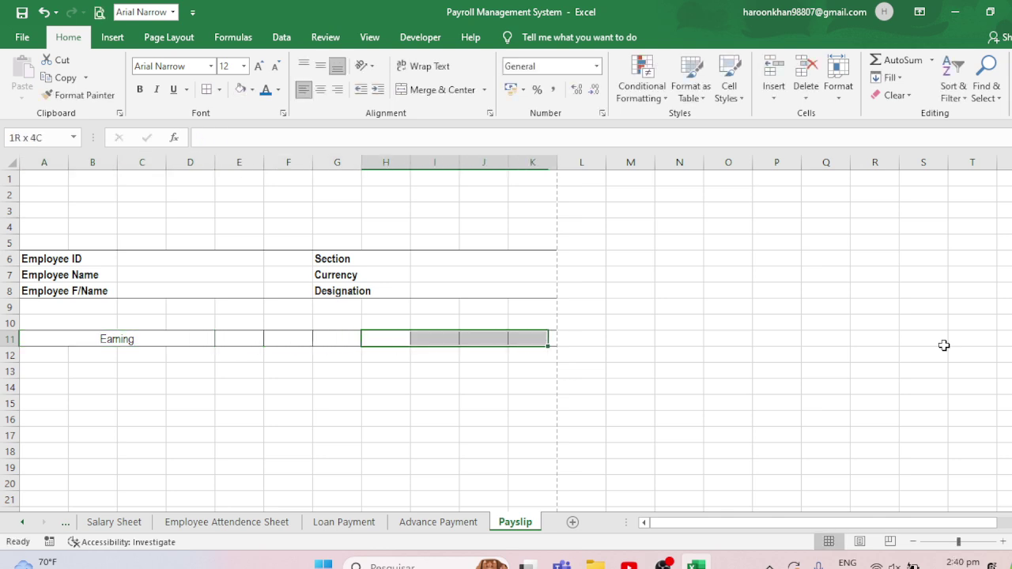
click(430, 90)
text(Deductio)
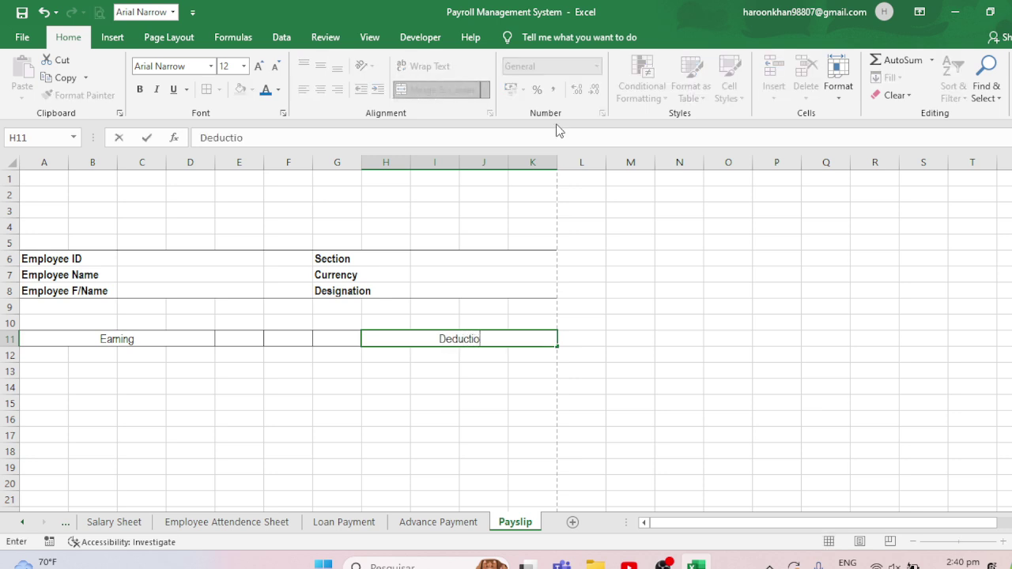
text(n)
key(ctrl+Return)
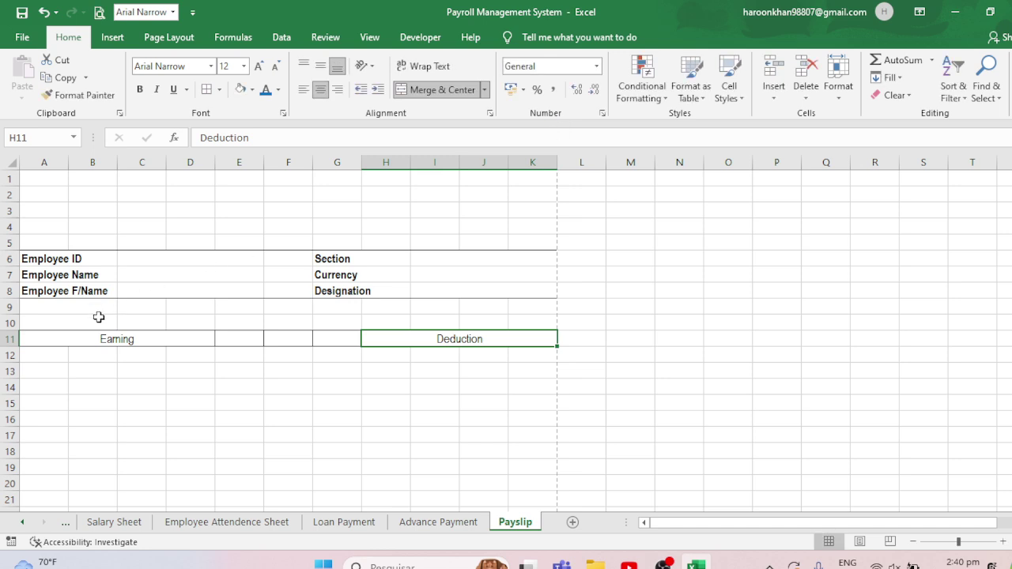
Make row 11 bold.
click(10, 338)
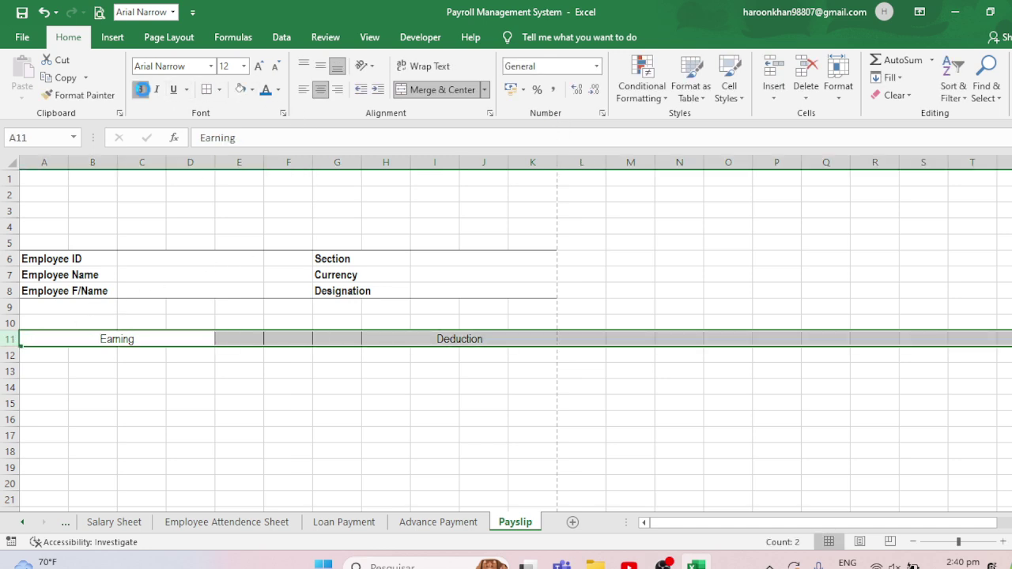
click(139, 89)
click(227, 380)
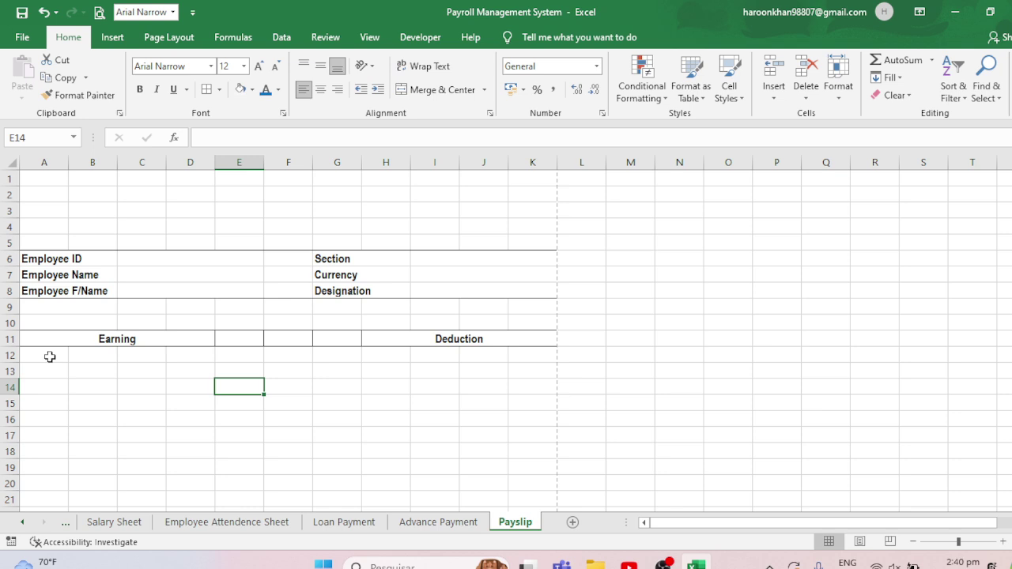
Merge A12:D12, extend it down to row 18, and paste those merged lines at H12.
drag(49, 356, 193, 352)
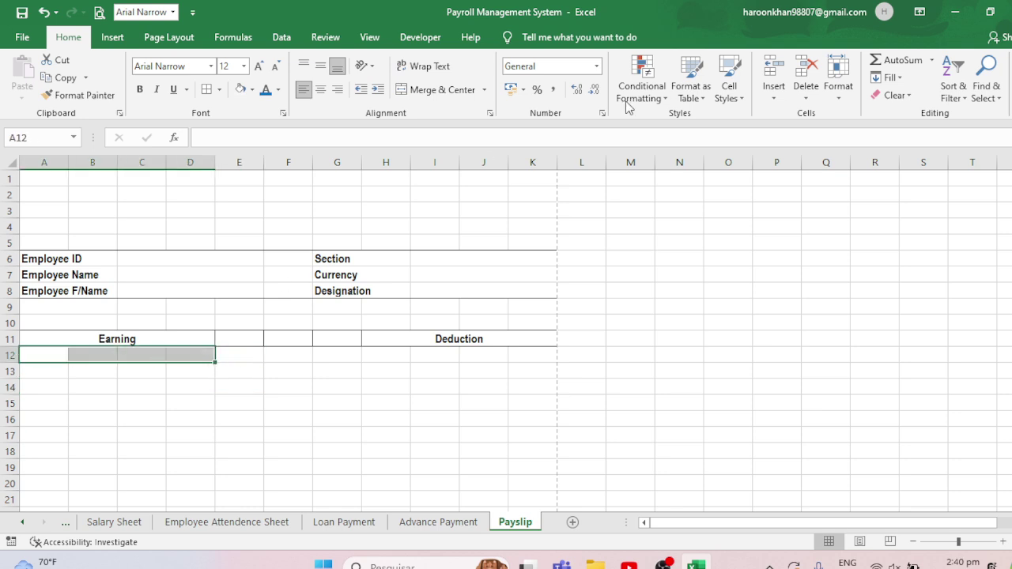
click(439, 89)
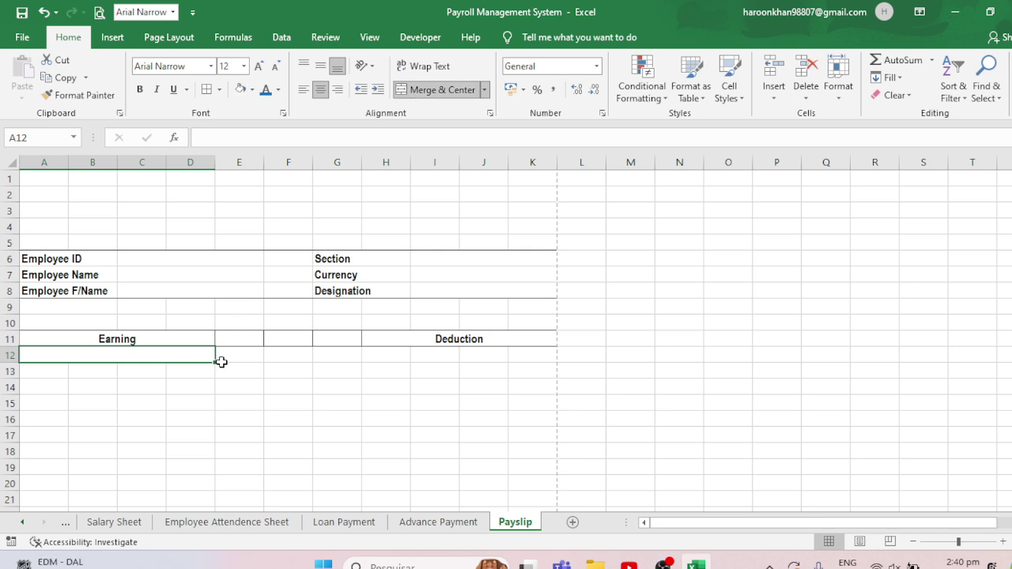
drag(214, 362, 209, 456)
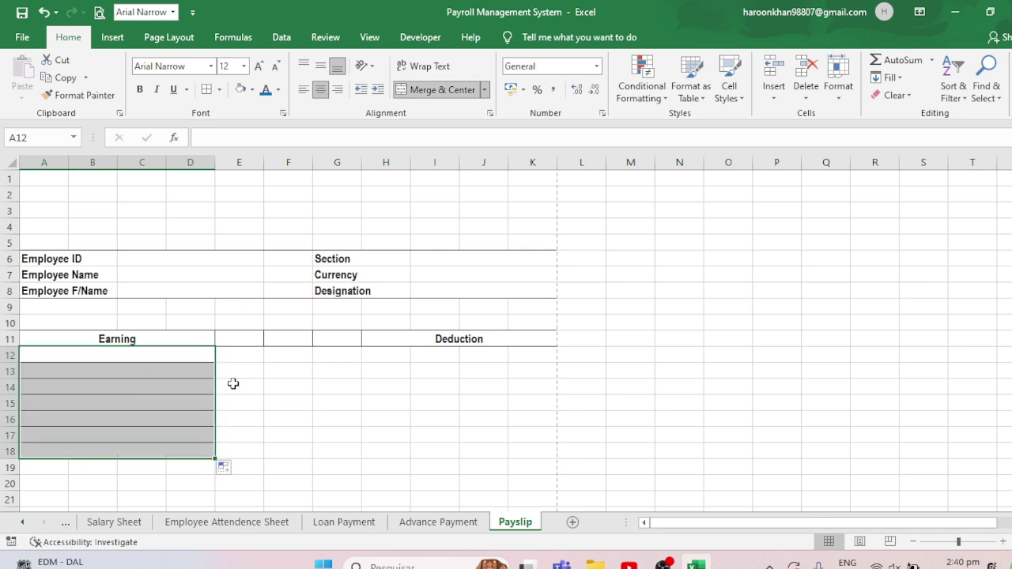
key(ctrl+c)
key(Right)
key(Right)
key(Right)
key(Right)
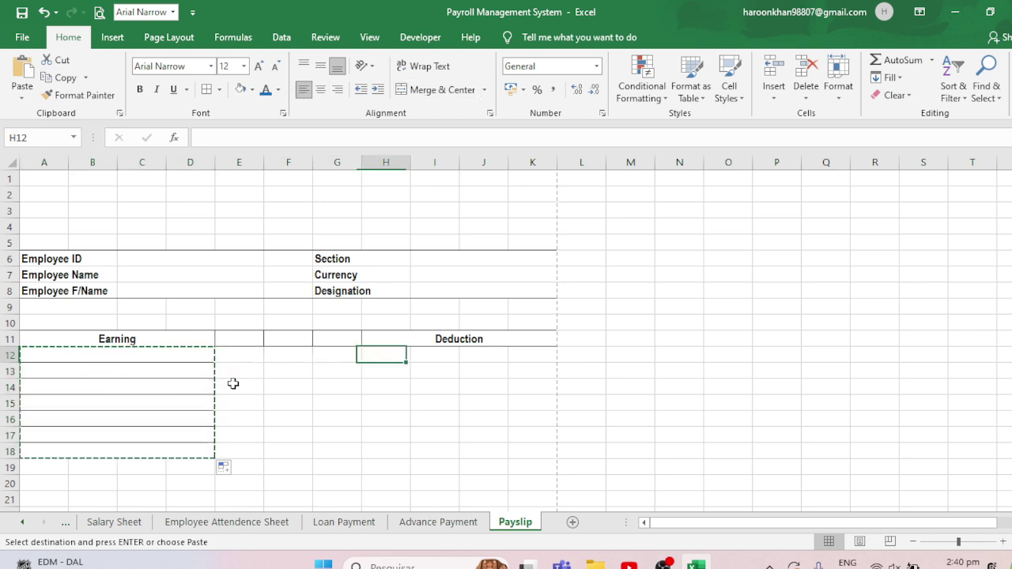
key(ctrl+v)
key(Escape)
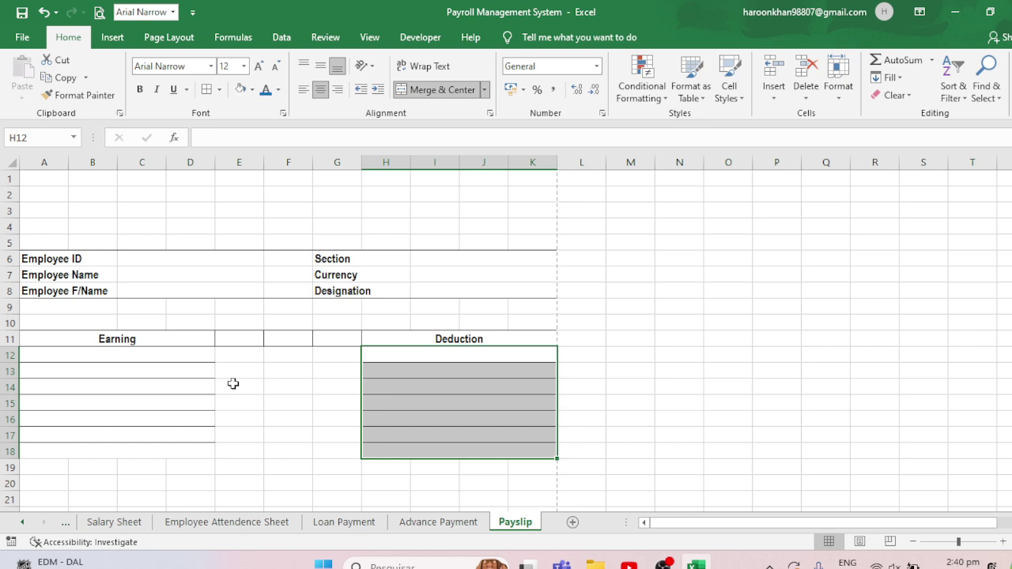
click(425, 332)
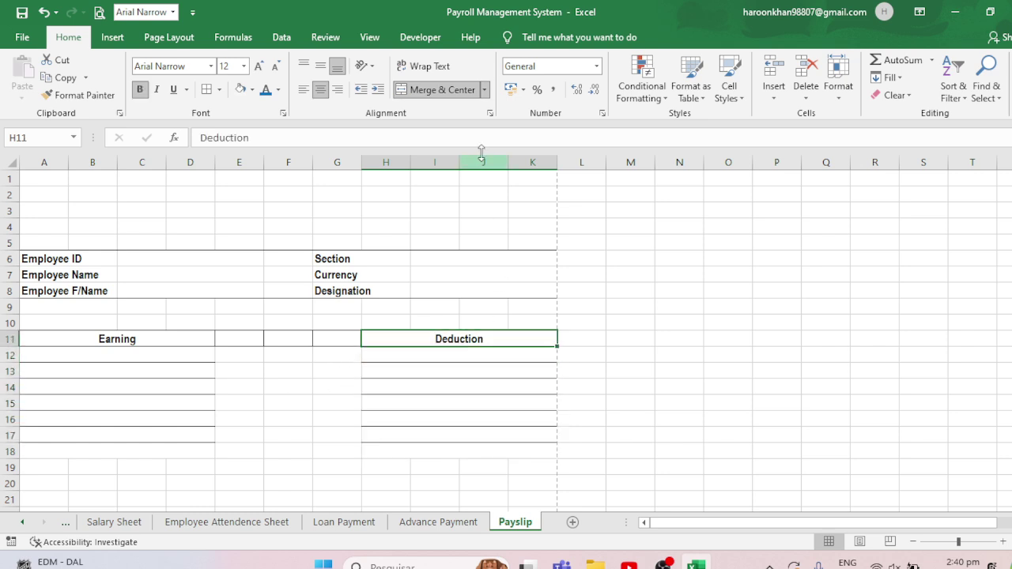
Unmerge the Deduction heading and enter Amount in K11 and E11.
click(458, 92)
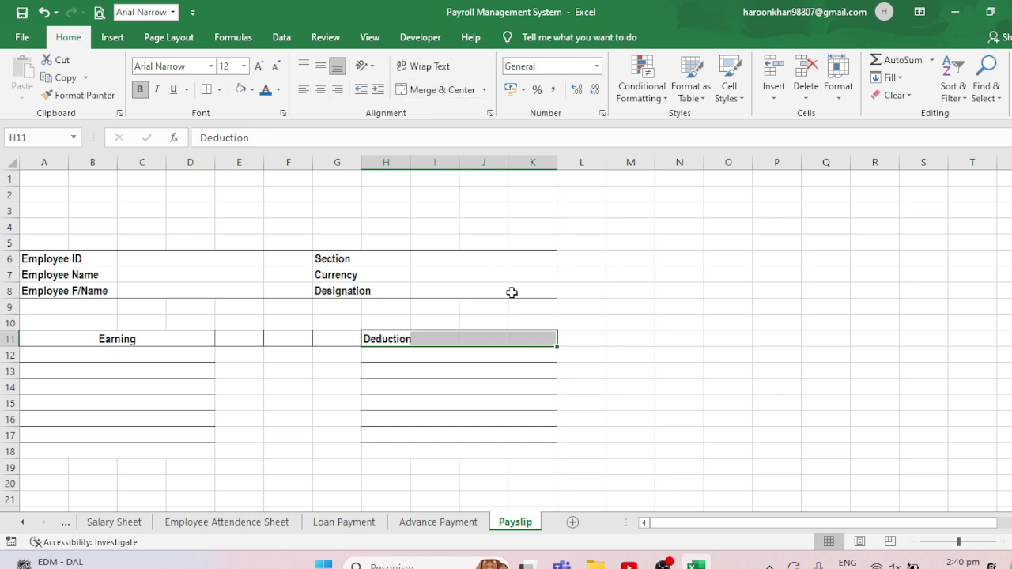
click(533, 338)
text(Amount)
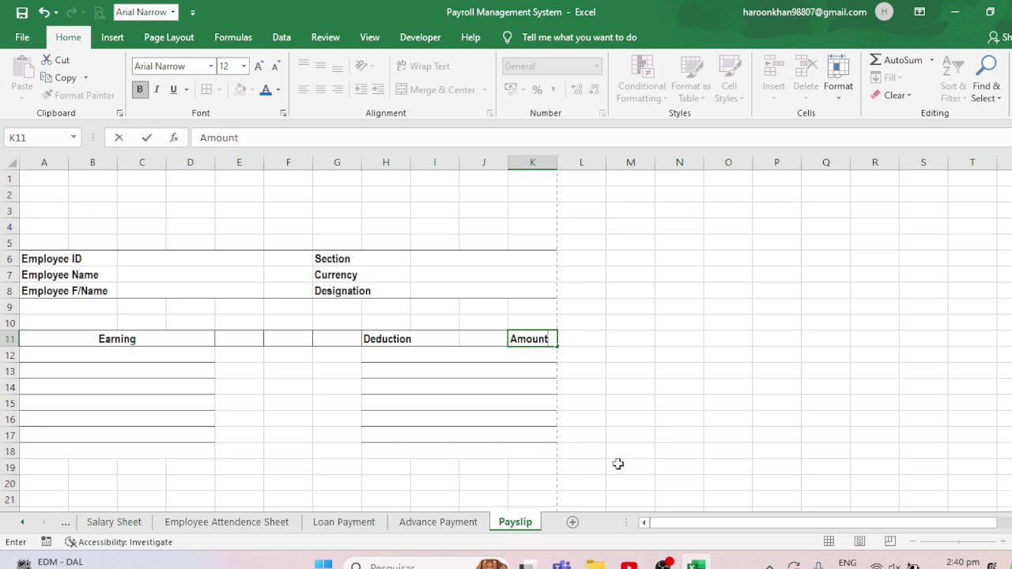
key(Left)
key(Left)
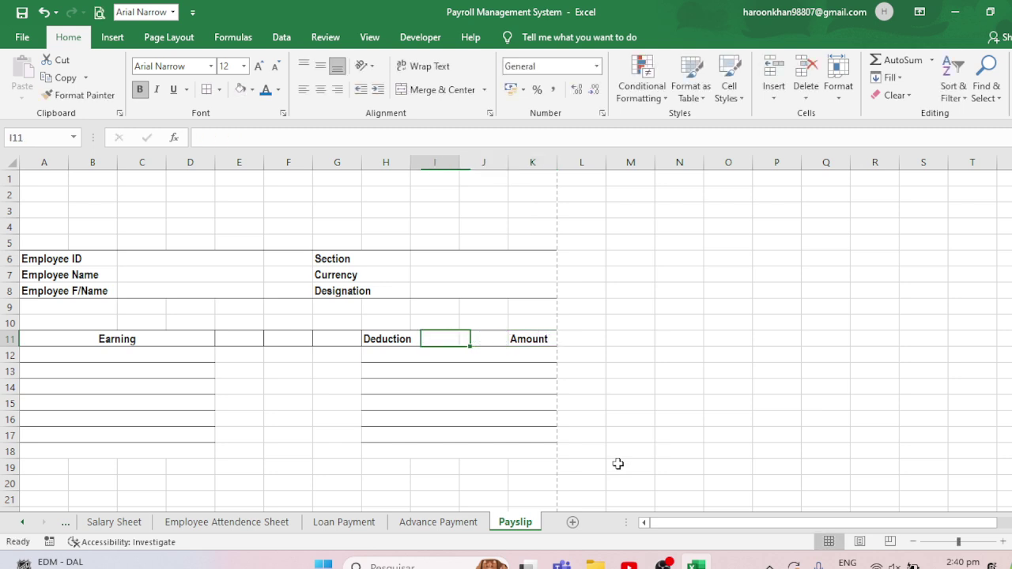
key(Left)
key(Left)
key(Left)
key(Left)
text(Am)
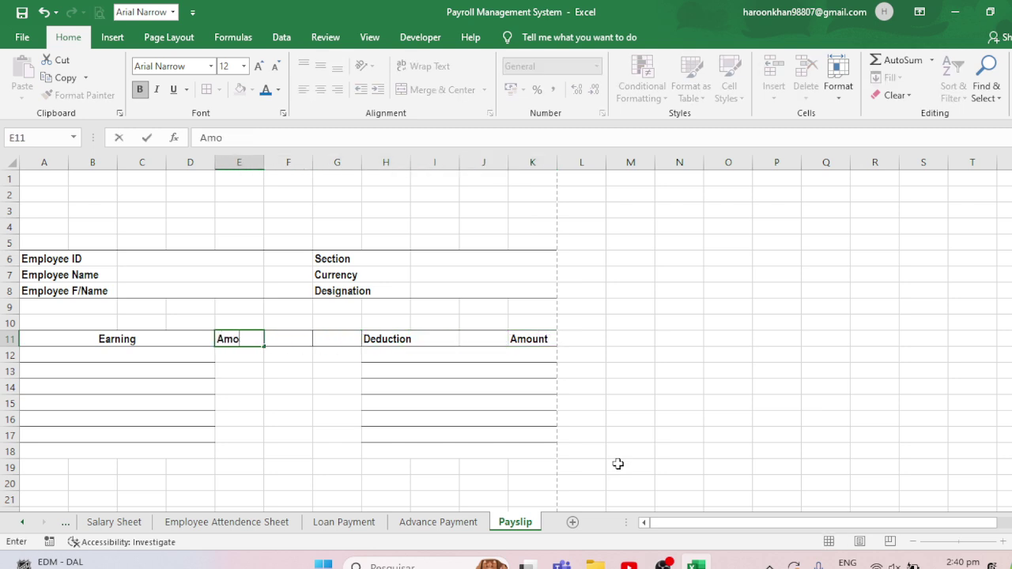
key(ctrl+Return)
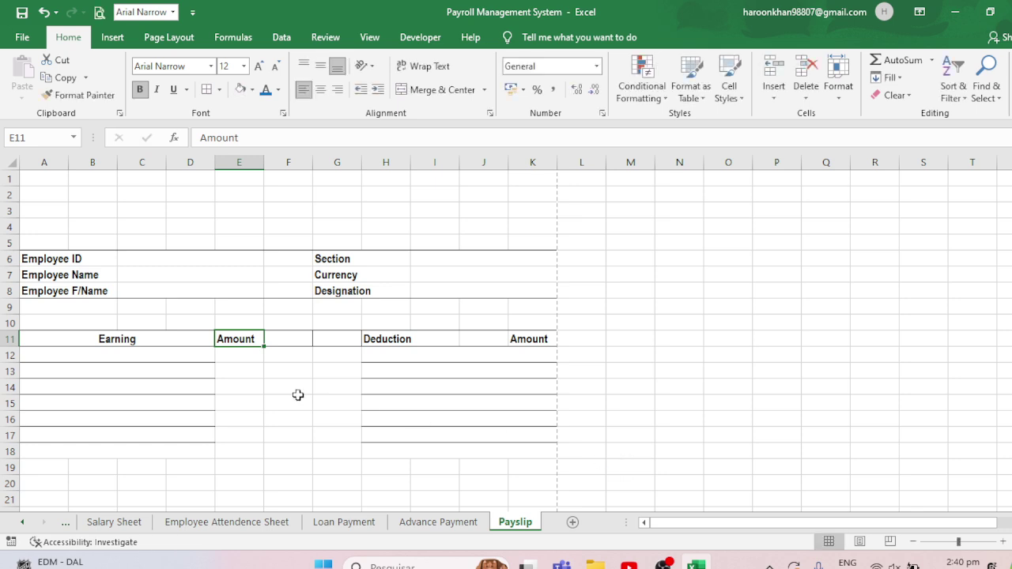
Apply all borders to A12:K17 and save the workbook.
drag(162, 352, 542, 440)
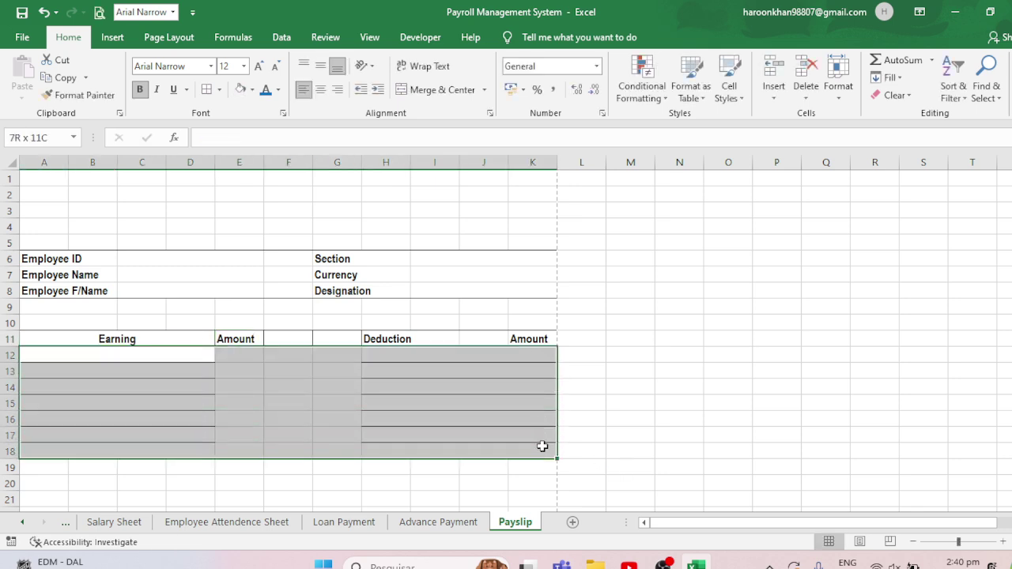
click(207, 89)
key(ctrl+s)
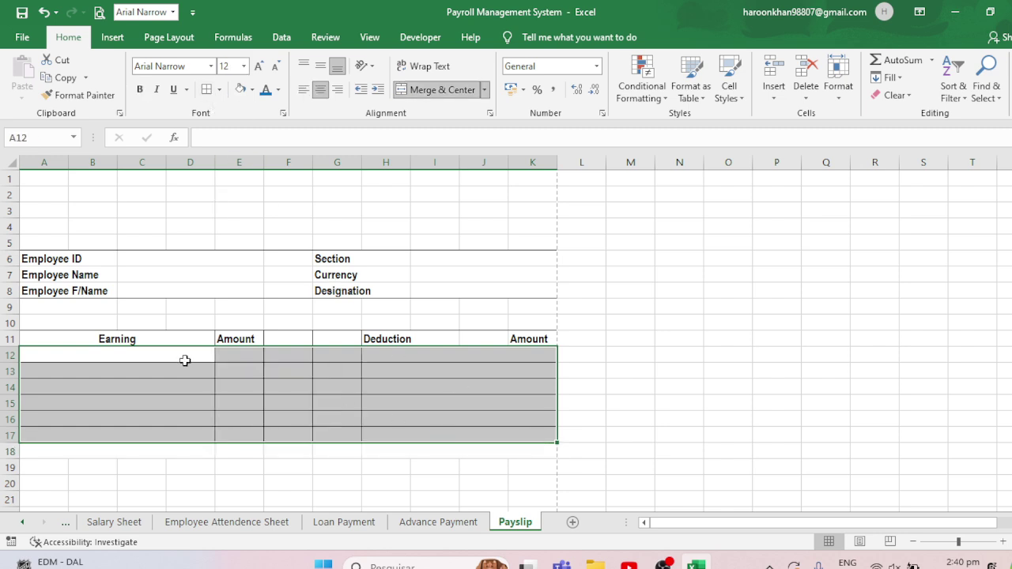
click(192, 359)
click(238, 360)
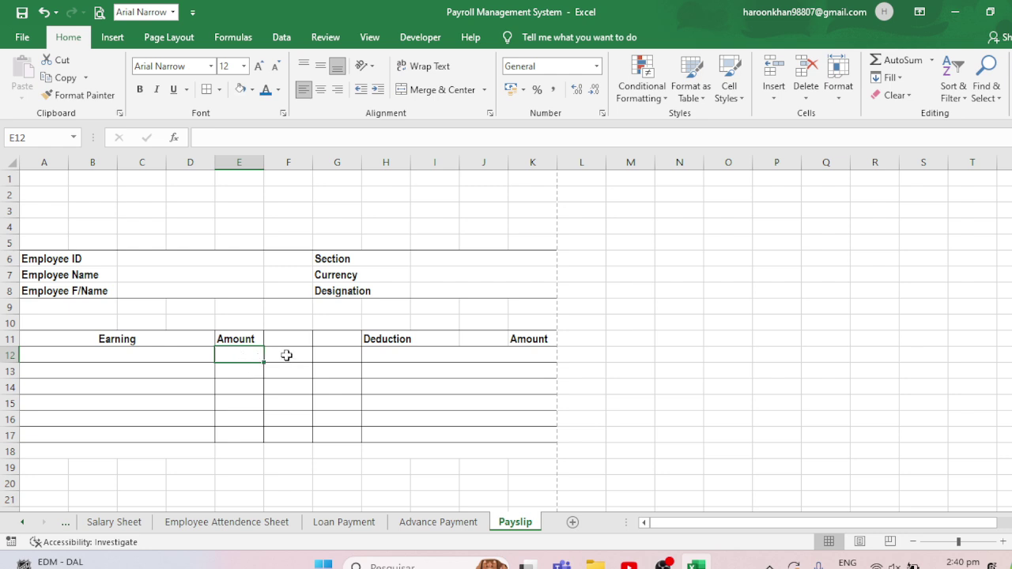
Clear the Earning and Amount headings and merge-centre Deduction across G11:I11.
drag(195, 339, 237, 339)
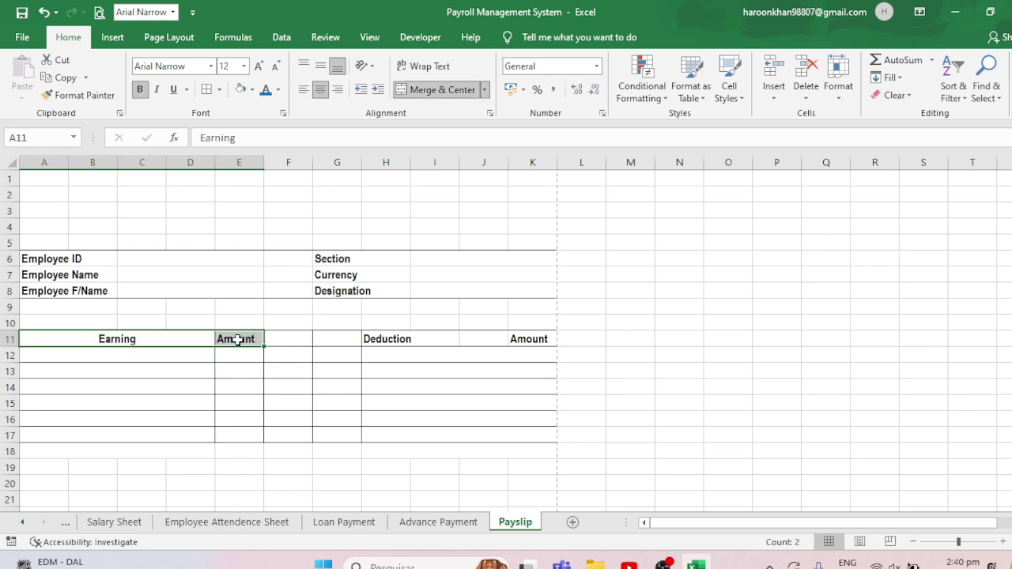
key(Delete)
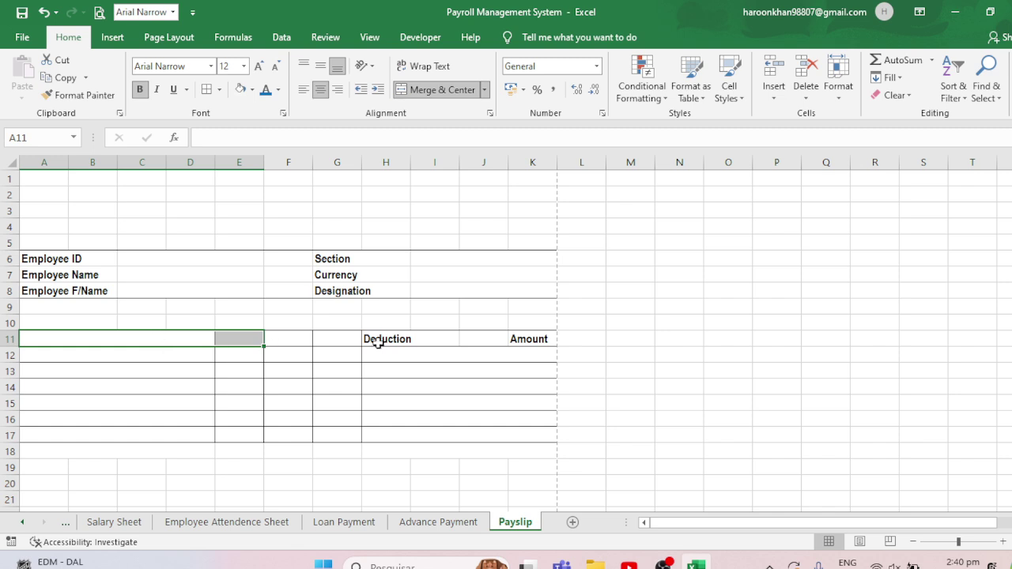
click(387, 339)
click(347, 339)
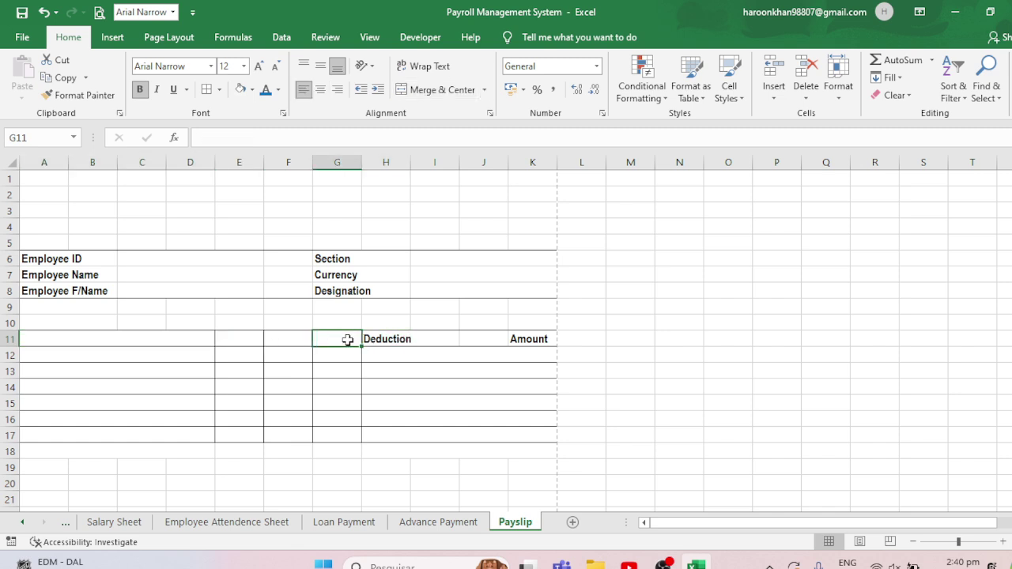
drag(347, 340, 456, 340)
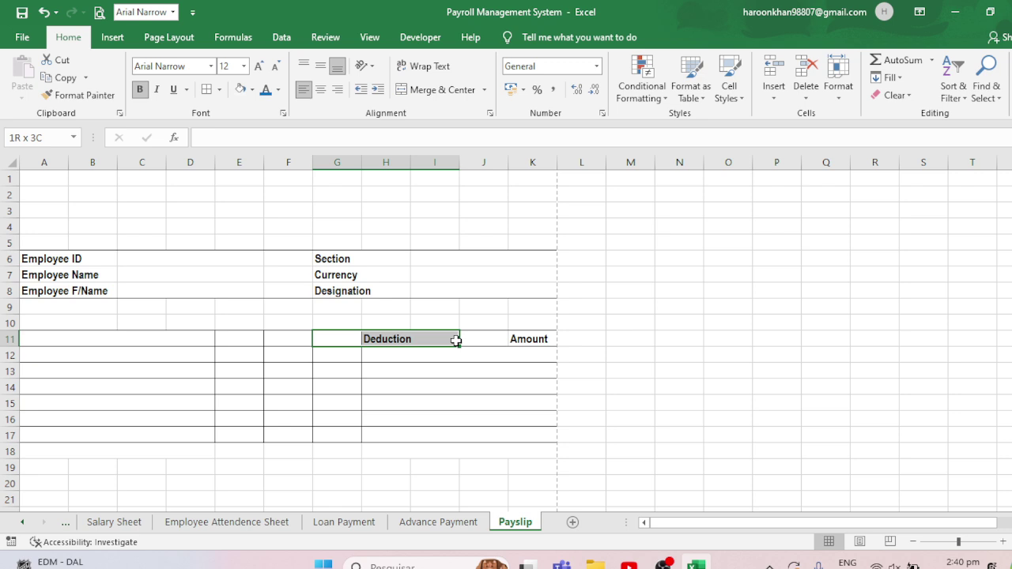
click(438, 90)
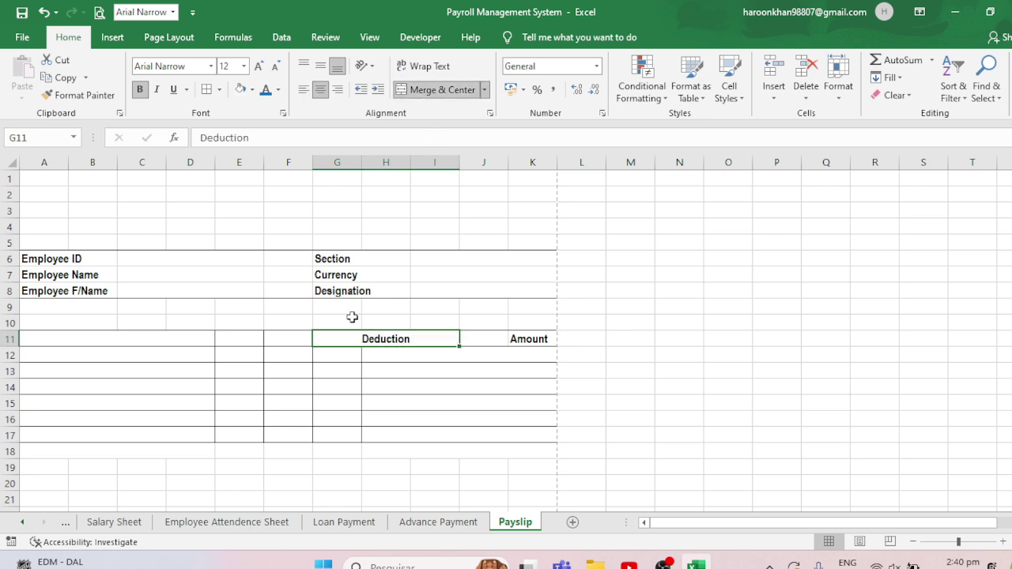
Merge E11:F11 and repeat that merge down to row 17.
click(227, 340)
drag(254, 340, 289, 340)
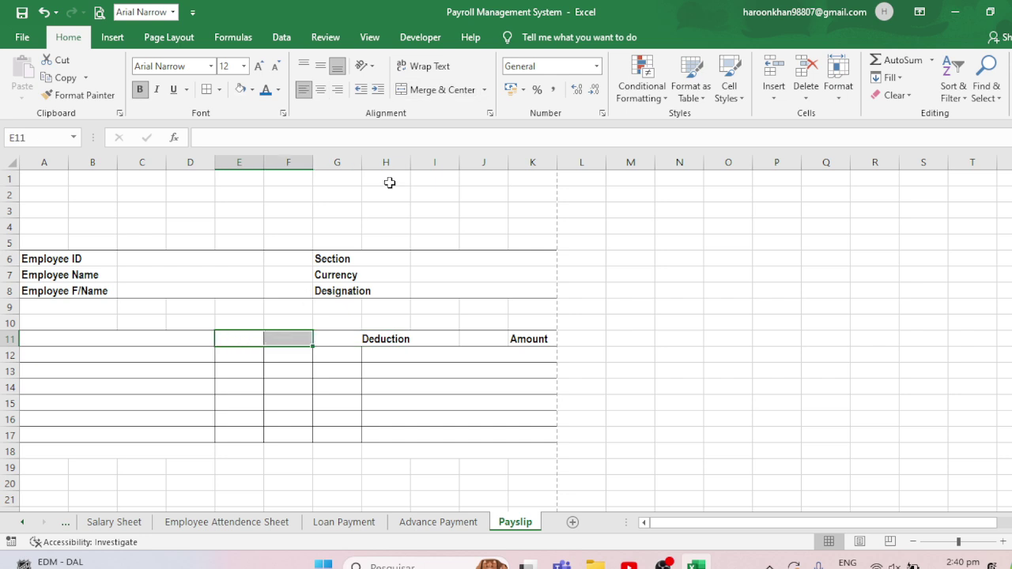
click(438, 89)
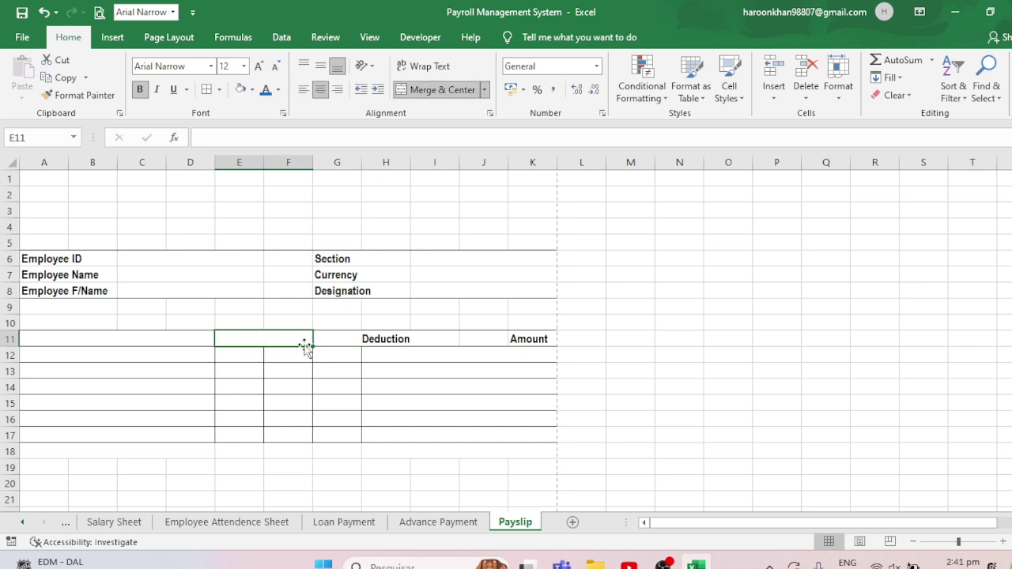
drag(313, 349, 313, 441)
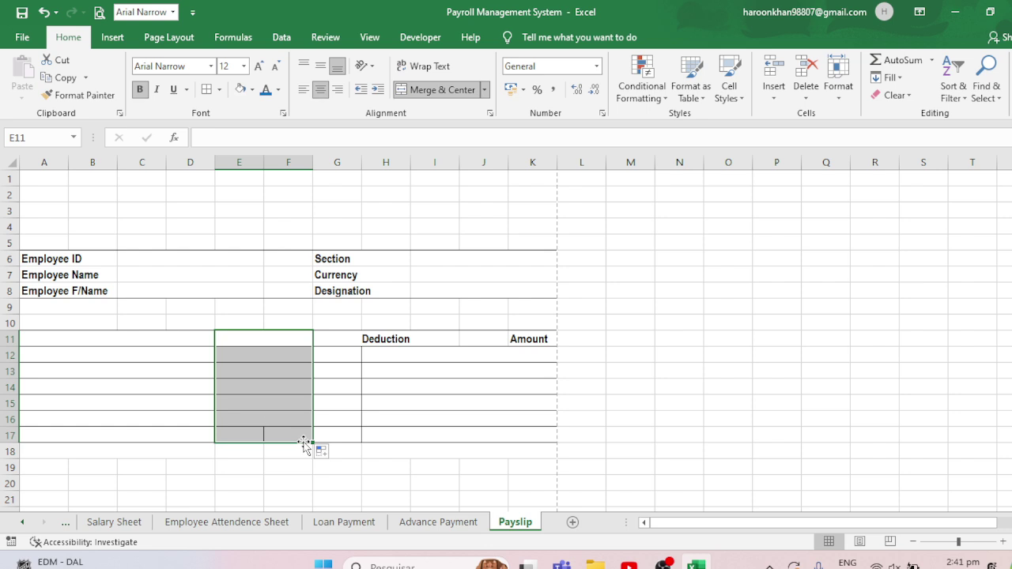
Merge G12:K12 and paste that merged cell into Deduction rows 13 through 17.
drag(331, 358, 417, 362)
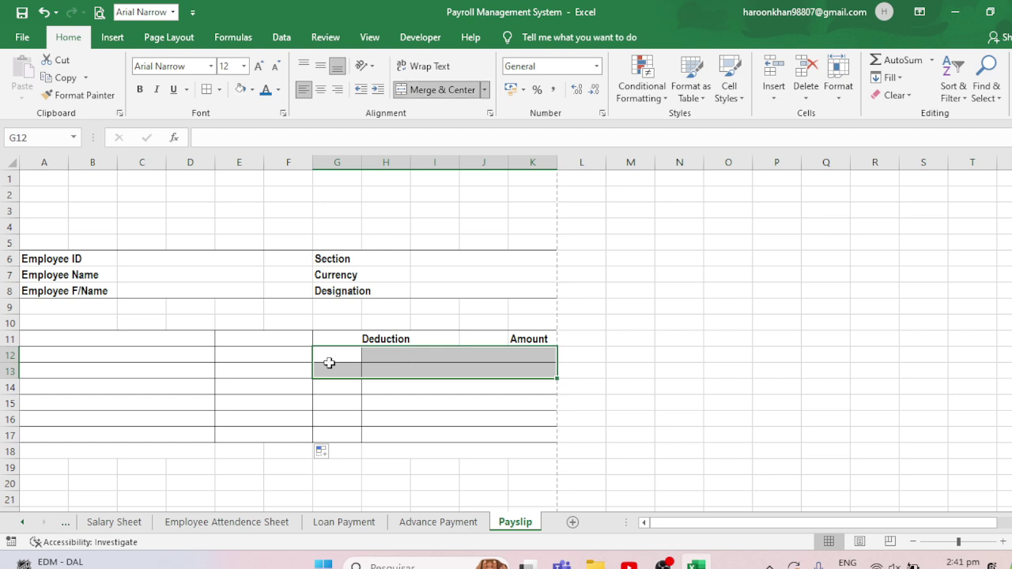
drag(416, 363, 375, 356)
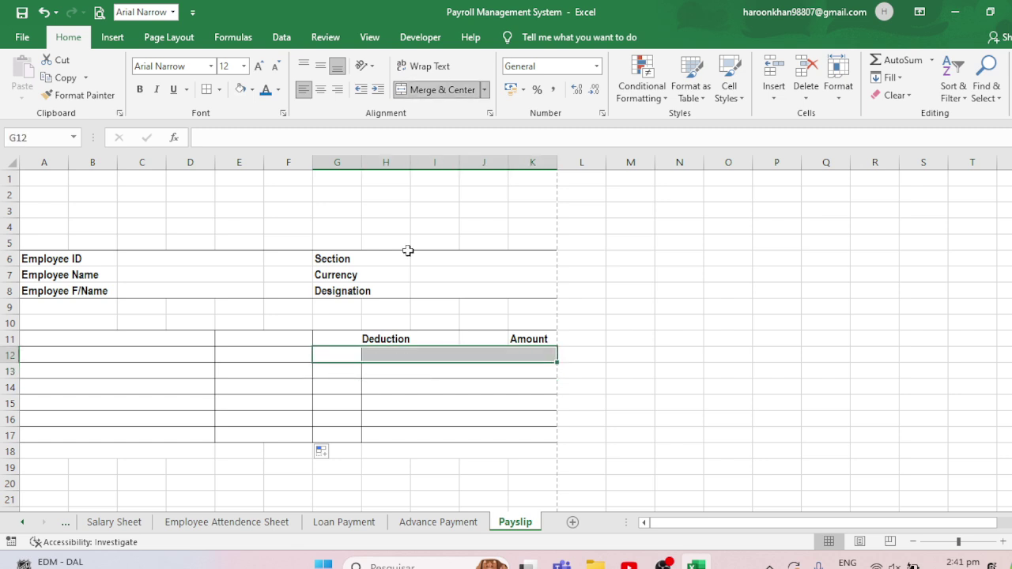
click(437, 89)
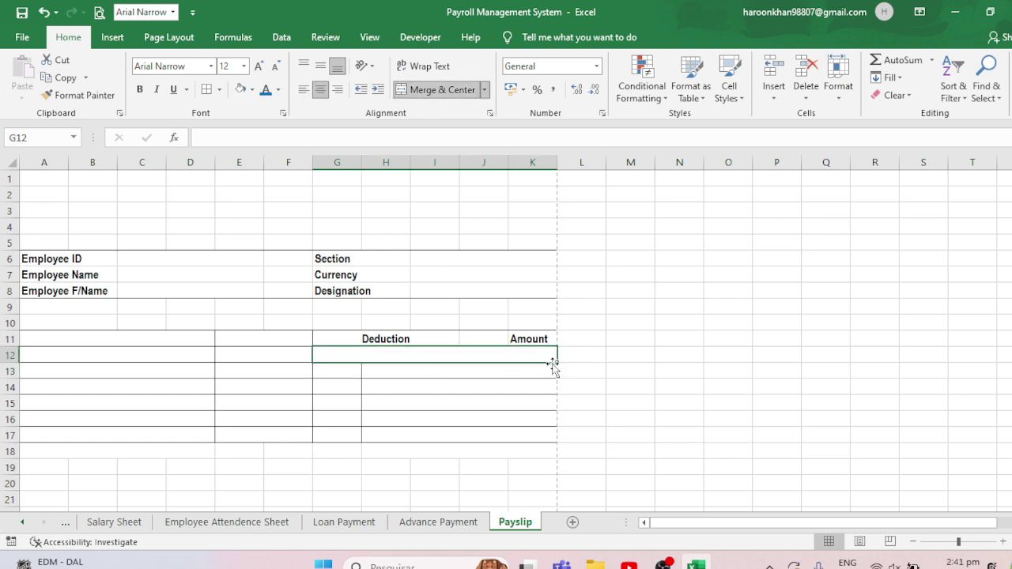
drag(559, 364, 552, 438)
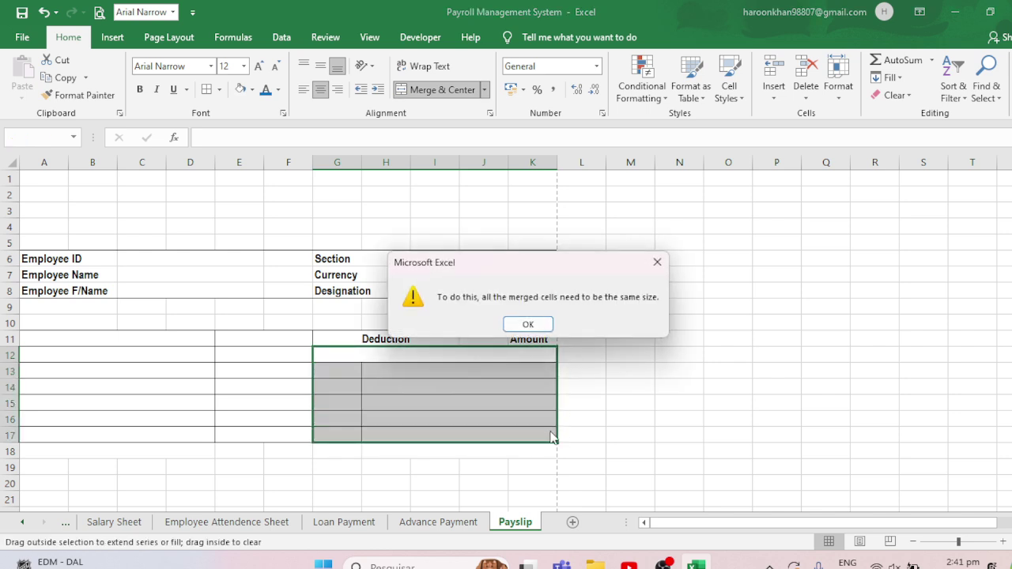
click(534, 324)
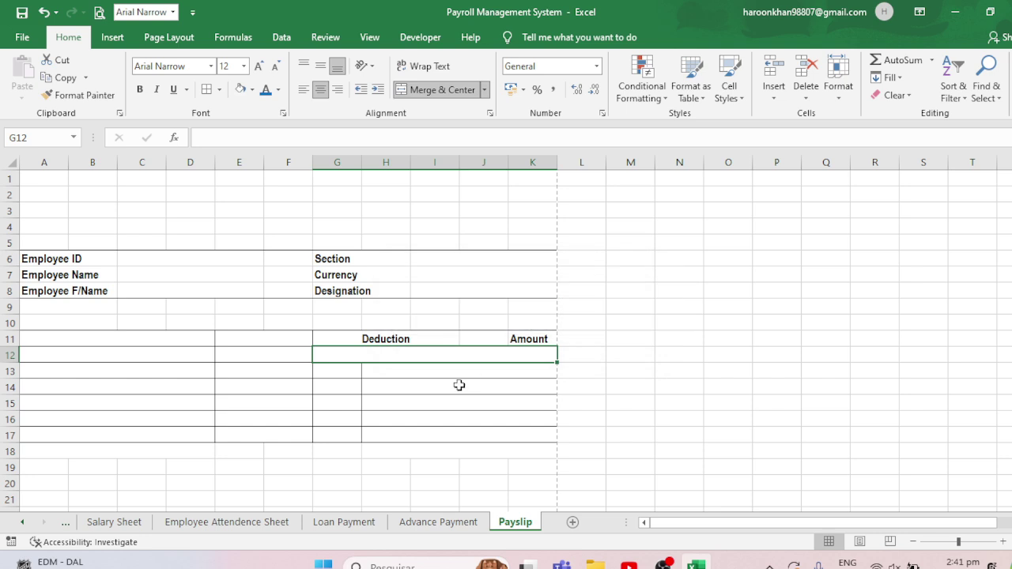
key(ctrl+c)
key(Down)
key(ctrl+v)
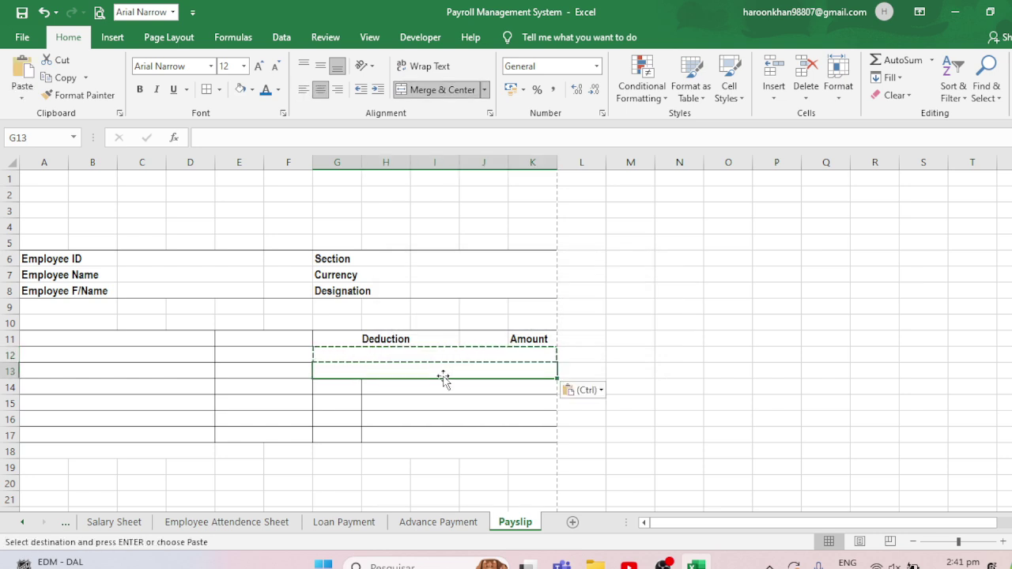
key(Down)
key(ctrl+v)
key(Down)
key(ctrl+v)
key(Down)
key(ctrl+v)
key(Down)
key(ctrl)
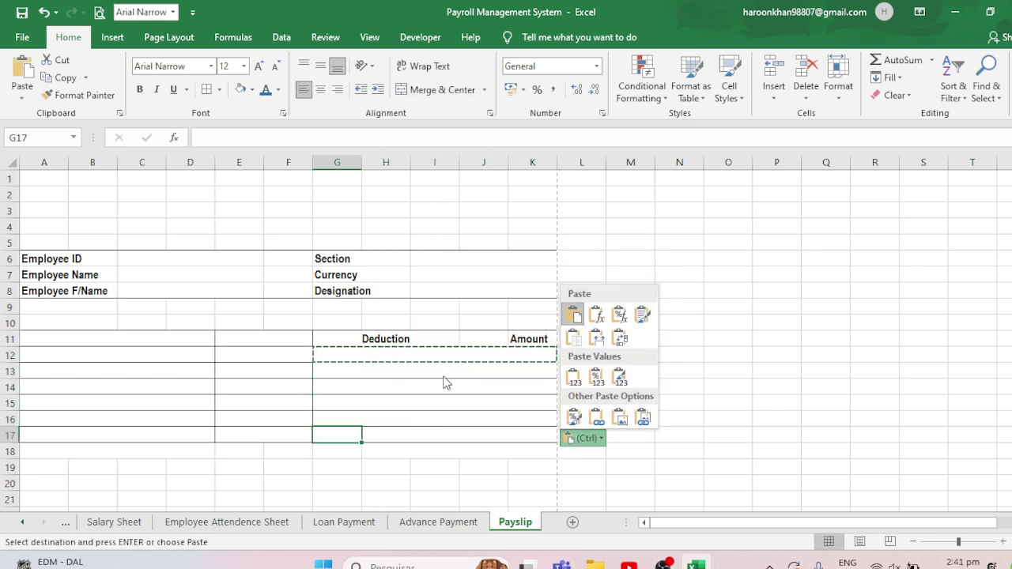
click(346, 429)
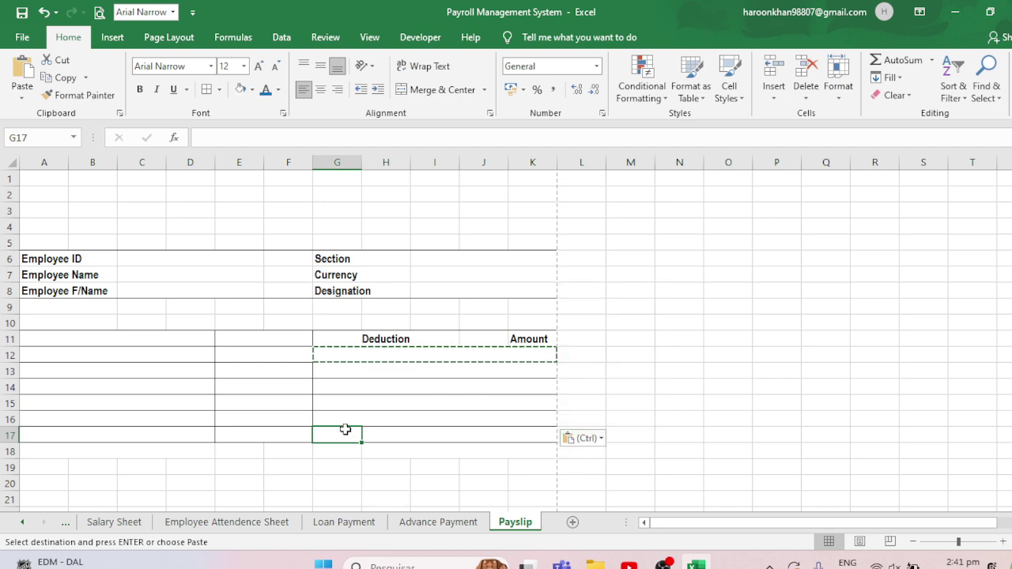
key(ctrl+v)
key(Escape)
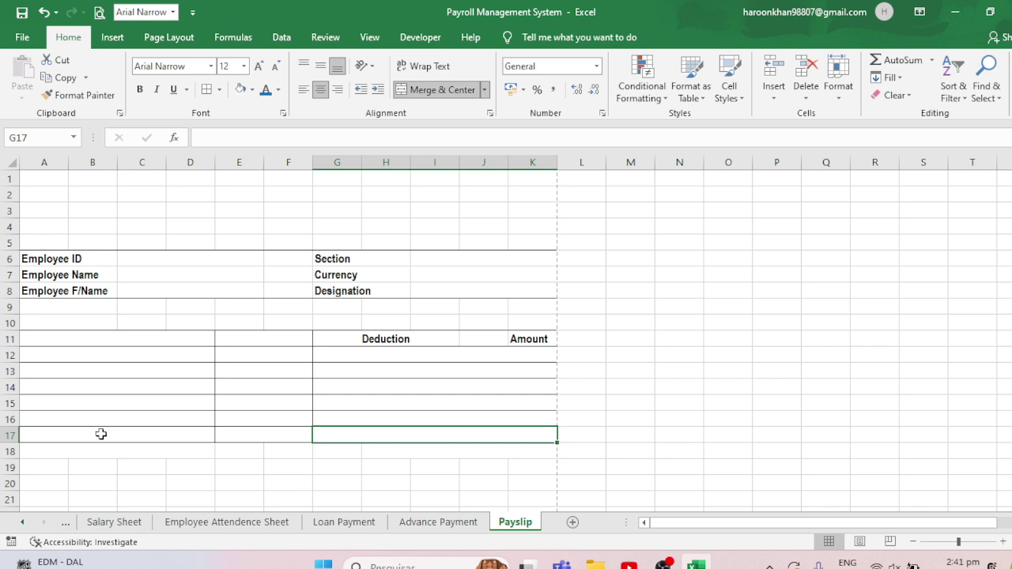
Copy row 17's bordered layout (A17:K17) into row 19.
drag(101, 434, 402, 430)
key(ctrl+c)
key(Down)
key(Down)
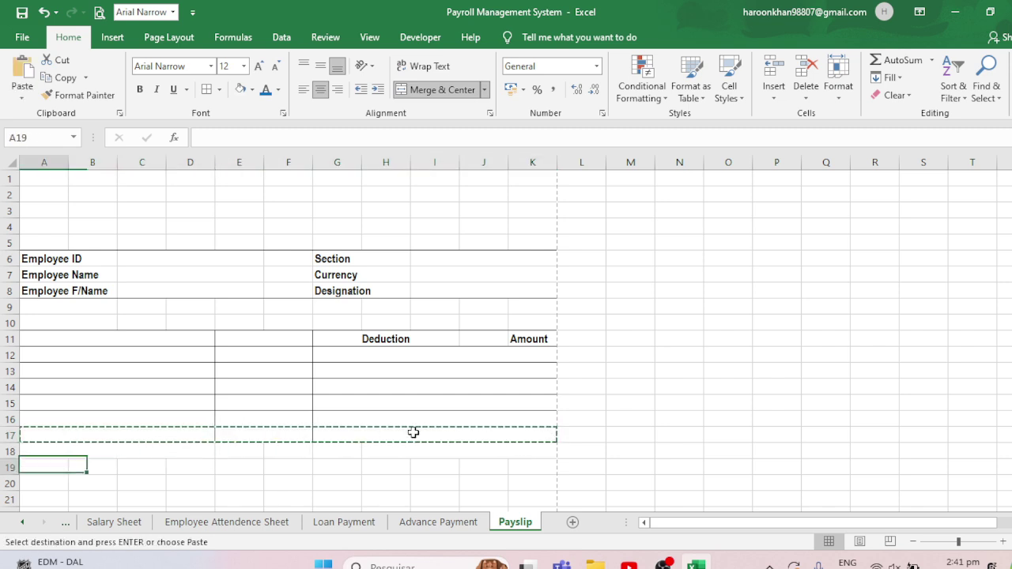
key(ctrl+v)
key(Escape)
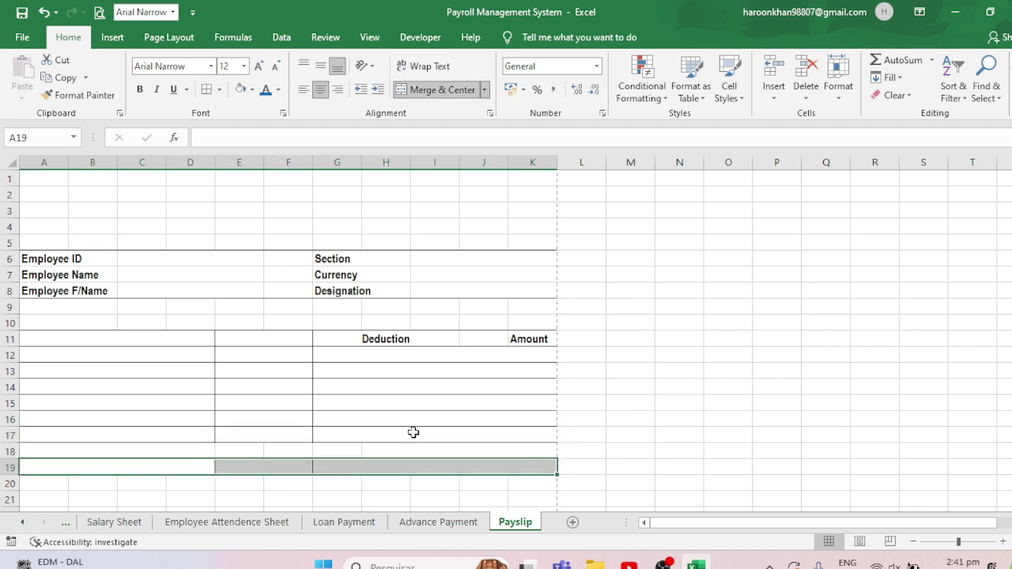
Enter 'Total Earning' in A19, and headings 'Earning' in A11 and 'Amount' in E11.
click(164, 463)
text(Tota)
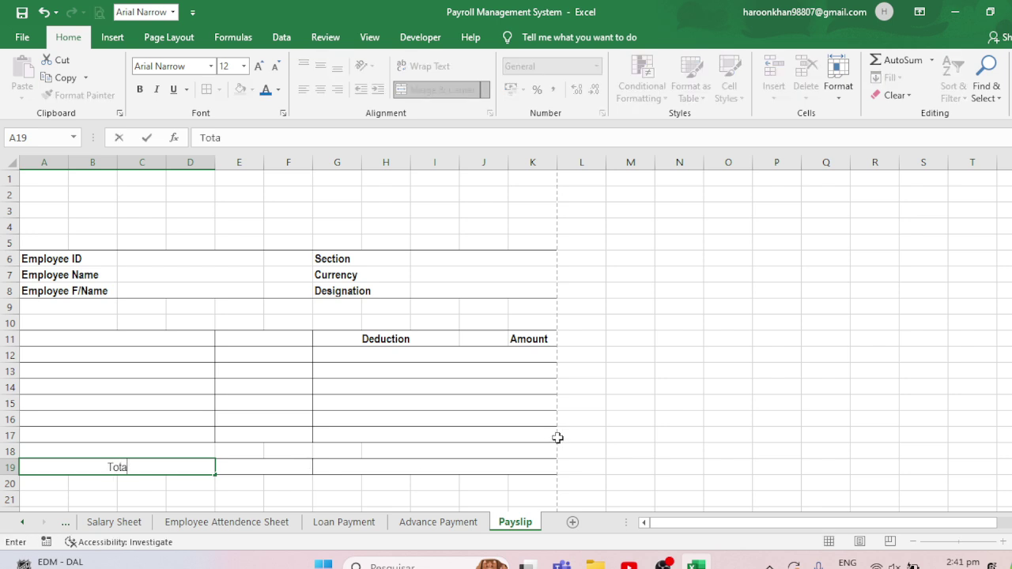
text(l Ear)
text(ning)
key(Tab)
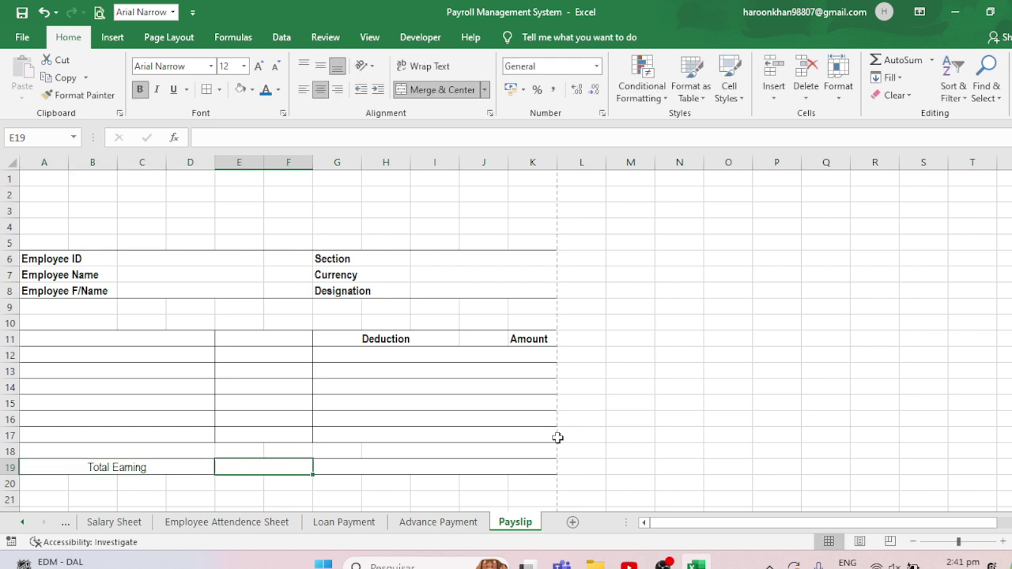
click(134, 343)
text(E)
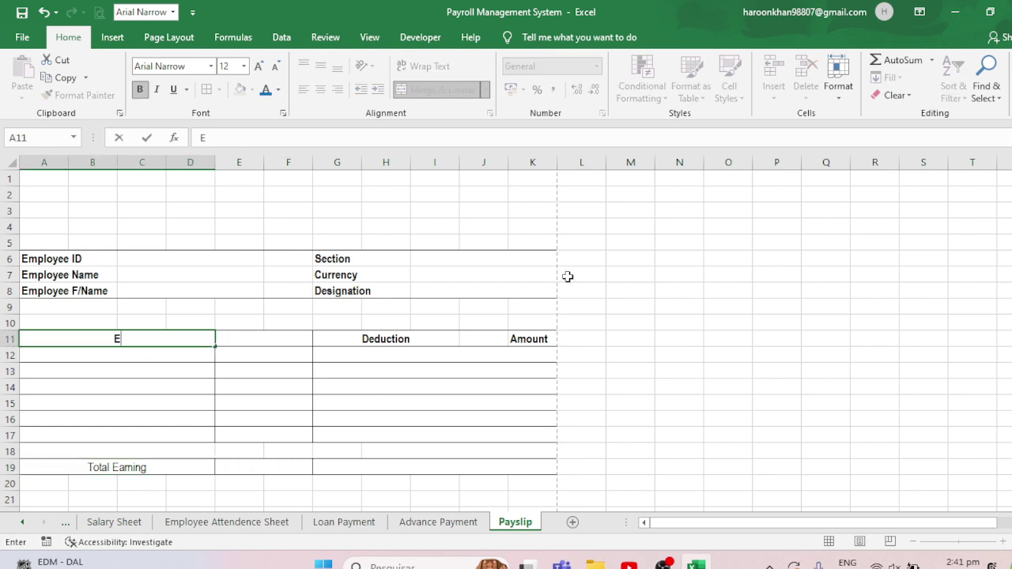
text(arning)
key(Tab)
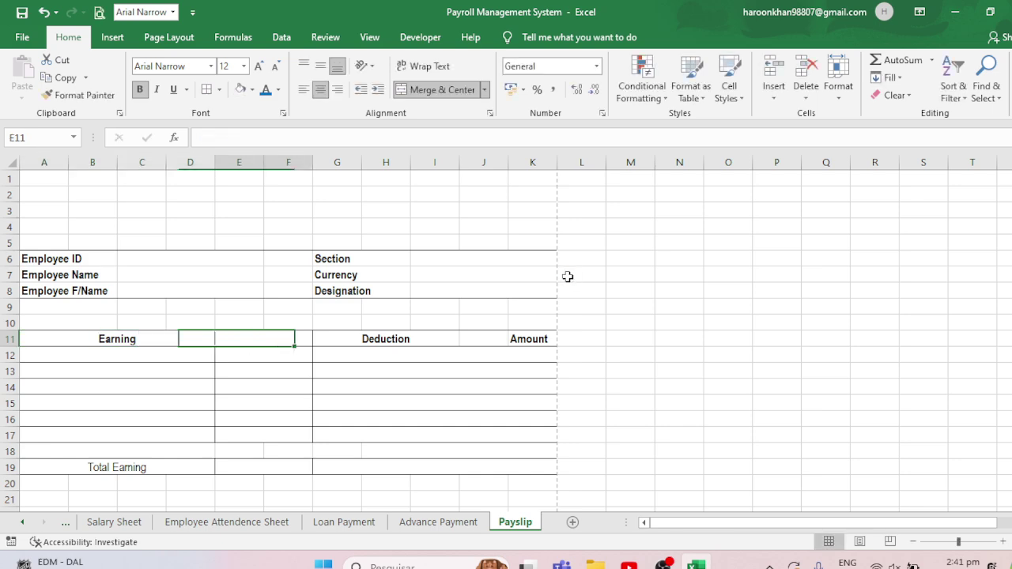
text(Amount)
key(ctrl+Return)
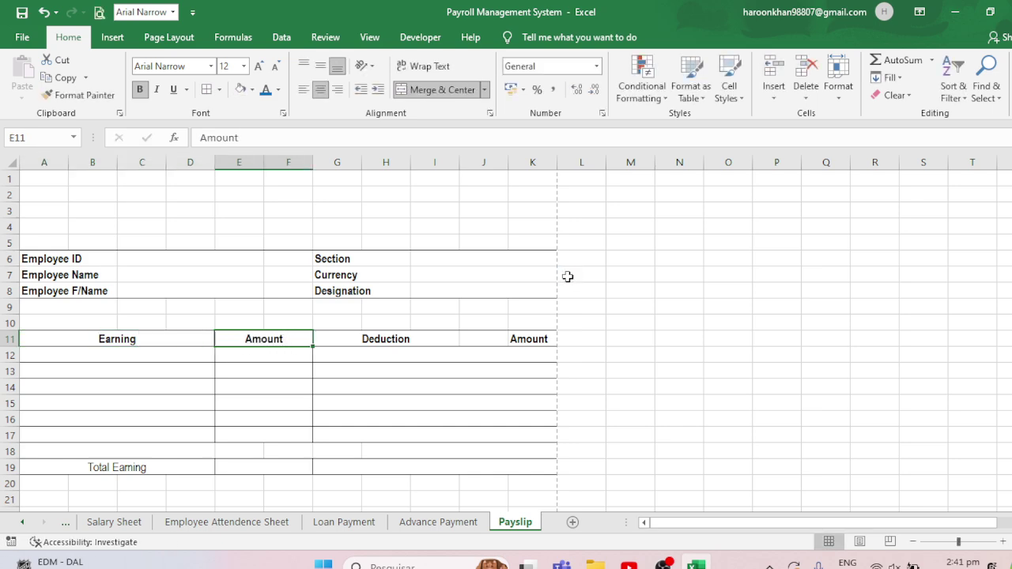
Re-merge row 19 as G19:I19 and label it 'Total Deduction'.
click(405, 472)
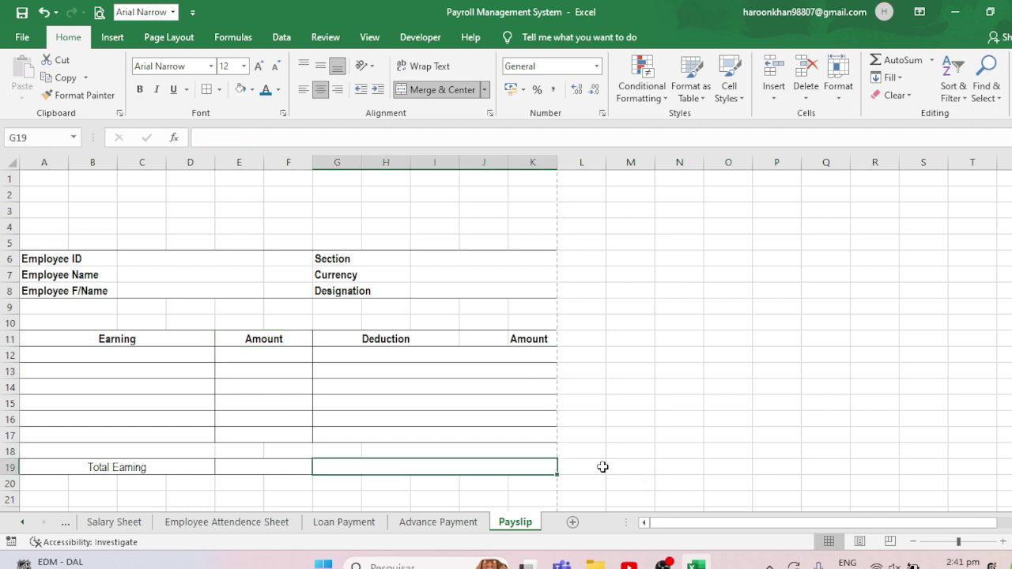
click(439, 91)
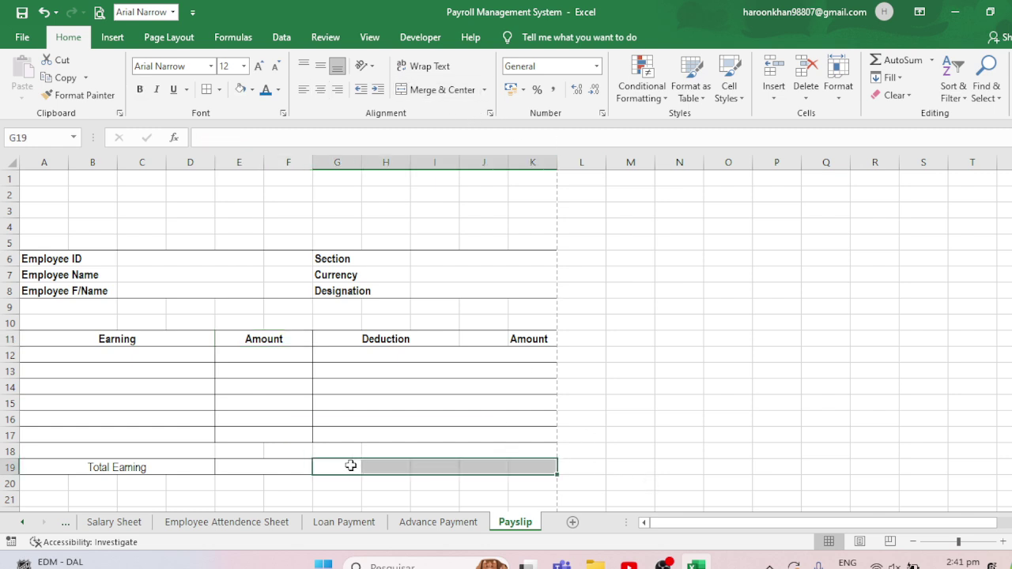
drag(351, 466, 434, 467)
click(439, 89)
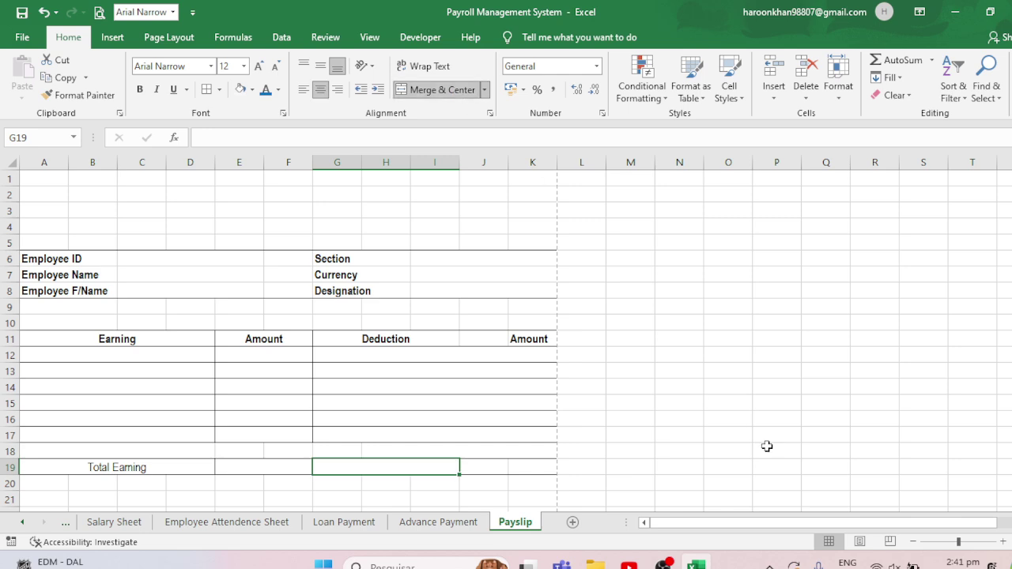
text(Total De)
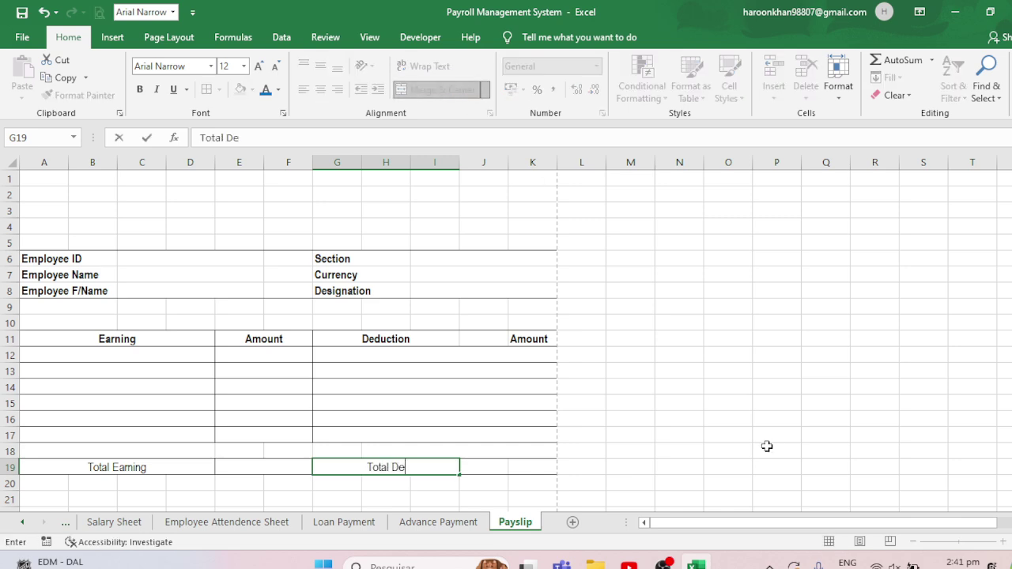
text(duction)
key(ctrl+Return)
key(Tab)
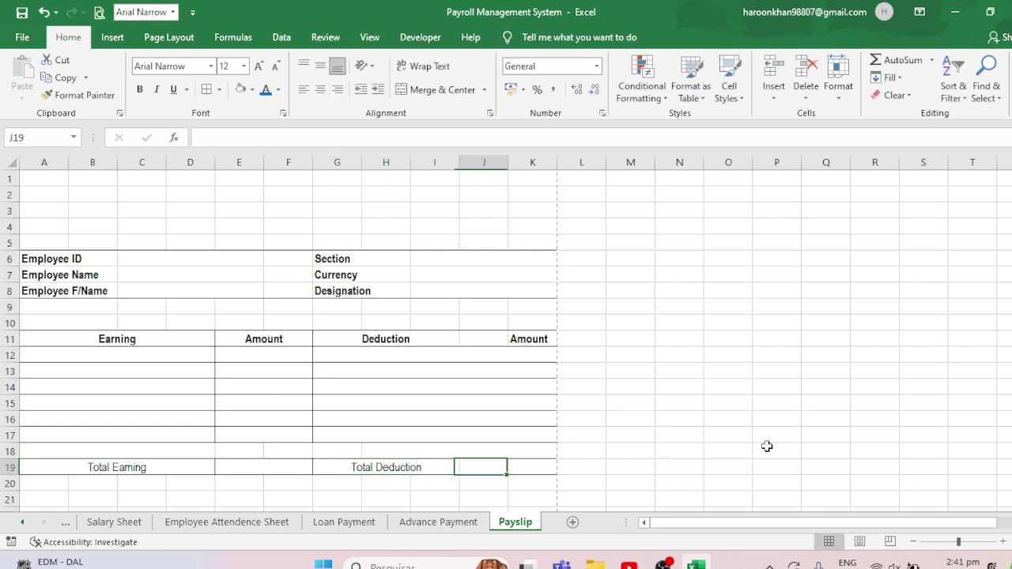
key(shift+Right)
Merge J19:K19 and enter a SUM formula over the Deduction amounts.
click(474, 91)
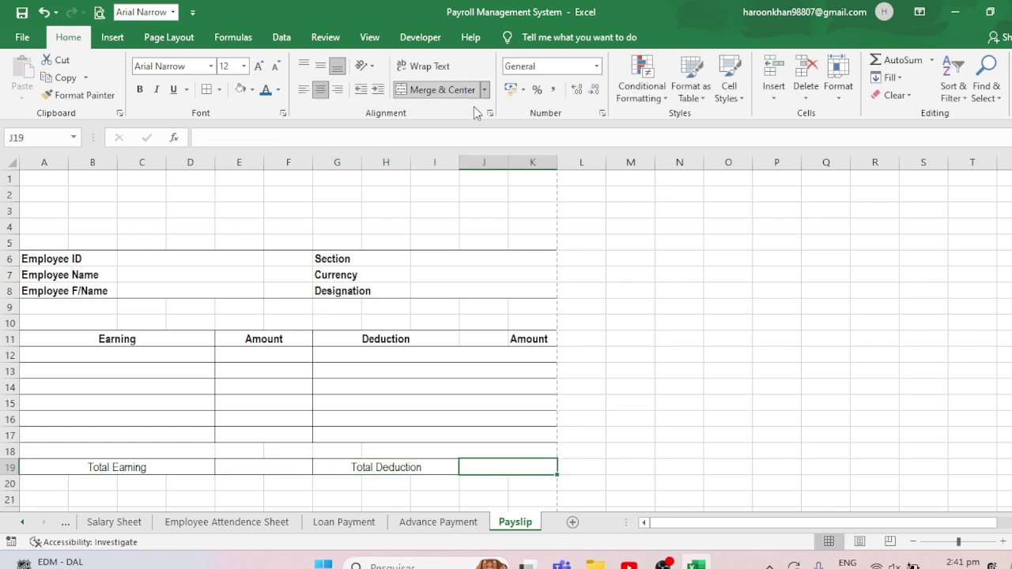
text(=sum)
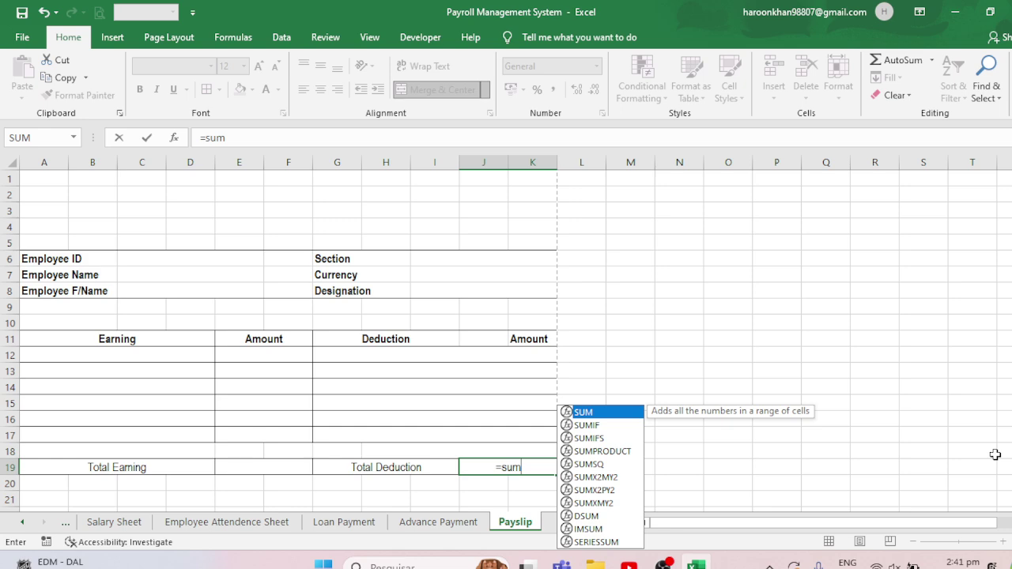
text(()
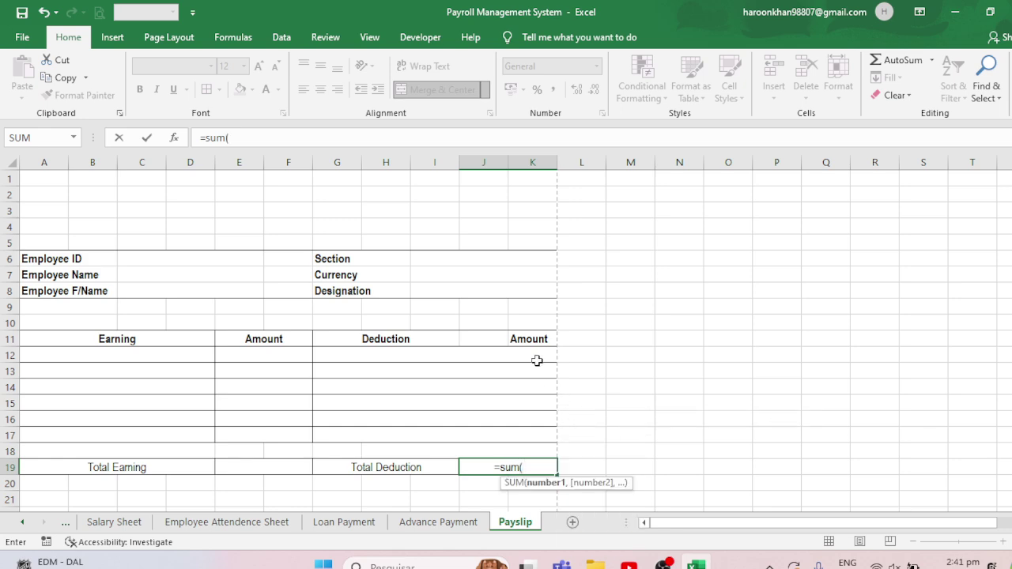
drag(537, 360, 540, 387)
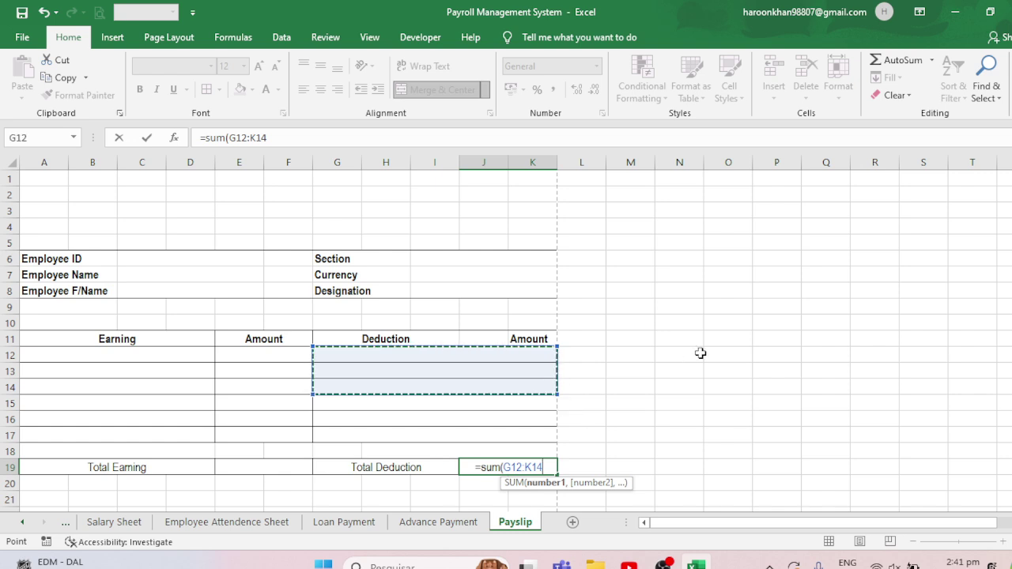
key(Return)
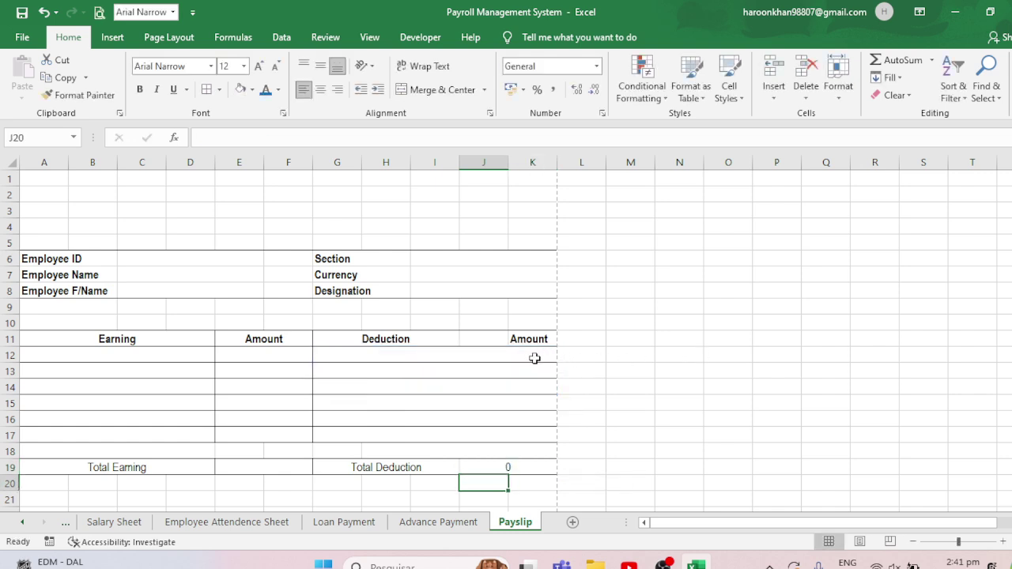
Re-merge Deduction rows 12–17 across G to J and narrow column J.
drag(535, 358, 532, 437)
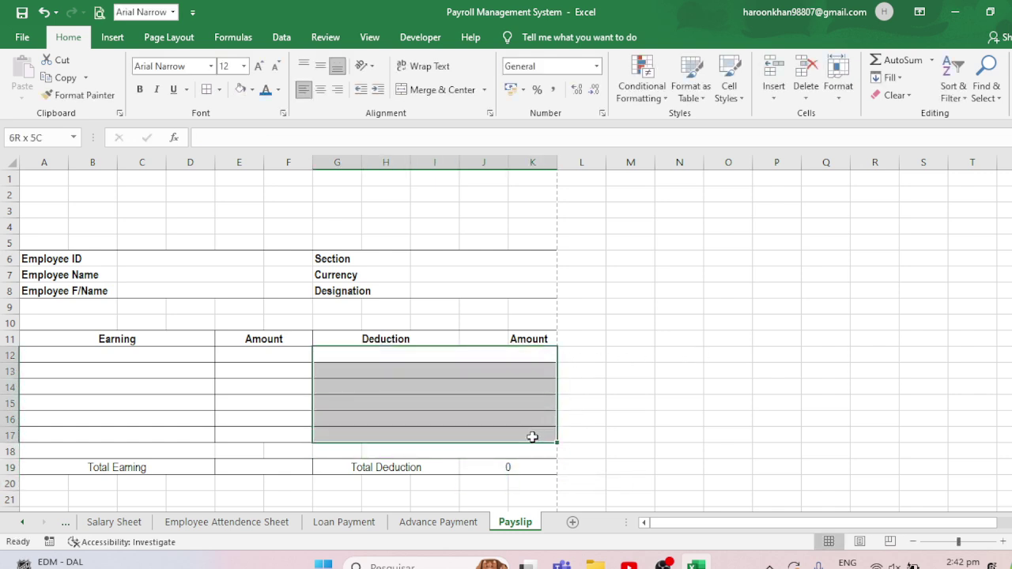
drag(532, 444, 533, 443)
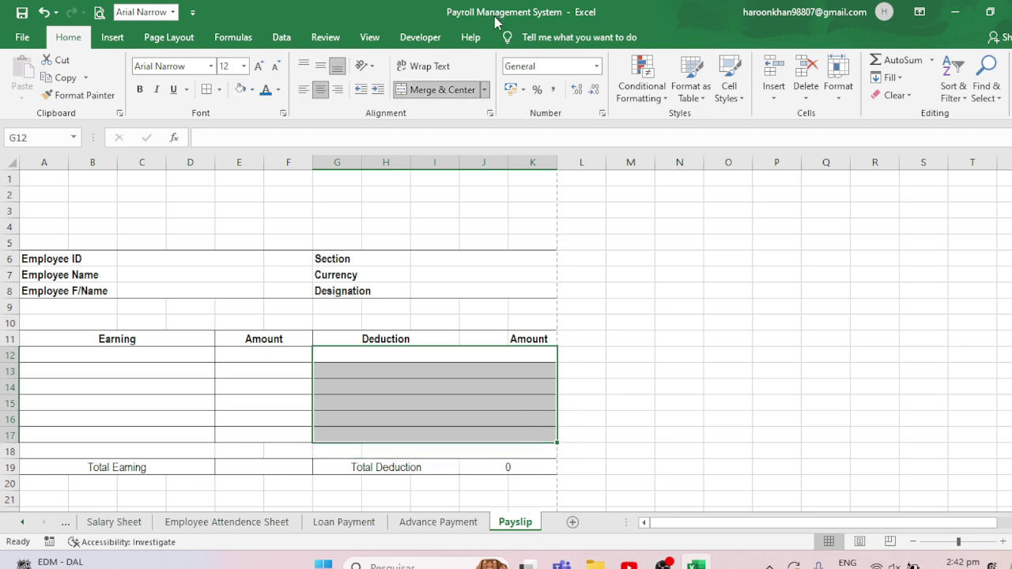
click(433, 90)
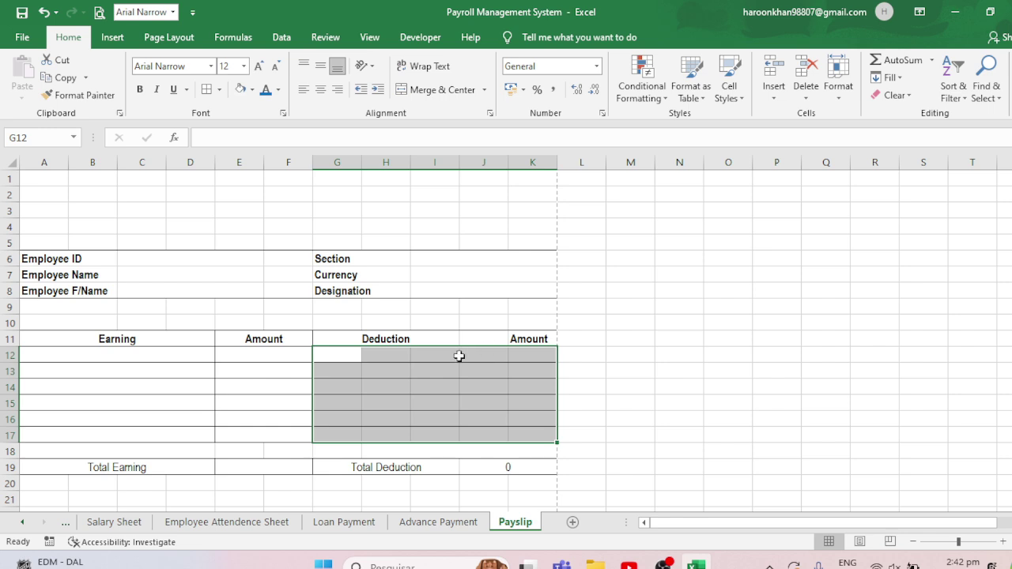
mouse_move(340, 358)
mouse_down()
mouse_move(481, 355)
mouse_move(493, 437)
mouse_up()
click(434, 90)
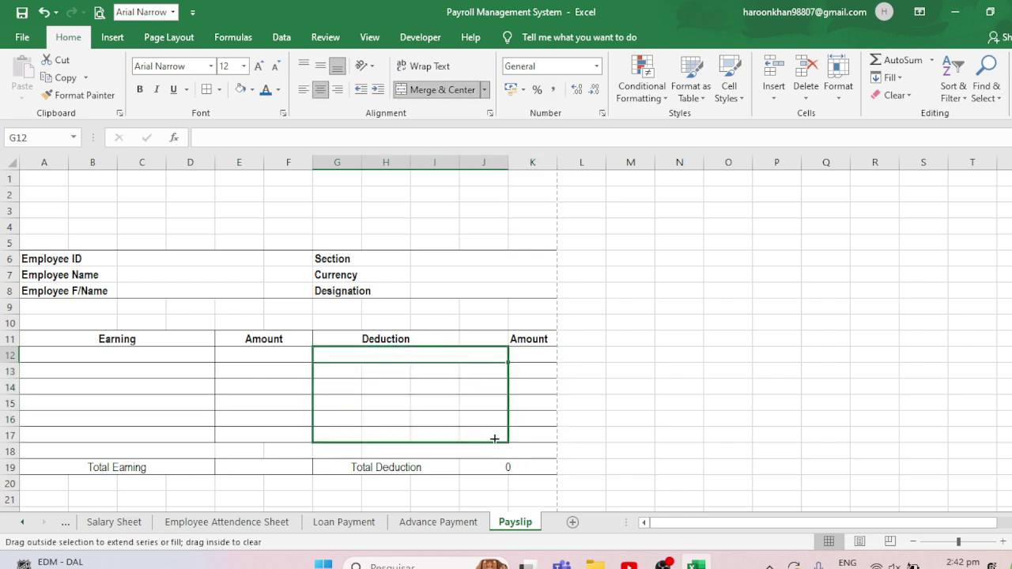
click(162, 356)
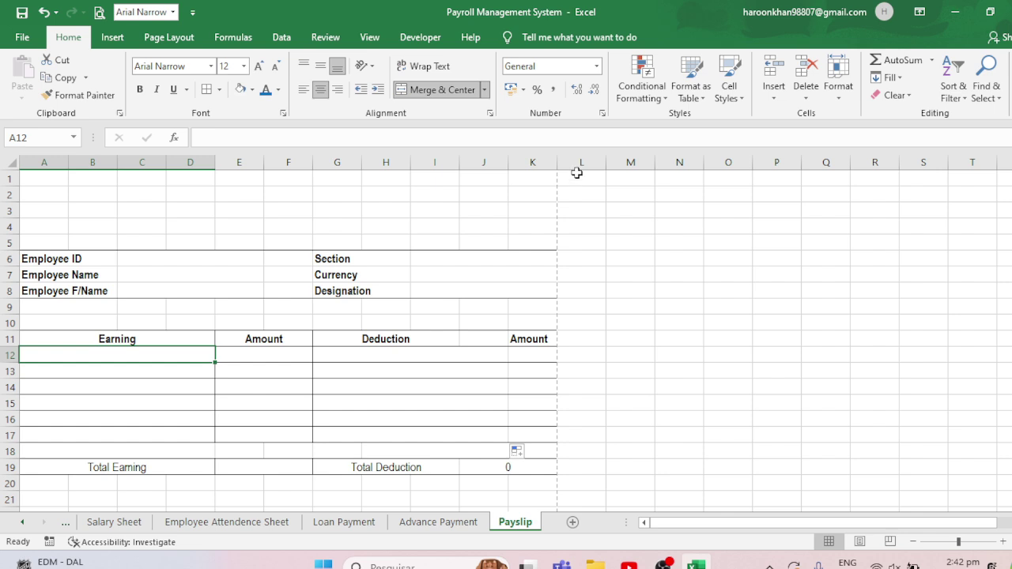
mouse_move(508, 163)
mouse_down()
mouse_move(493, 163)
mouse_move(566, 165)
mouse_up()
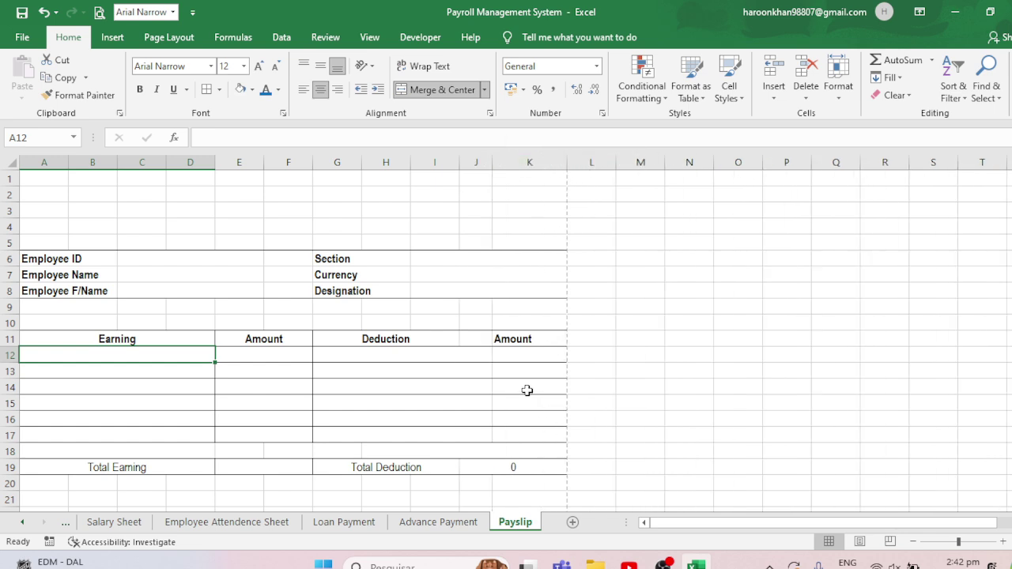
Centre the text of table rows 11–20 vertically and horizontally.
drag(3, 339, 74, 478)
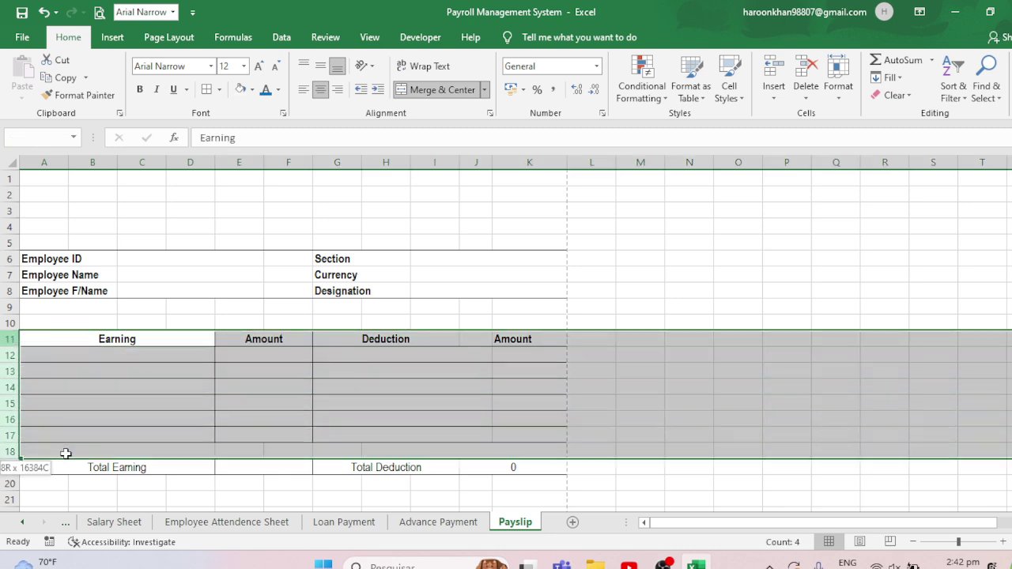
click(320, 67)
click(321, 91)
click(321, 91)
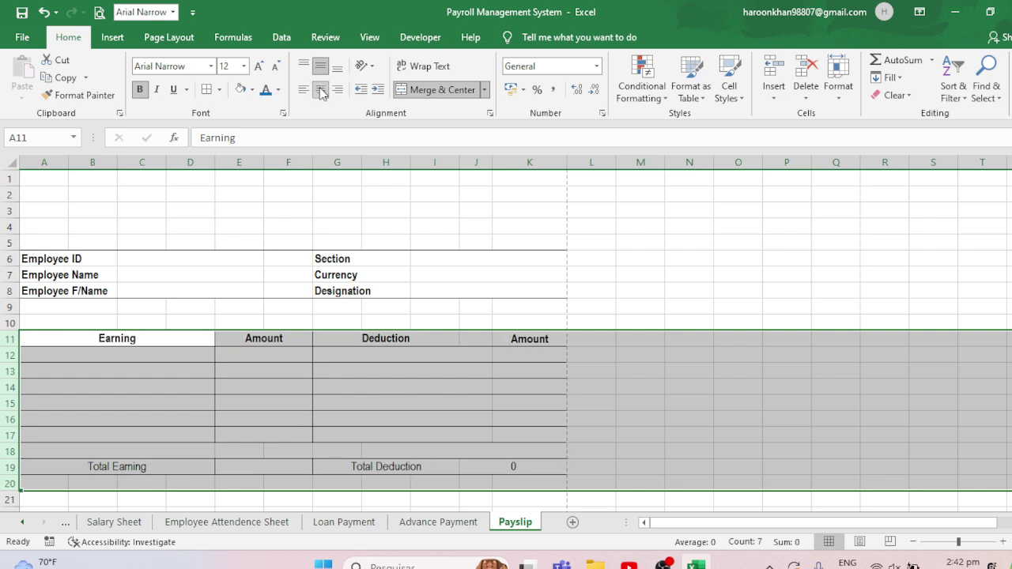
Enter =SUM(E12:F17) as the Total Earning amount.
click(141, 468)
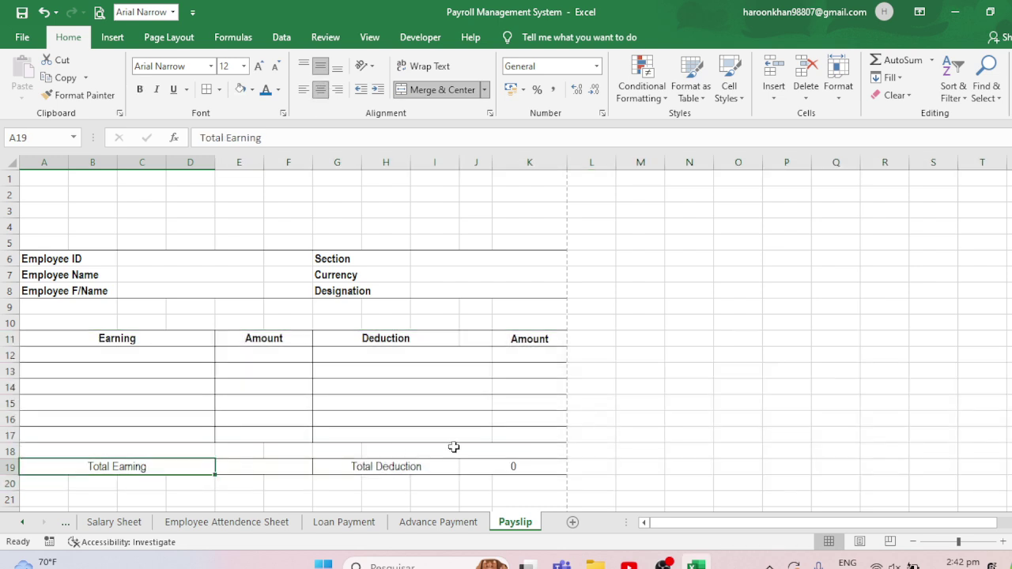
click(437, 362)
click(534, 468)
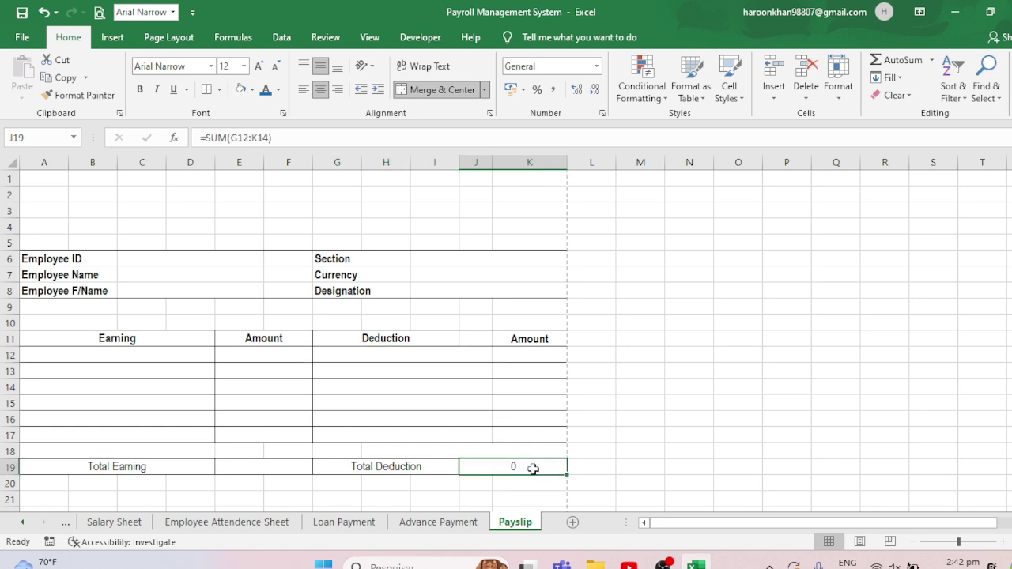
click(425, 468)
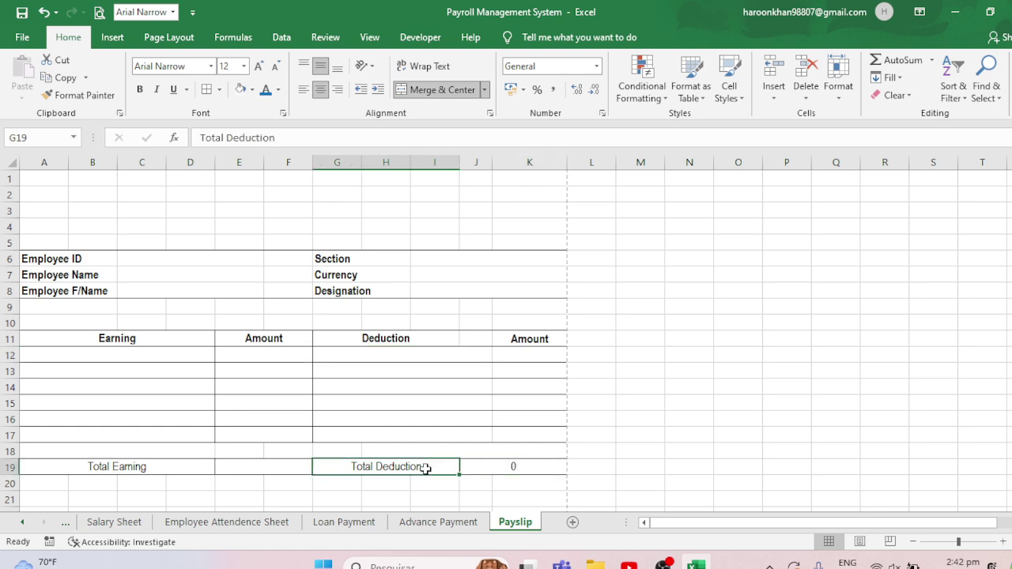
click(259, 464)
text(=sum)
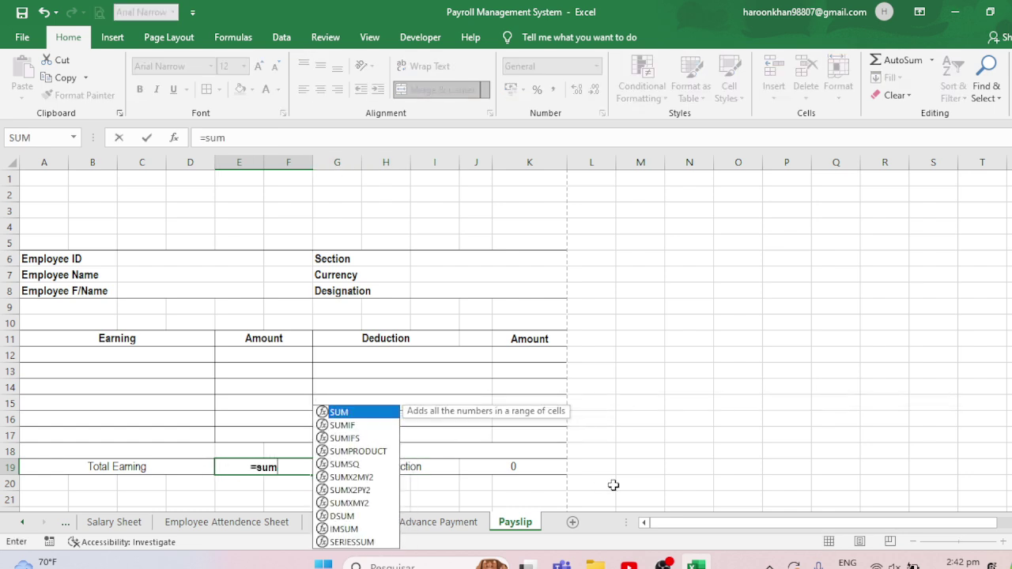
text(()
drag(279, 355, 278, 432)
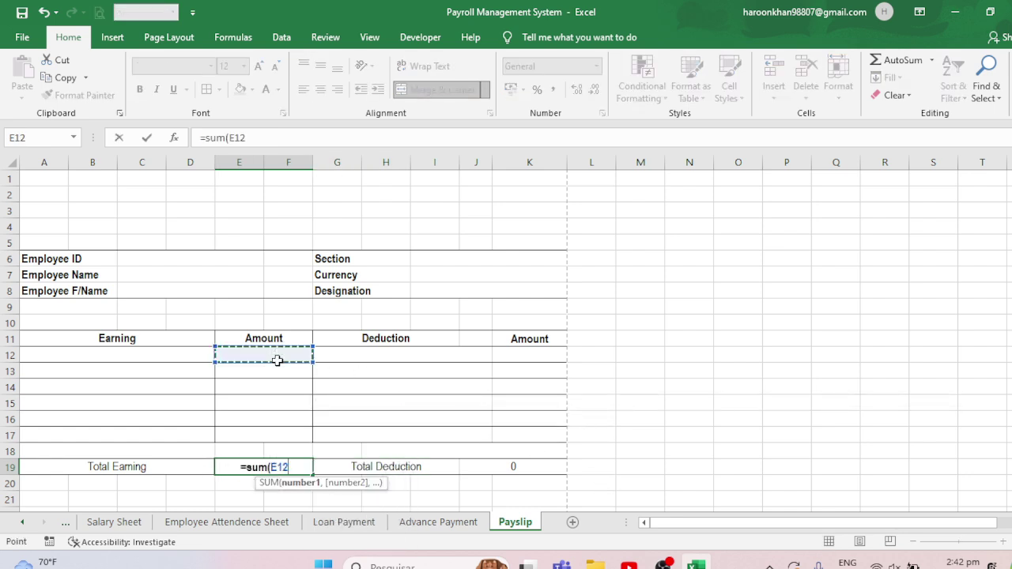
key(Return)
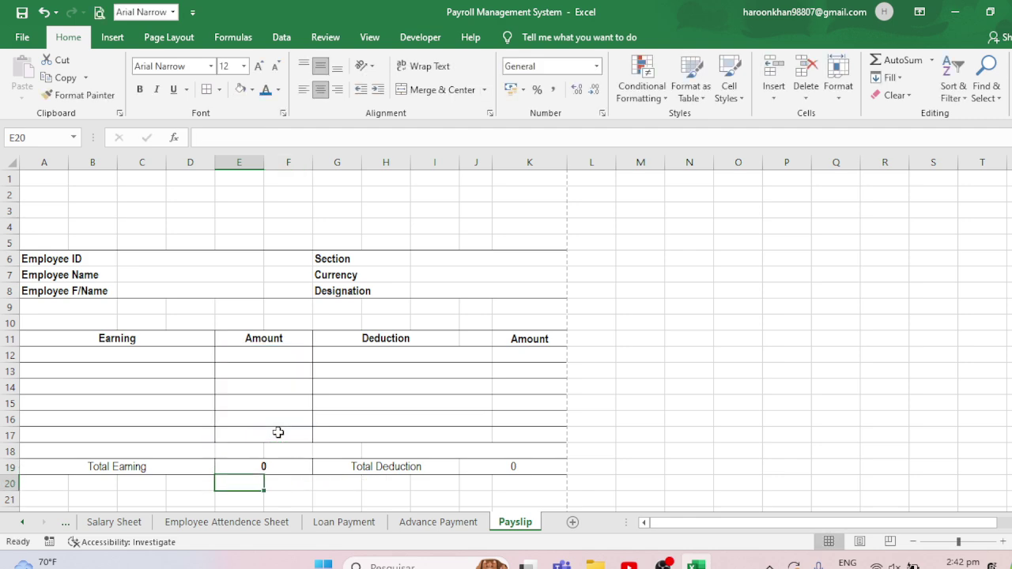
Format both row 19 totals as bold Number with two decimals.
click(271, 465)
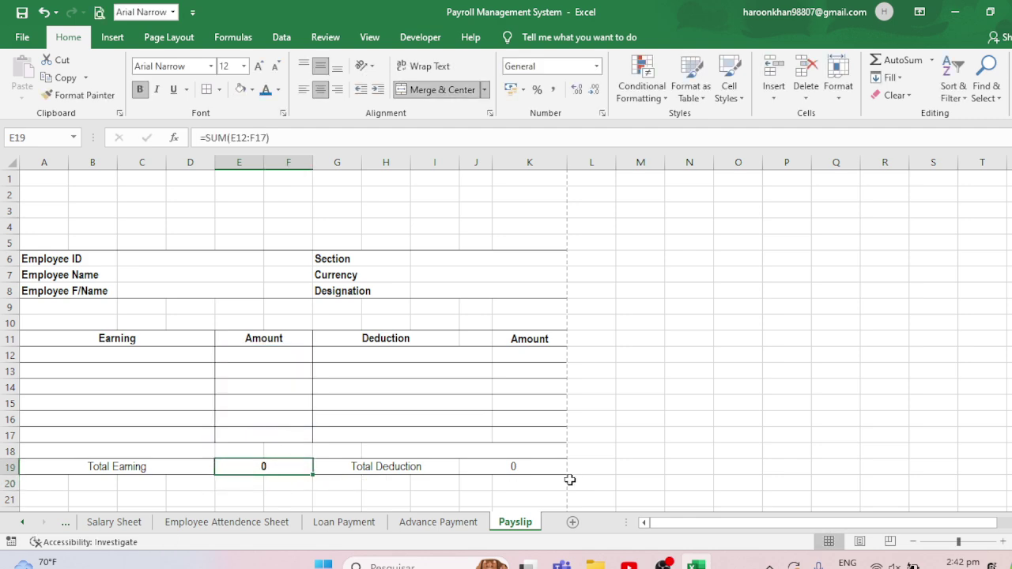
ctrl+click(540, 466)
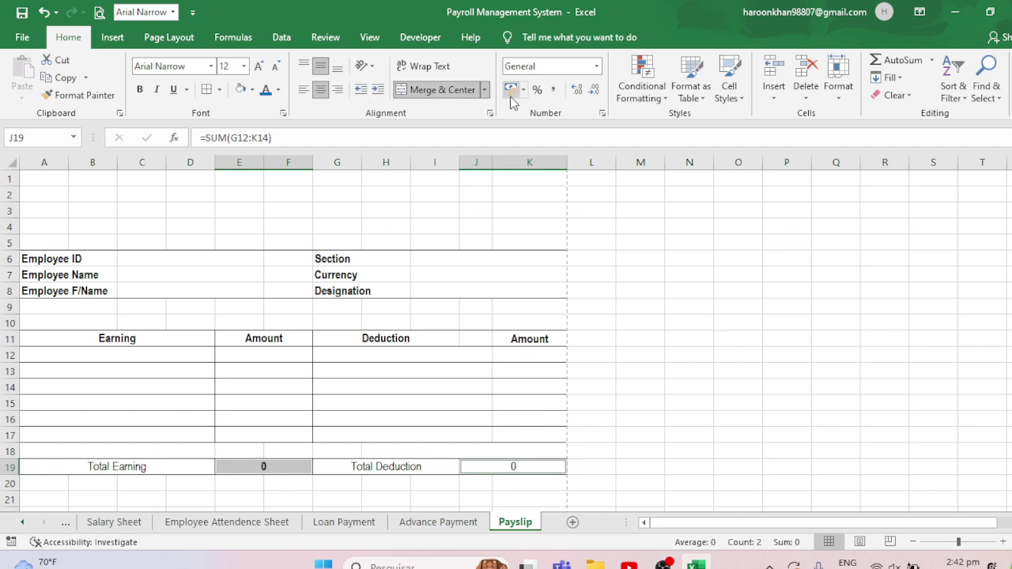
click(576, 89)
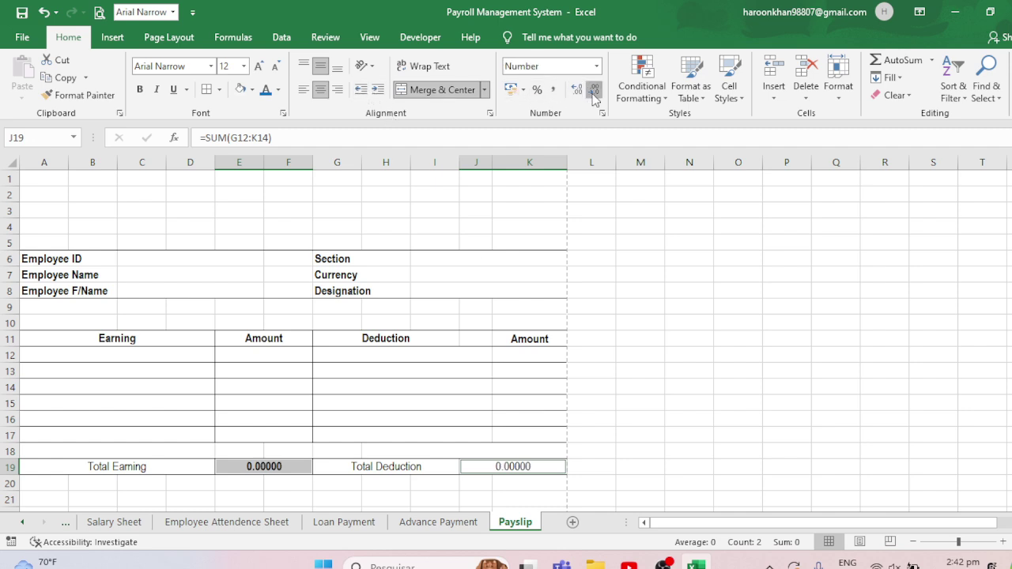
click(593, 95)
click(594, 95)
click(593, 95)
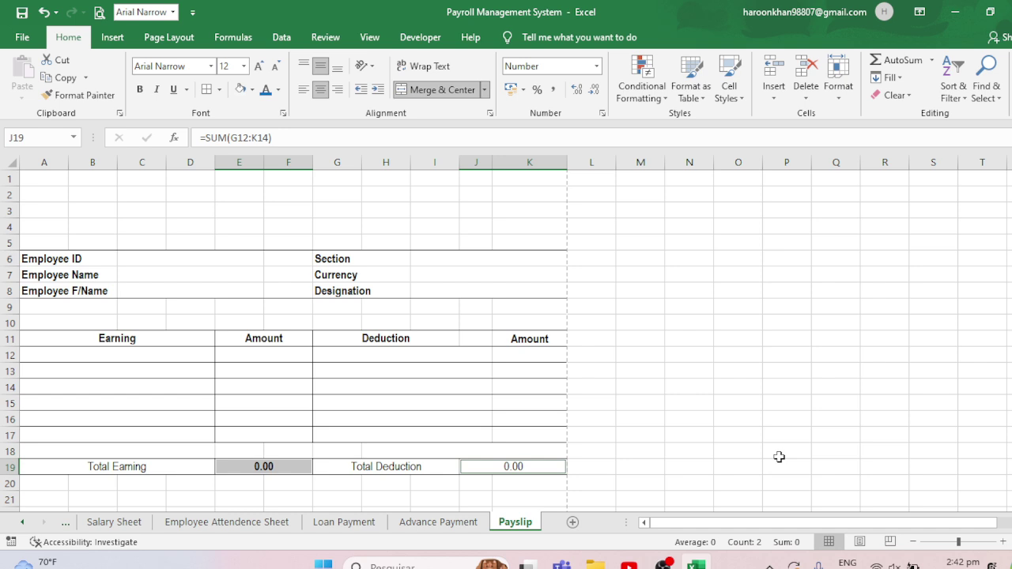
key(ctrl+b)
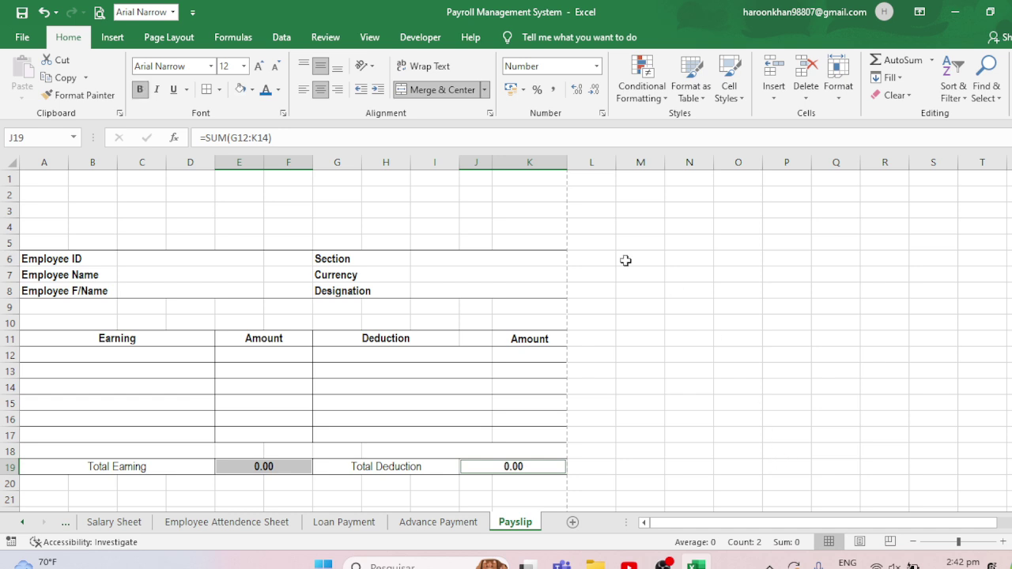
Check the payslip in print preview and return to the sheet.
key(ctrl+p)
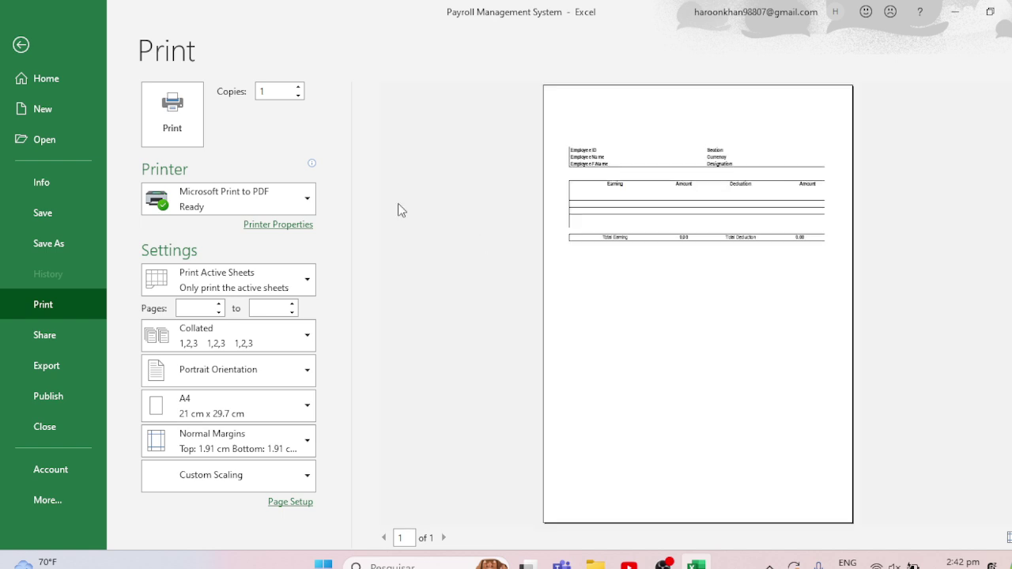
click(20, 45)
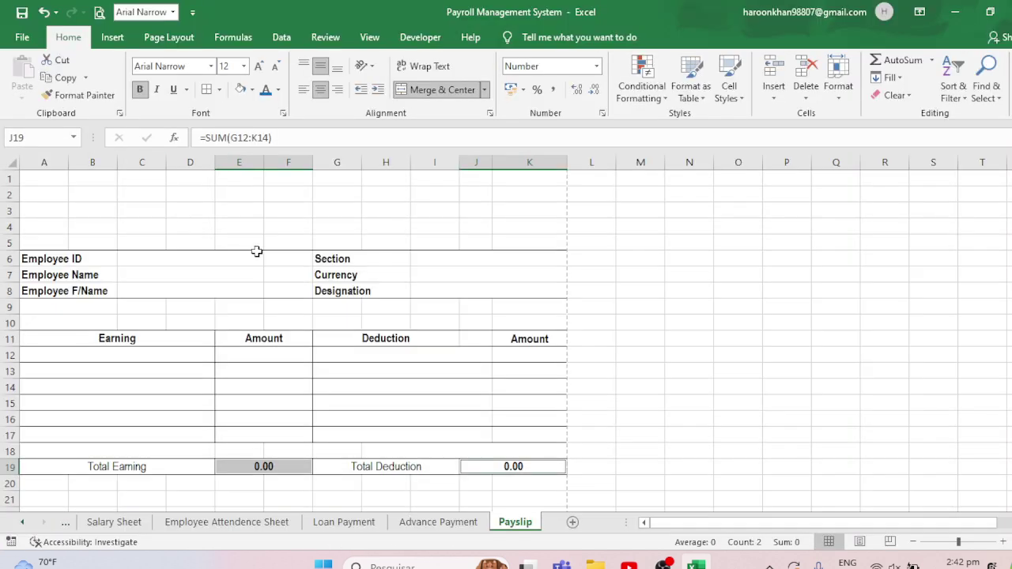
click(118, 197)
Title a taller, merged A1:K1 'Payroll Management System' in bold 22 pt, middle-aligned.
click(46, 177)
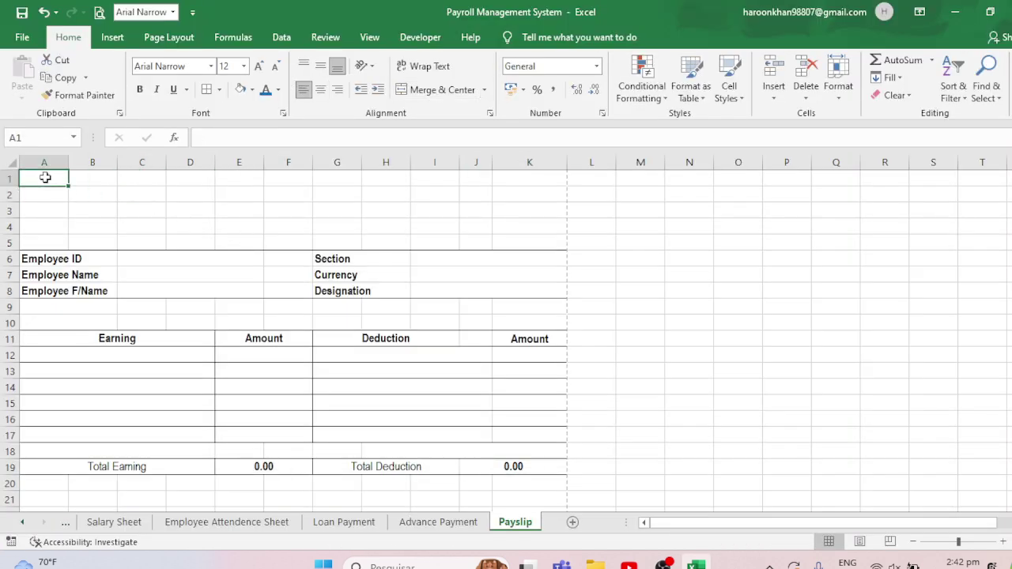
mouse_move(11, 186)
mouse_down()
mouse_move(11, 206)
mouse_move(517, 196)
mouse_up()
click(439, 90)
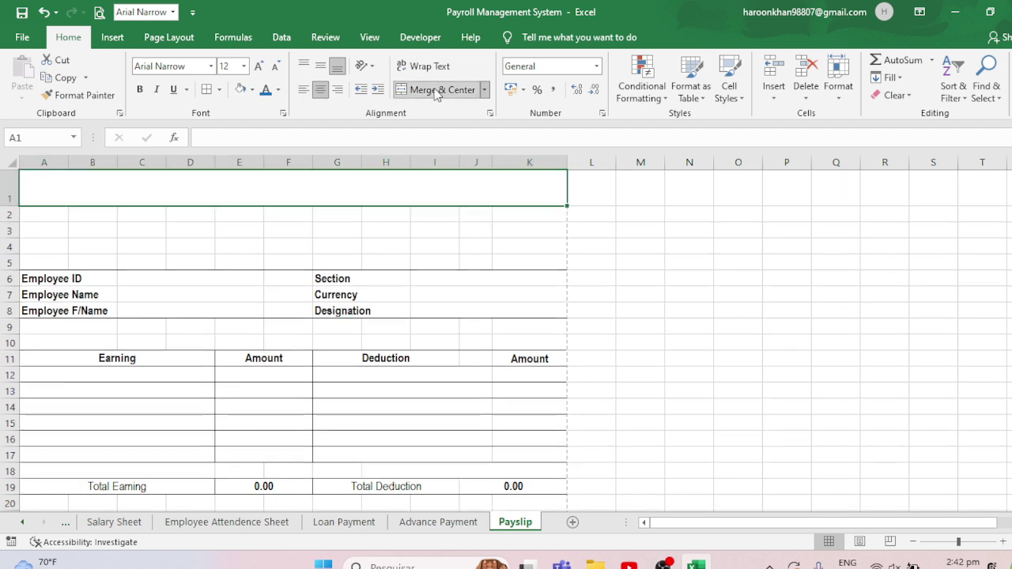
text(ss)
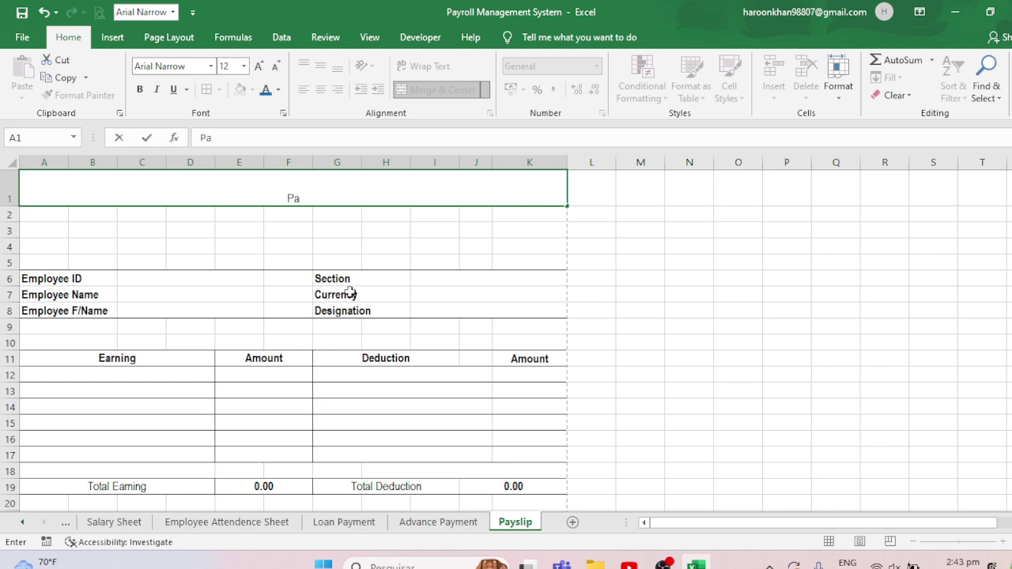
text(roll )
text(Manag)
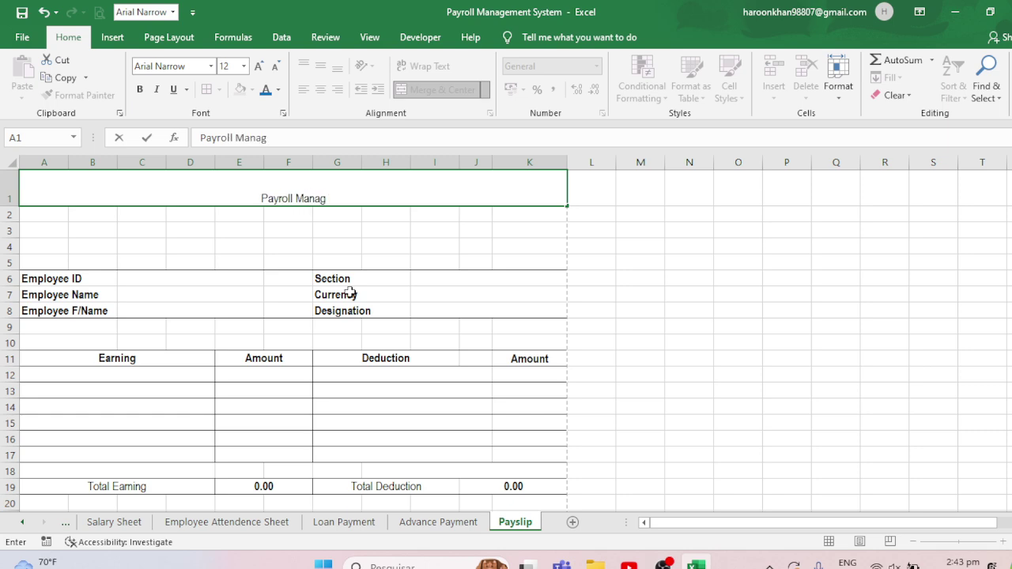
text(ement S)
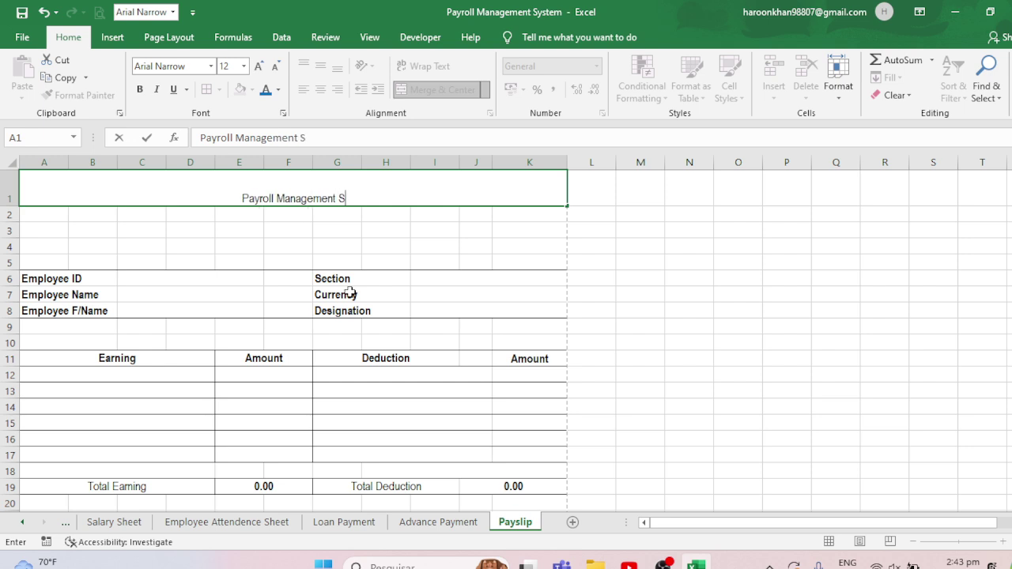
text(yste)
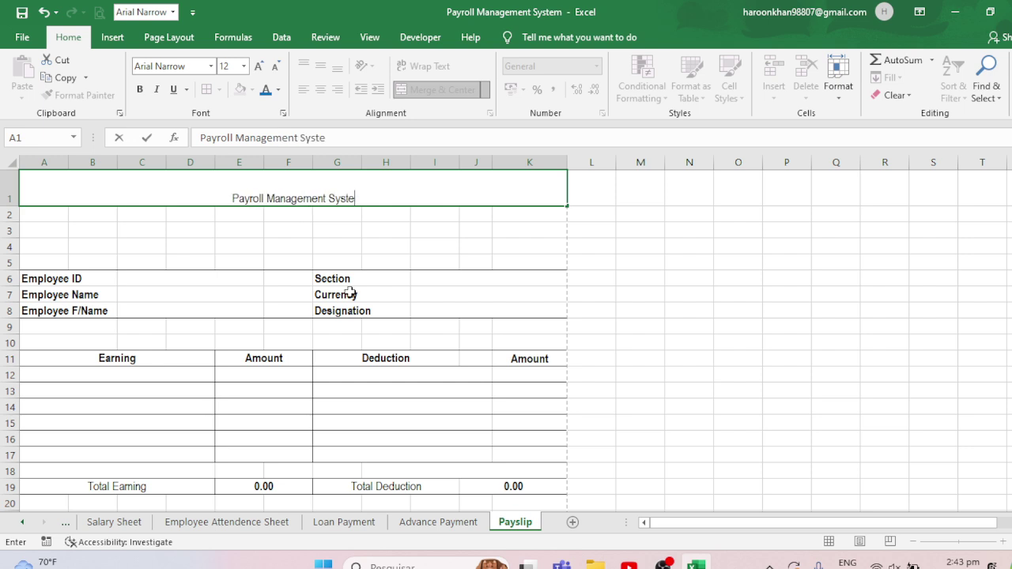
text(m)
key(ctrl+Return)
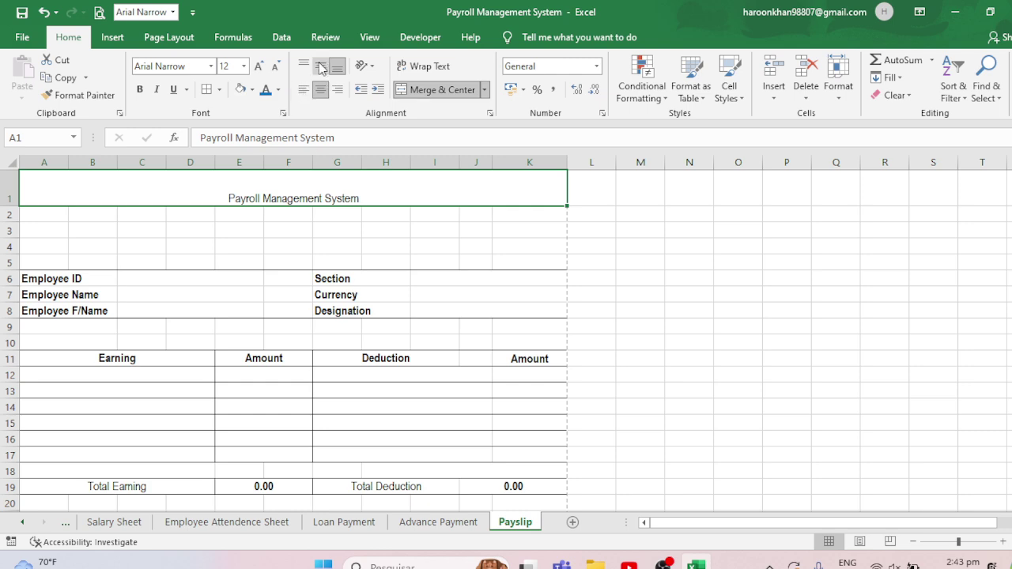
click(320, 66)
click(260, 68)
click(259, 68)
click(259, 68)
click(259, 68)
click(259, 68)
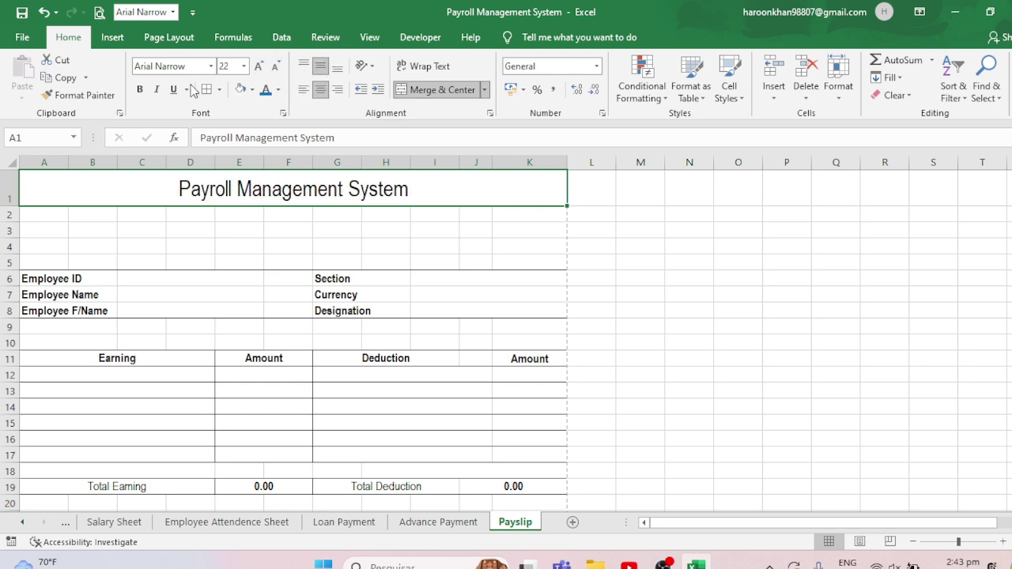
click(139, 89)
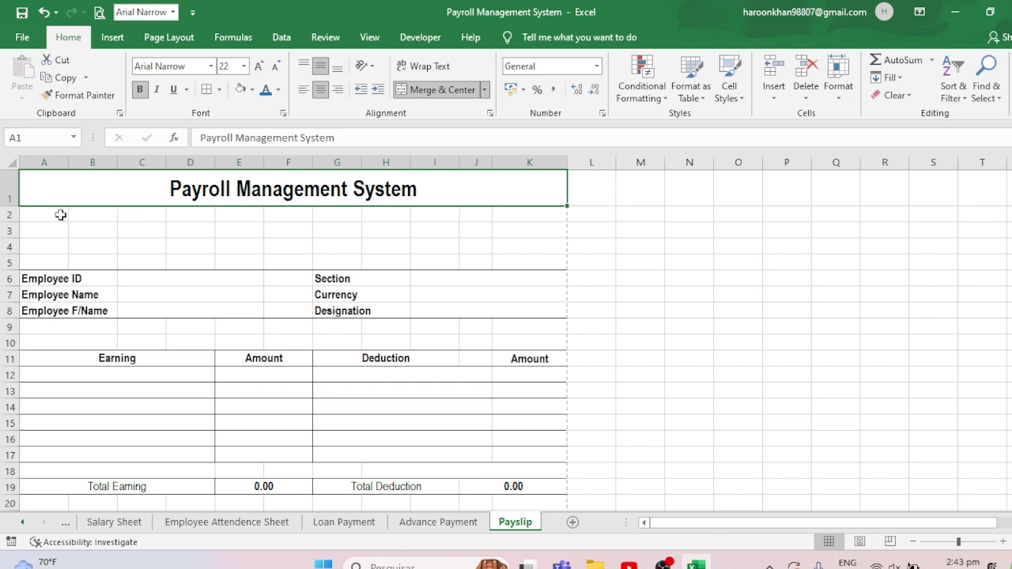
drag(60, 215, 565, 214)
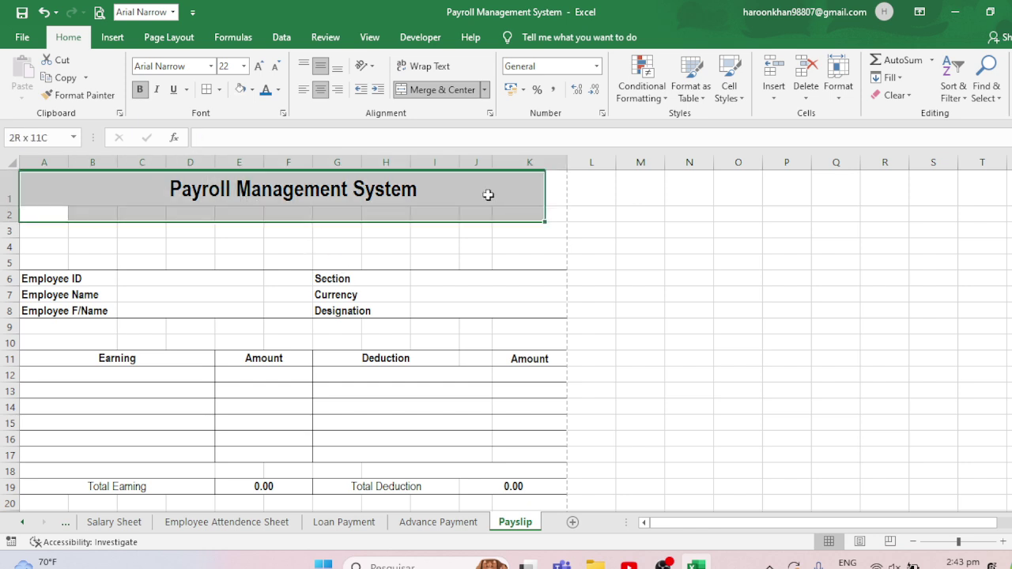
Put a bold 16 pt 'Payslip' in merged A2:K2, fixing the 'Payslipe' typo.
click(463, 96)
text(Pay)
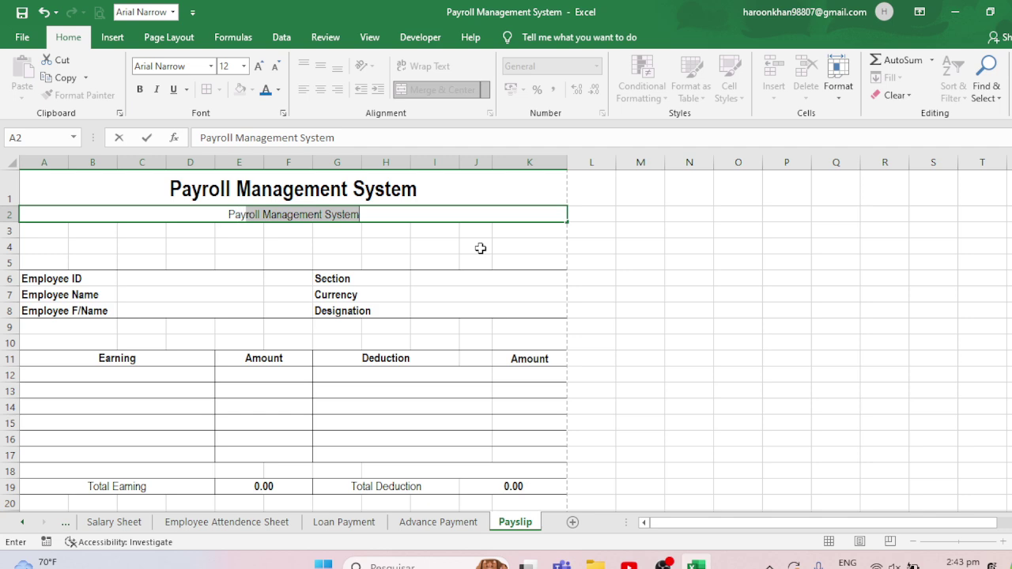
text(slipe)
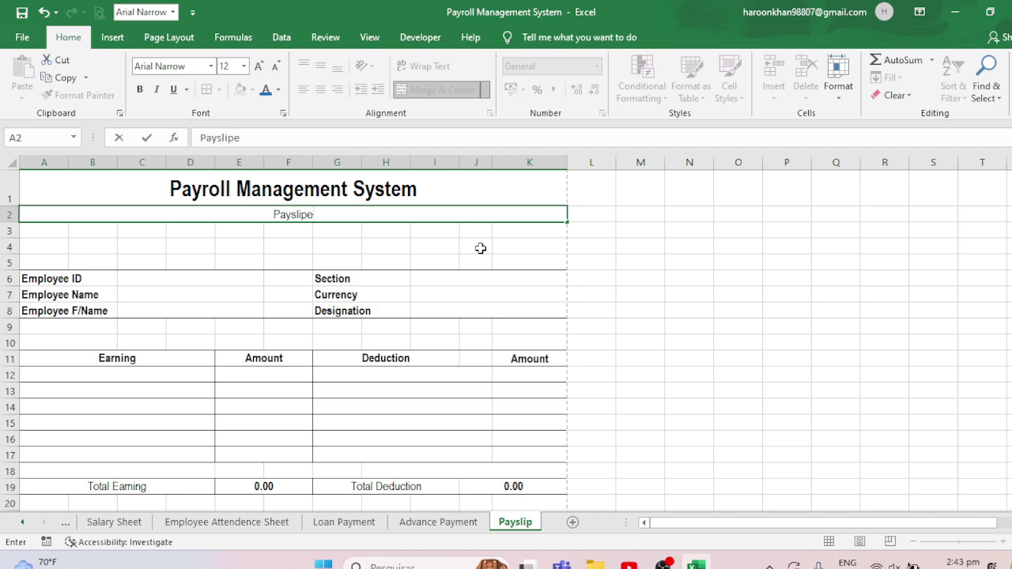
key(ctrl+Return)
key(ctrl+b)
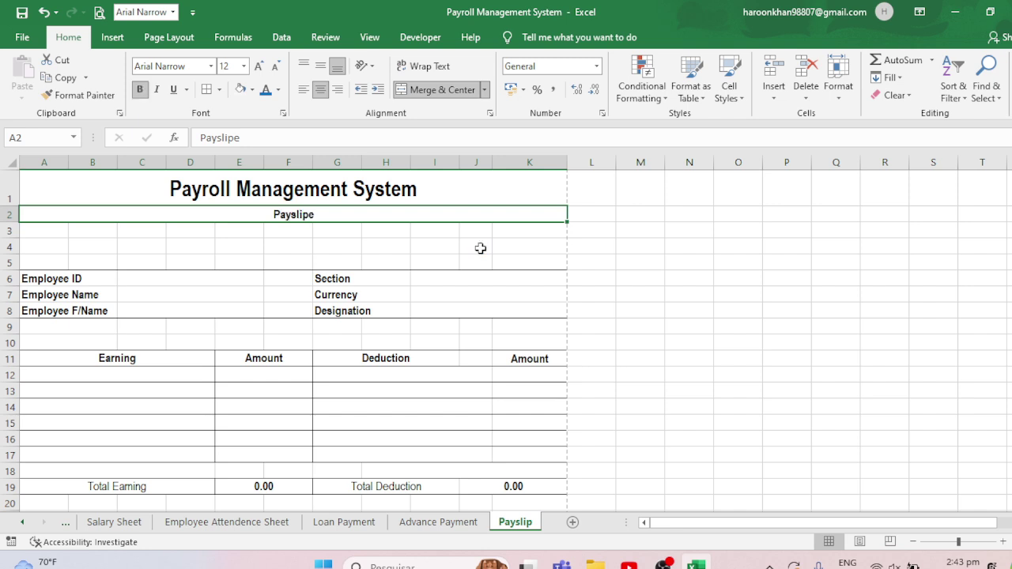
click(259, 65)
click(259, 65)
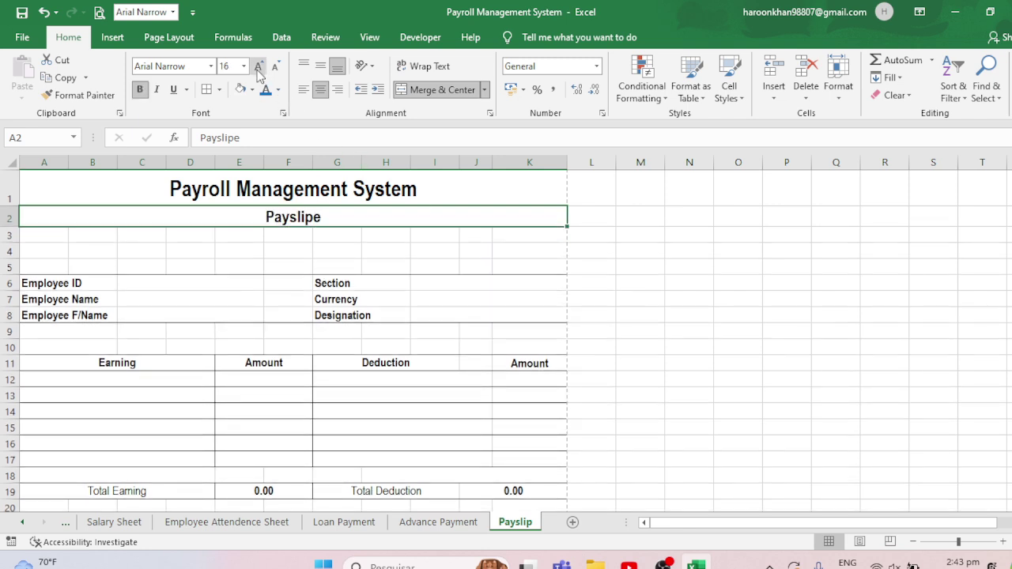
click(250, 261)
double_click(363, 219)
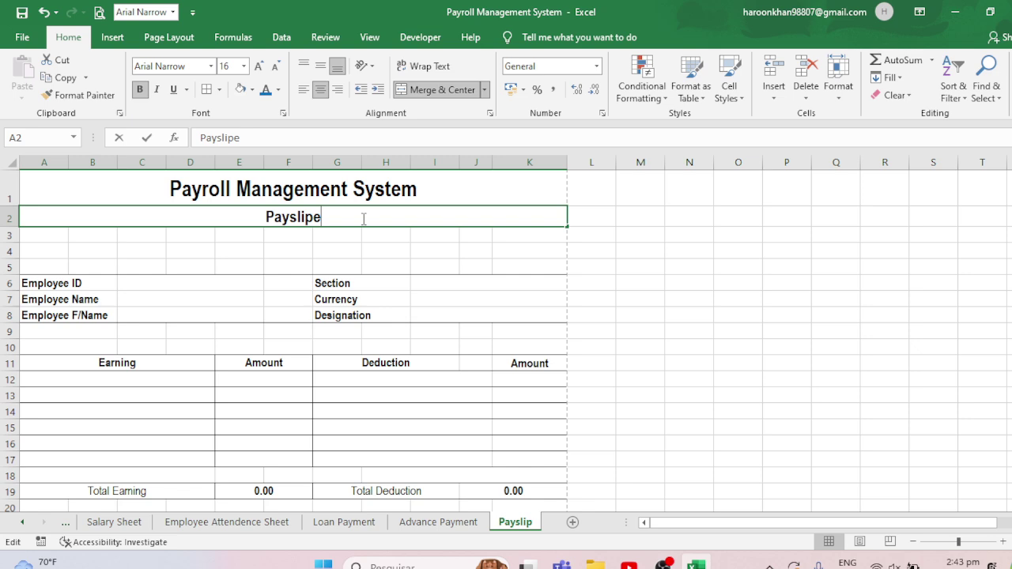
key(BackSpace)
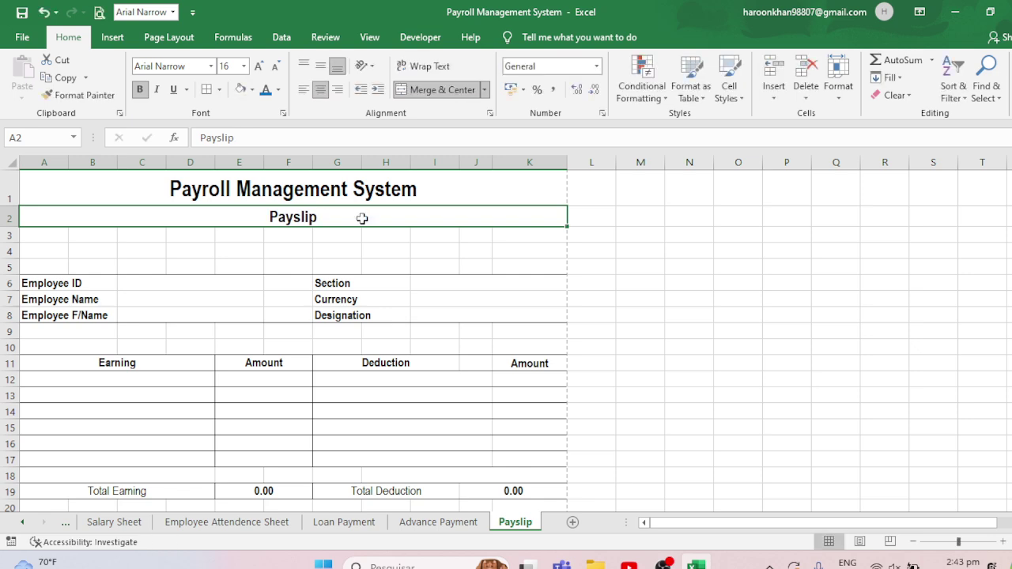
click(280, 245)
Delete the empty rows between the subtitle and Employee ID.
click(10, 235)
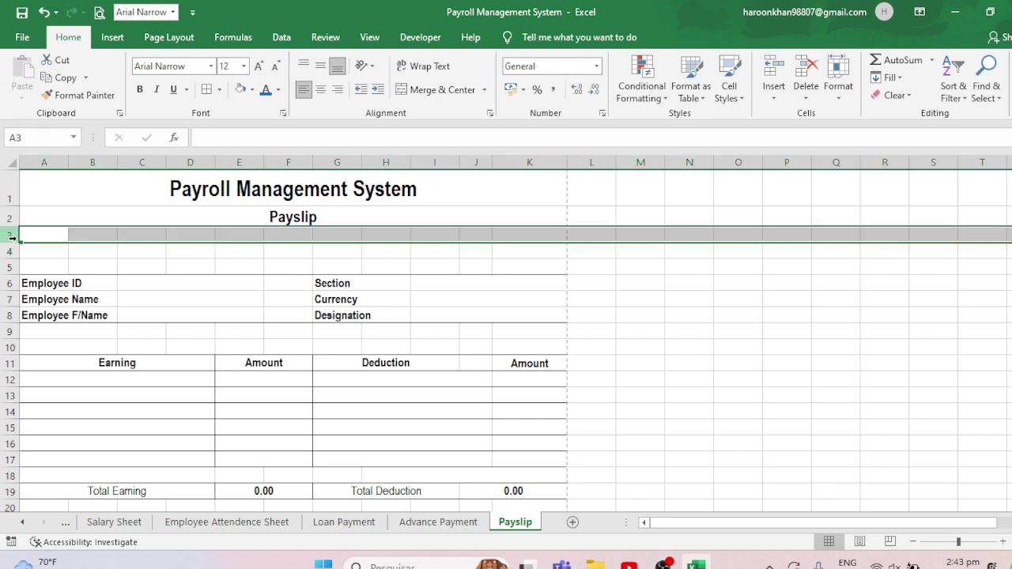
click(805, 72)
click(805, 71)
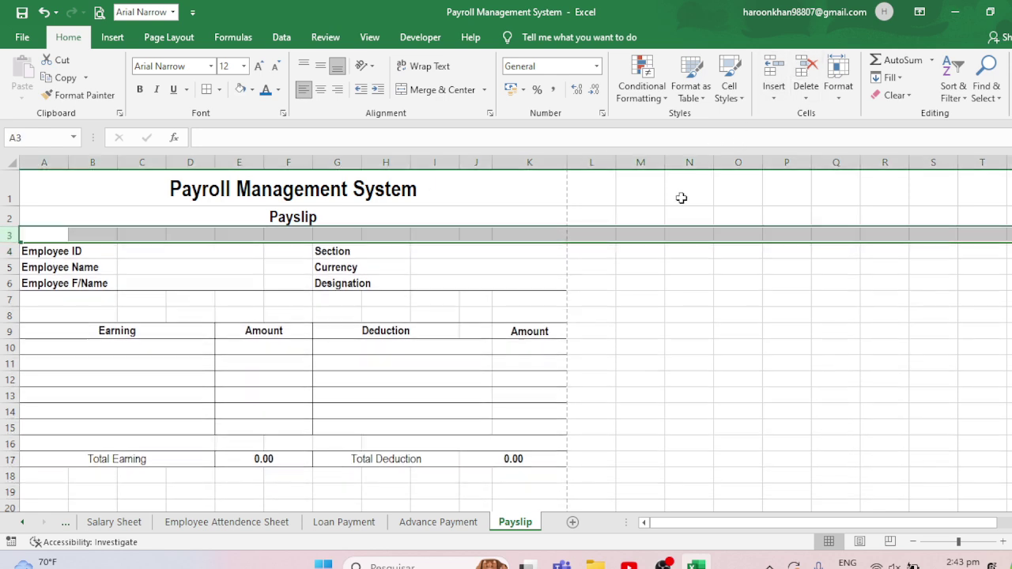
Merge C21:F22 and label it 'Net Payable' in bold 22 pt, middle-aligned.
click(447, 362)
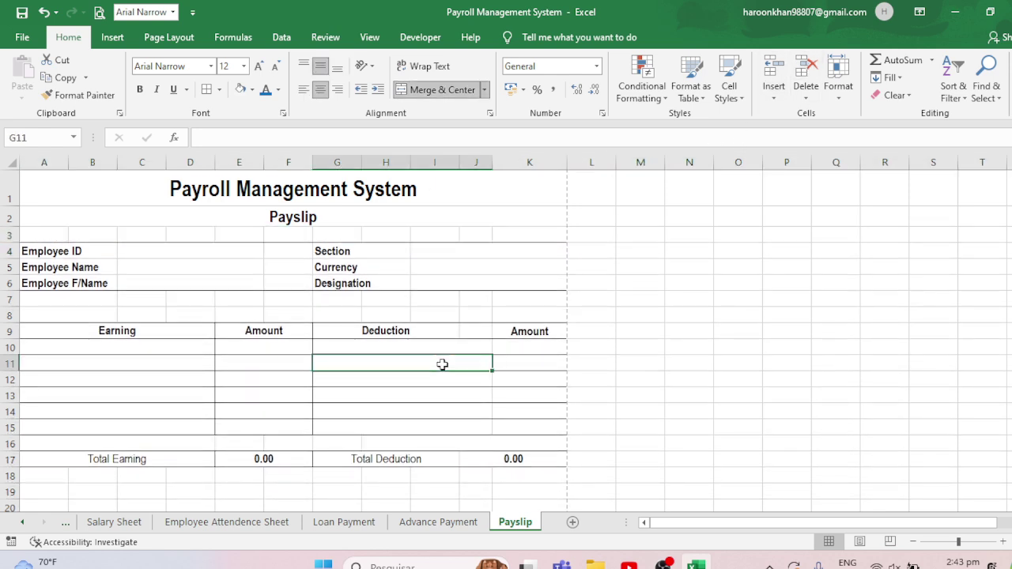
key(Down)
key(Down)
key(Down)
key(Down)
key(Down)
key(Down)
key(Down)
key(Down)
key(Down)
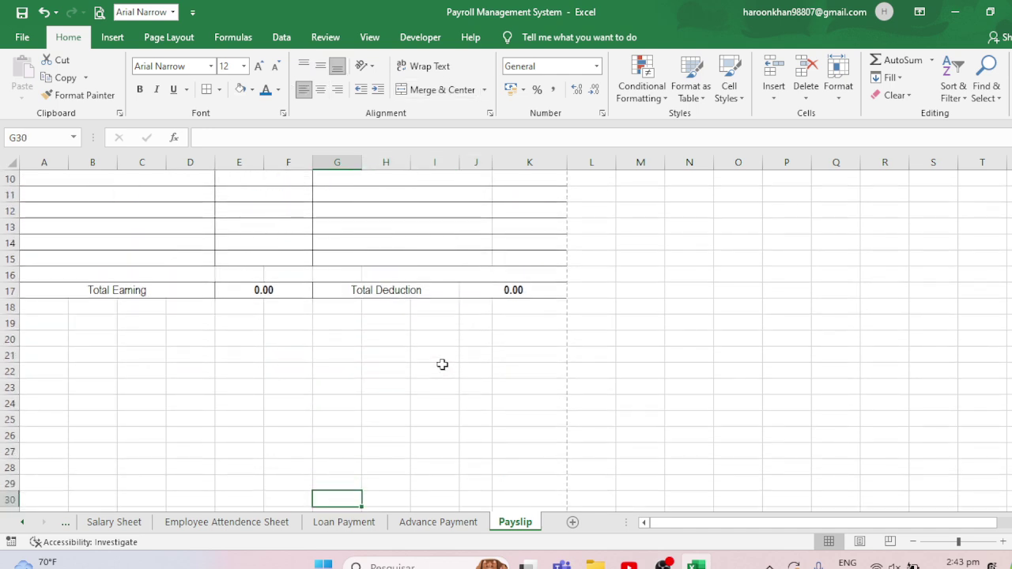
click(126, 374)
mouse_move(120, 354)
mouse_down()
mouse_move(284, 366)
mouse_move(275, 369)
mouse_up()
click(473, 89)
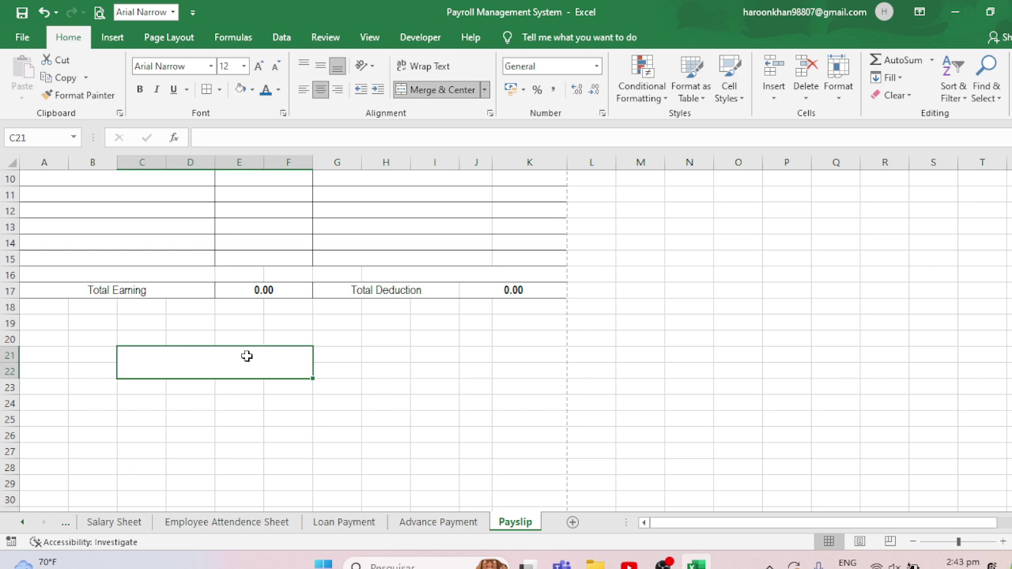
text(Net )
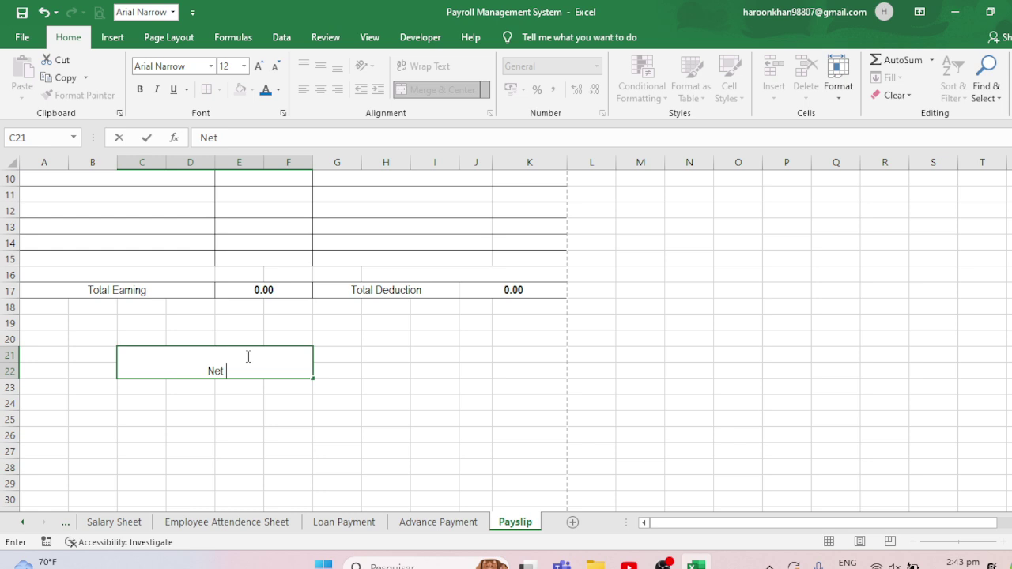
text(Payab)
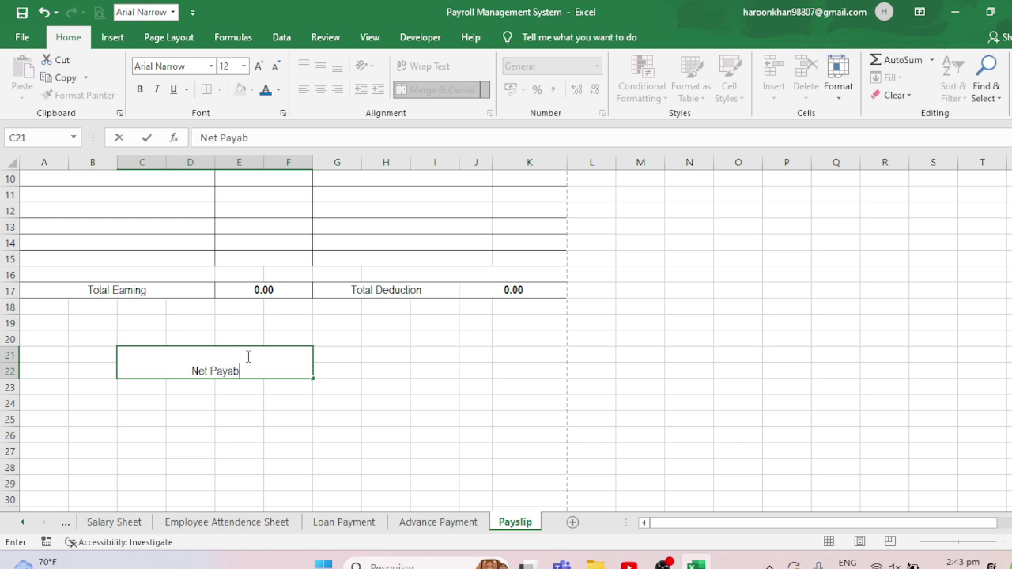
text(le)
click(246, 356)
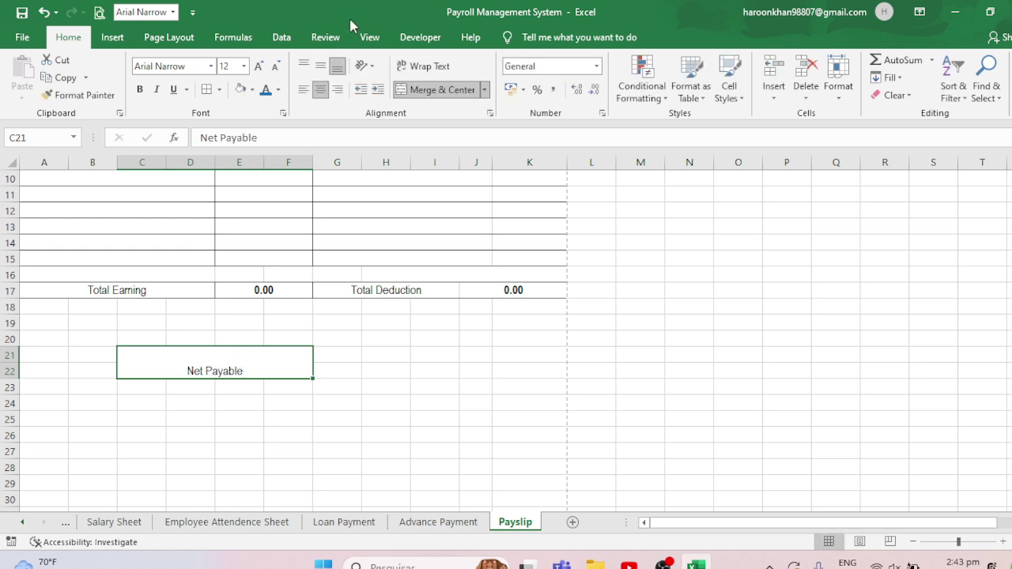
click(320, 66)
click(259, 65)
click(259, 66)
click(258, 66)
click(259, 65)
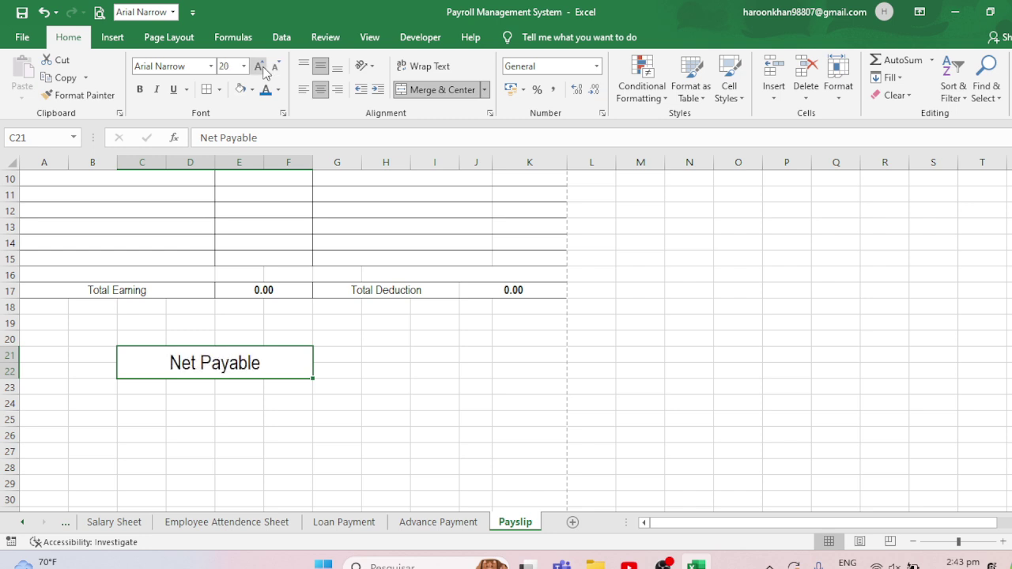
click(261, 67)
click(140, 89)
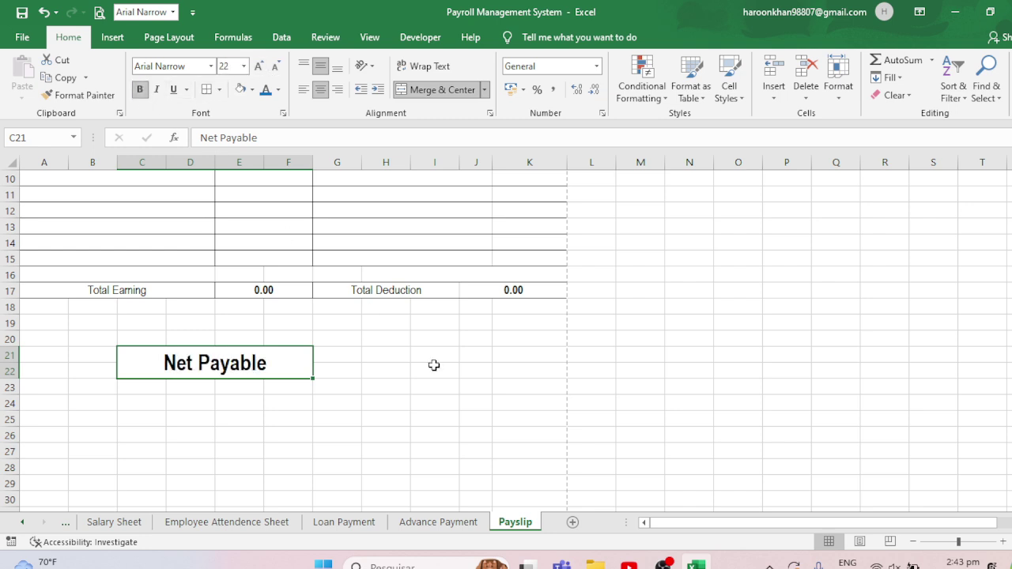
drag(340, 356, 463, 369)
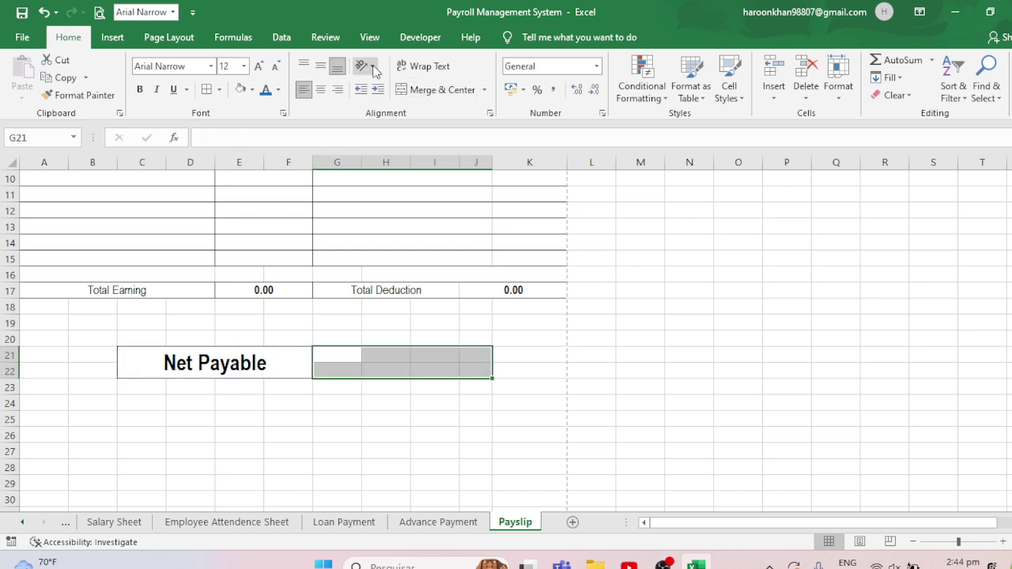
Merge G21:J22 with a light grey fill and enter the formula =E17-J17.
click(438, 89)
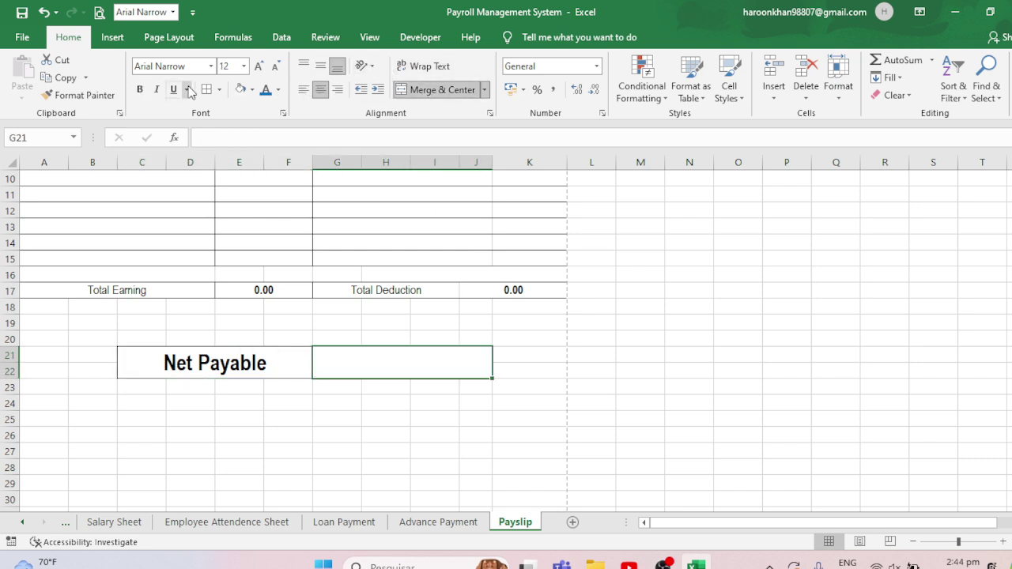
click(252, 89)
click(239, 111)
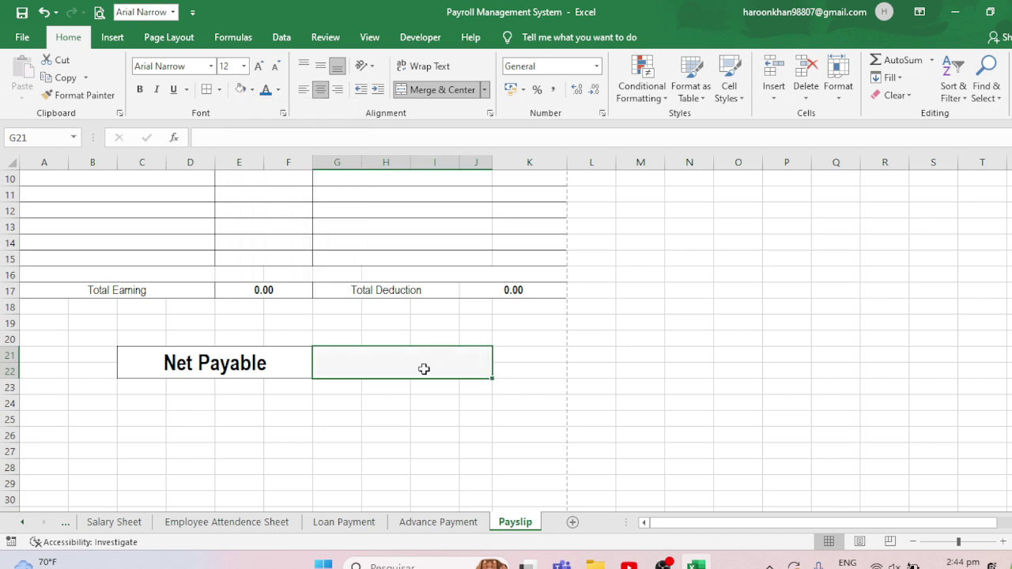
text(=)
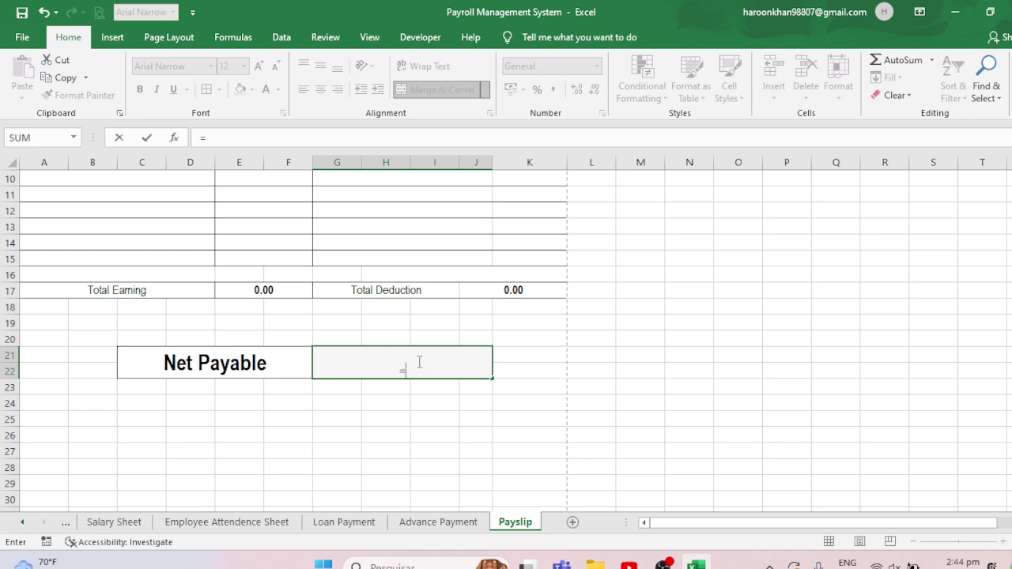
click(261, 291)
text(-)
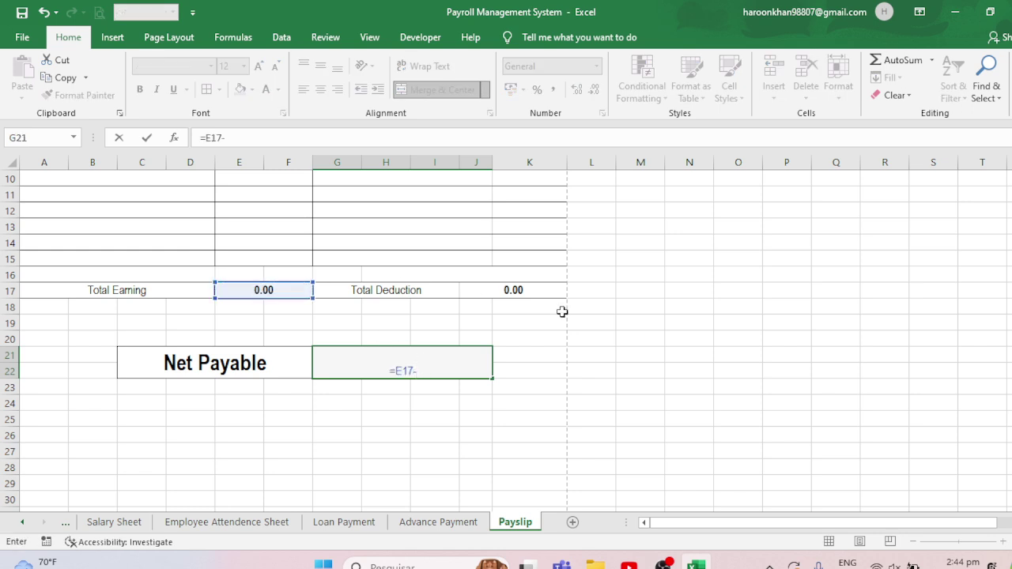
click(543, 292)
key(Return)
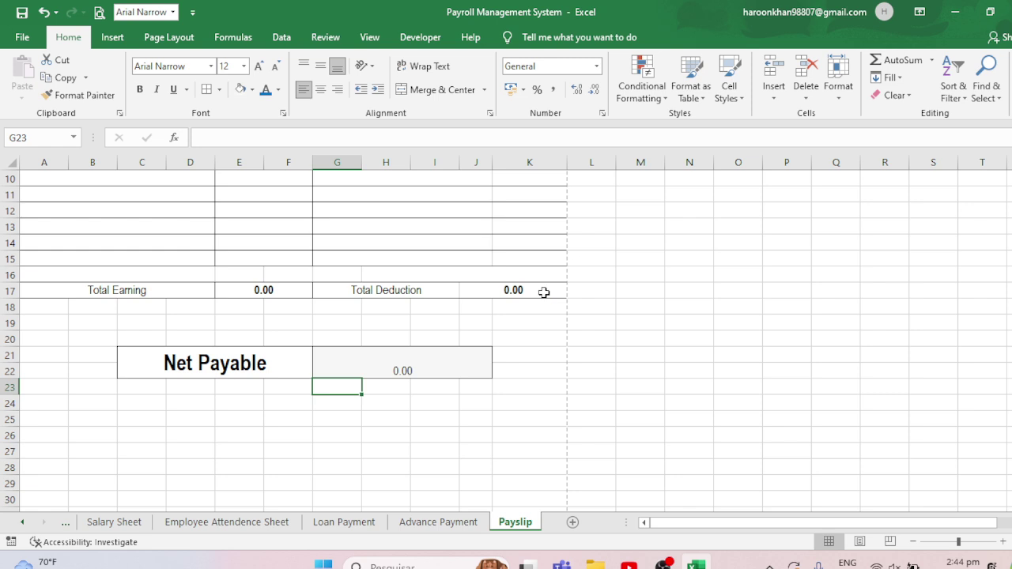
Make the Net Payable value bold 22 pt and vertically centred.
click(418, 365)
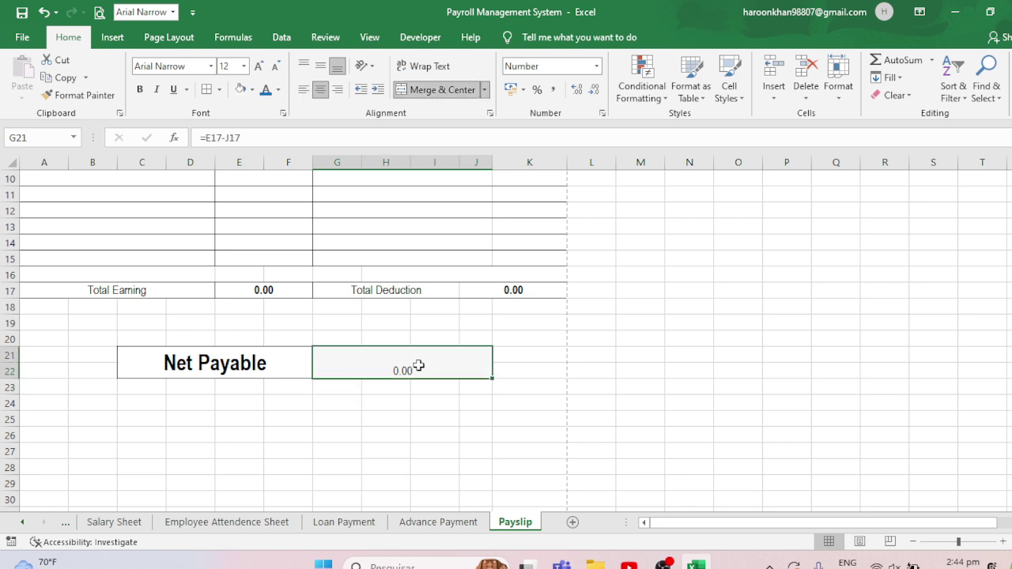
click(320, 66)
click(261, 65)
click(261, 66)
click(261, 66)
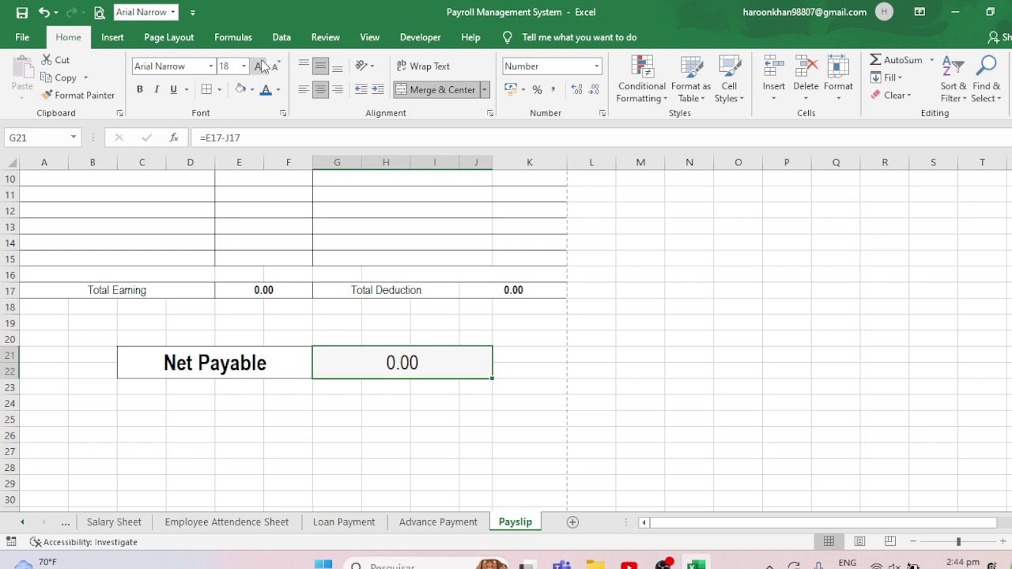
click(261, 66)
click(261, 65)
click(139, 90)
Save the workbook and check the print preview.
key(ctrl+s)
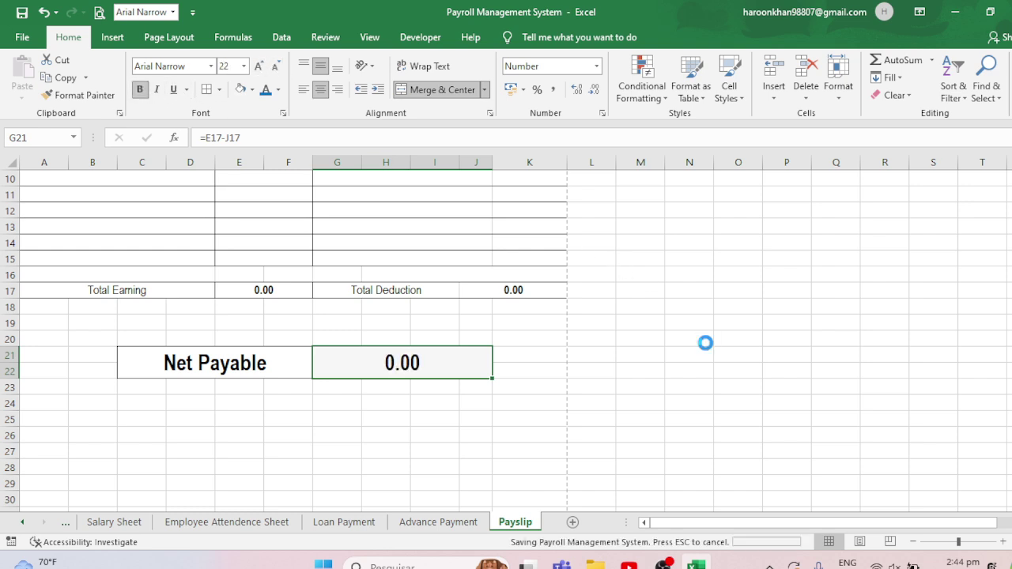
key(ctrl+p)
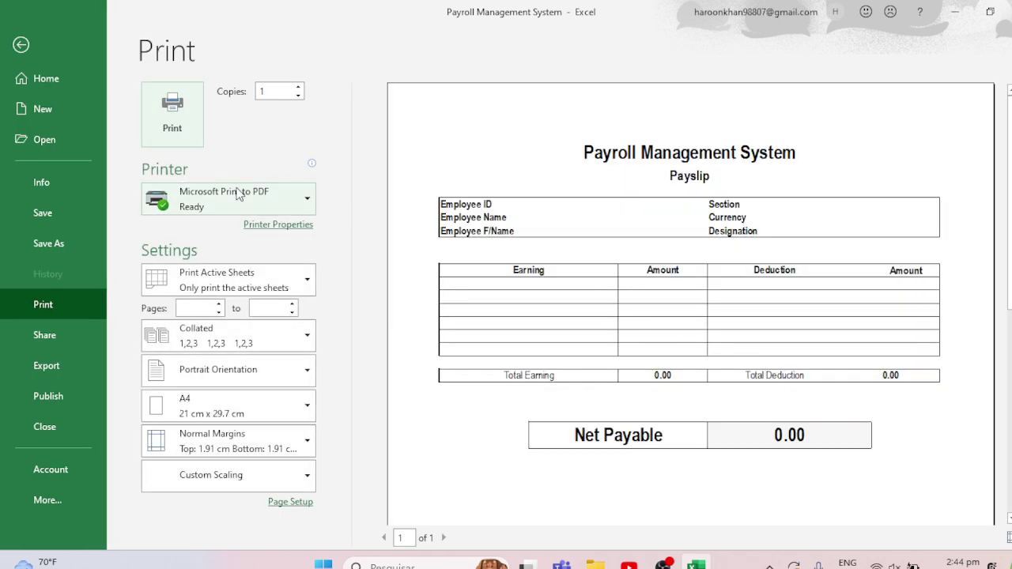
click(20, 45)
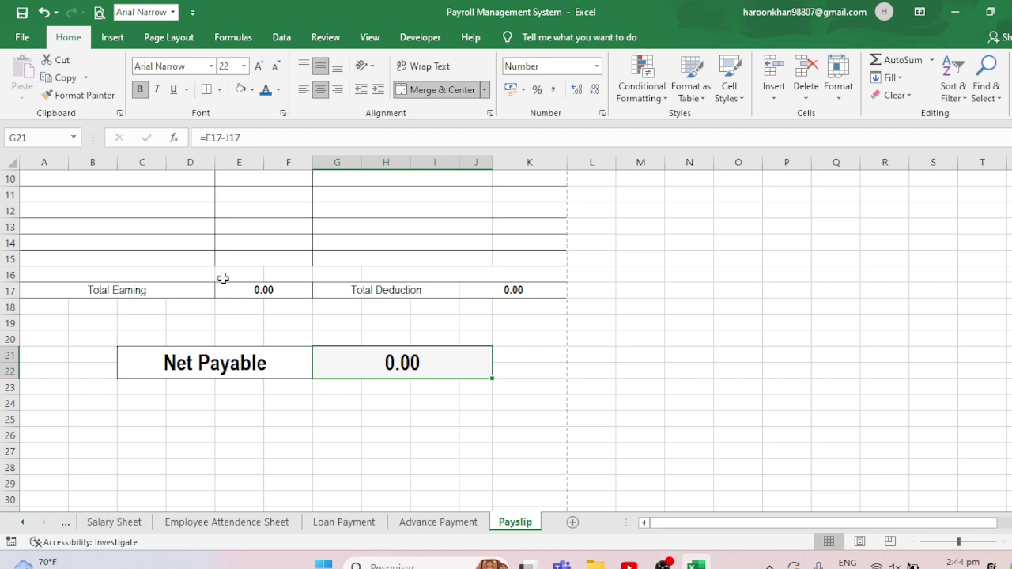
key(Up)
key(Up)
key(Up)
key(Up)
key(Up)
key(Up)
key(Up)
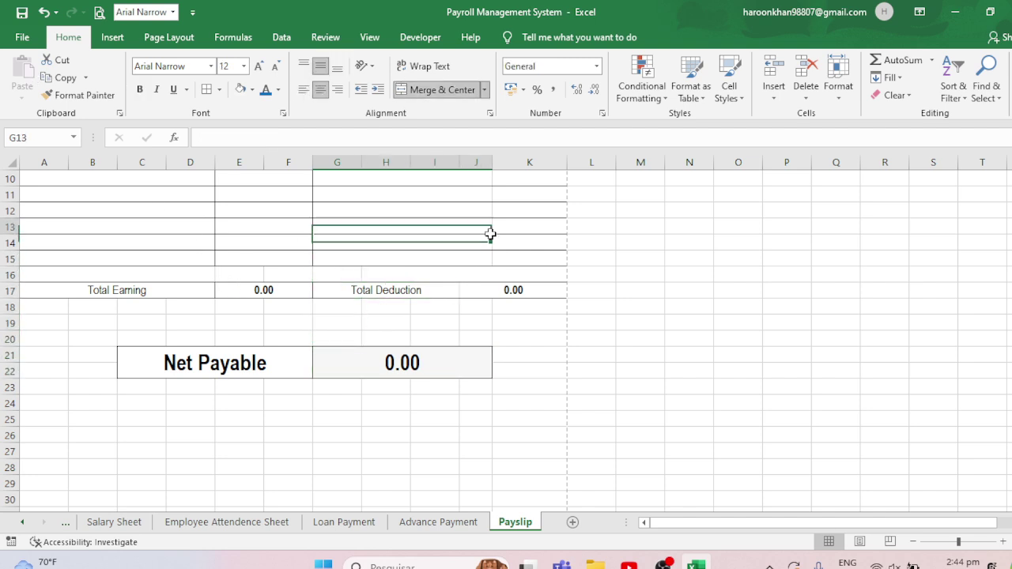
key(ctrl+Home)
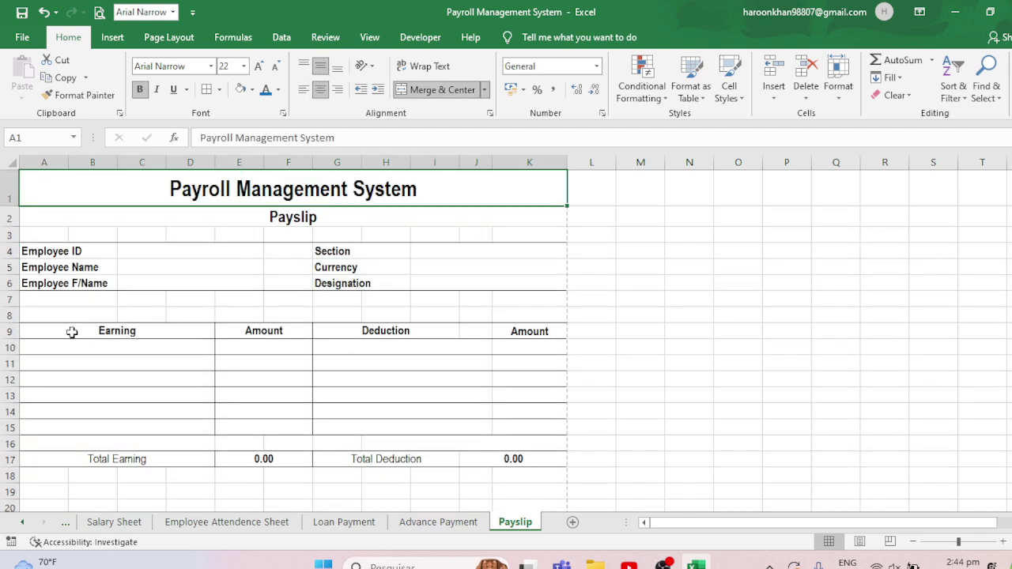
Insert a new column C and shrink it to a thin strip.
drag(56, 329, 515, 330)
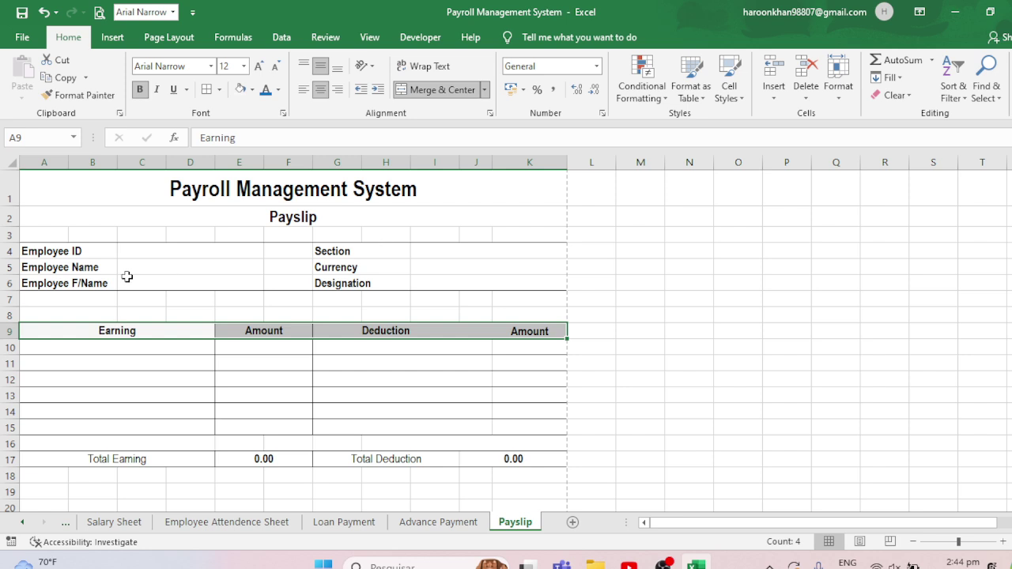
click(49, 251)
click(194, 248)
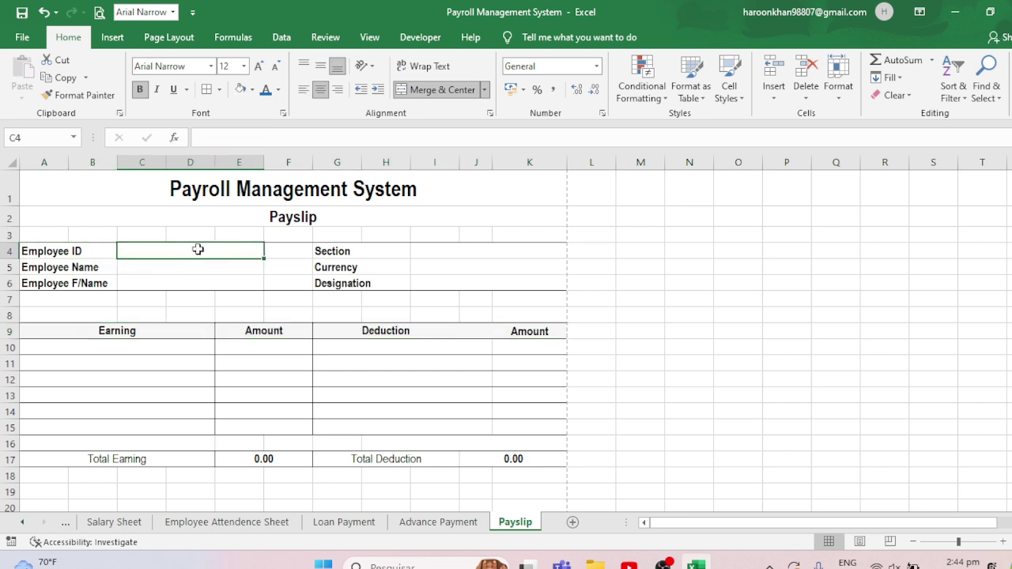
click(151, 162)
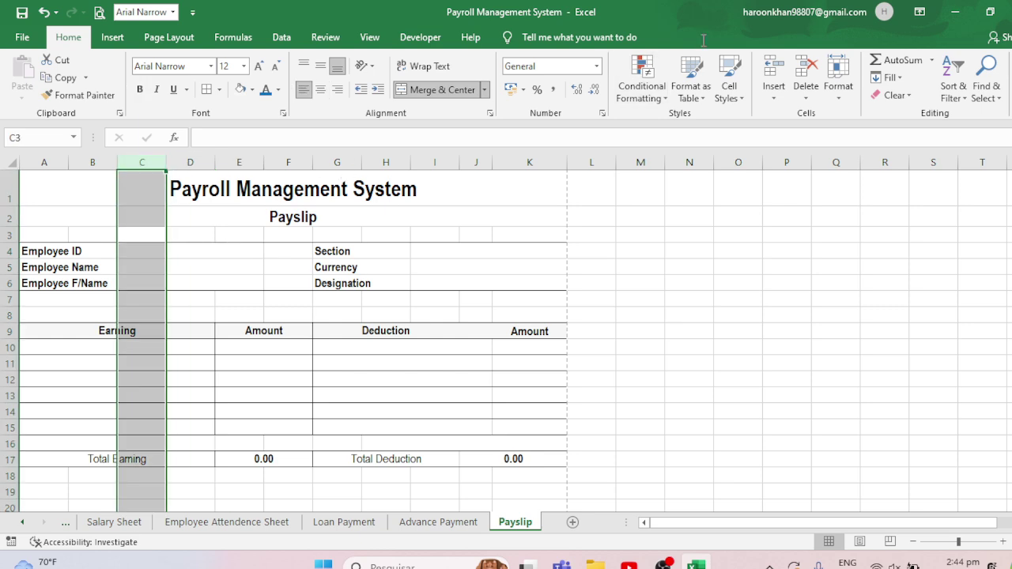
click(777, 63)
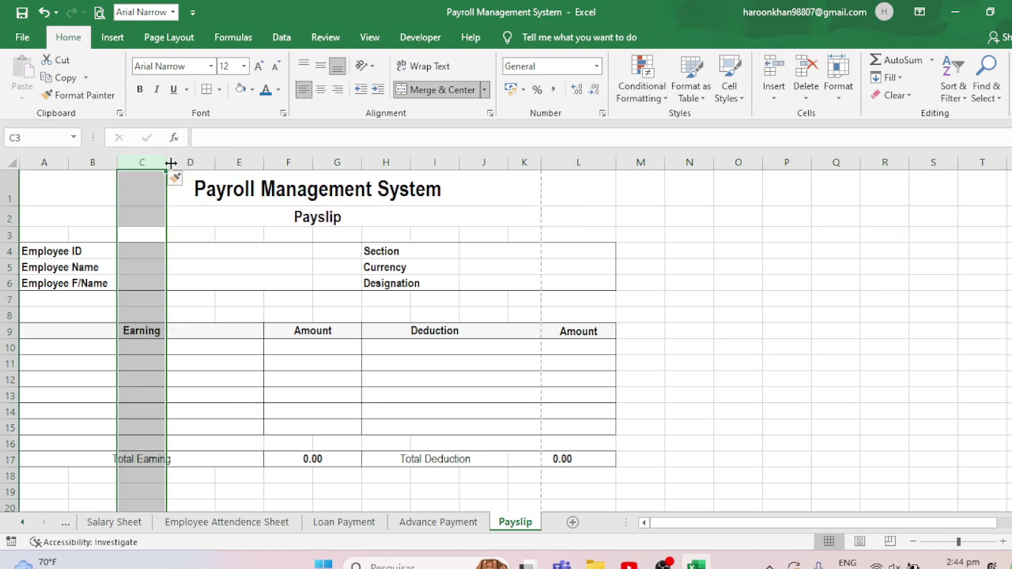
drag(170, 162, 124, 162)
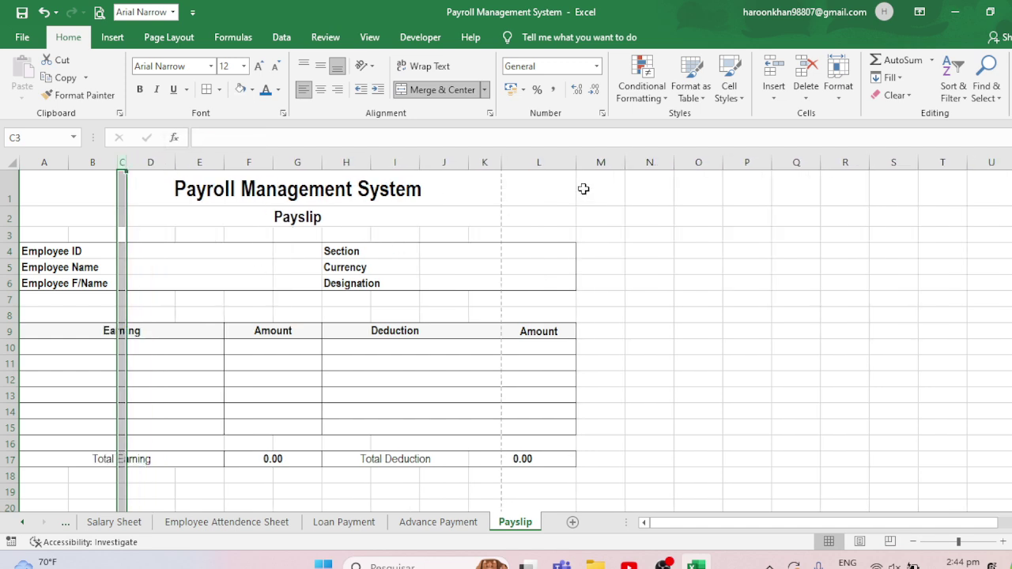
Narrow column J to a thin separator, undoing an accidental resize of column I.
click(446, 162)
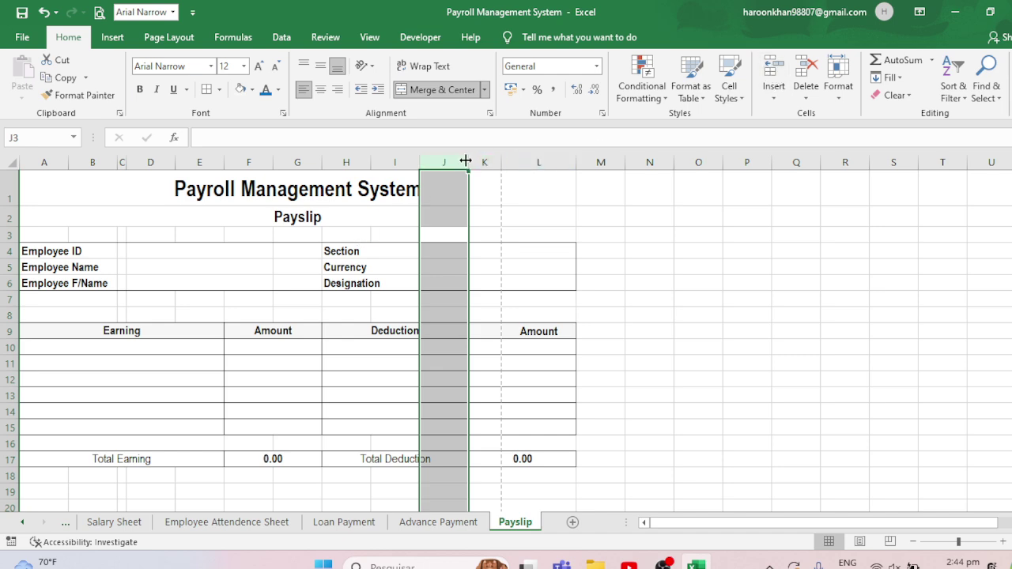
drag(419, 162, 389, 164)
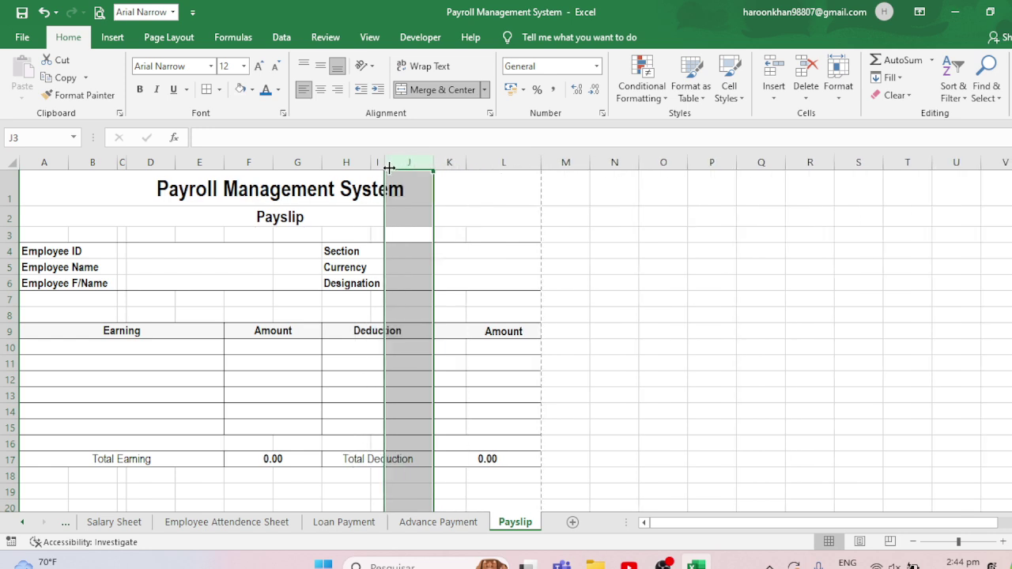
click(373, 248)
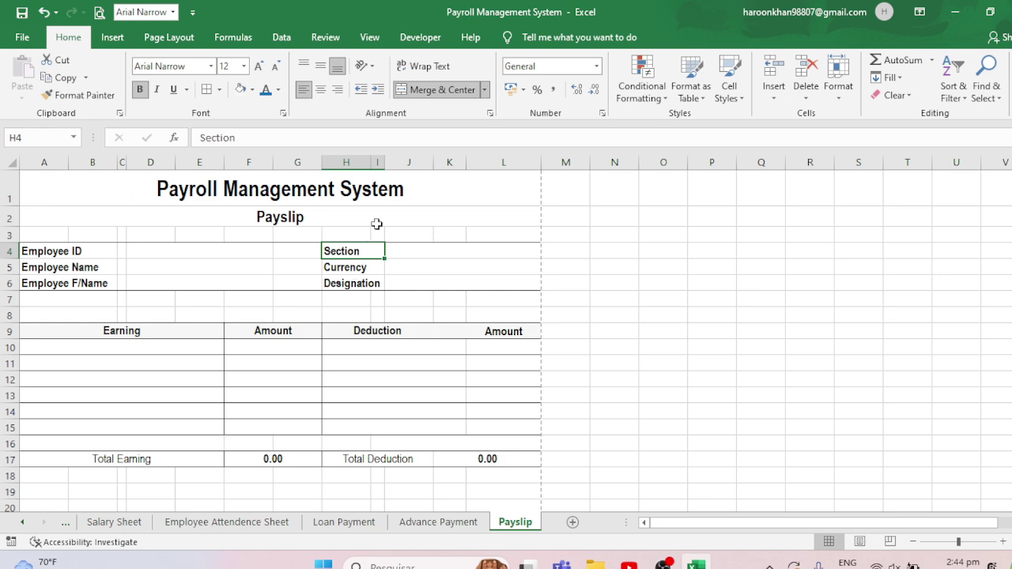
key(ctrl+z)
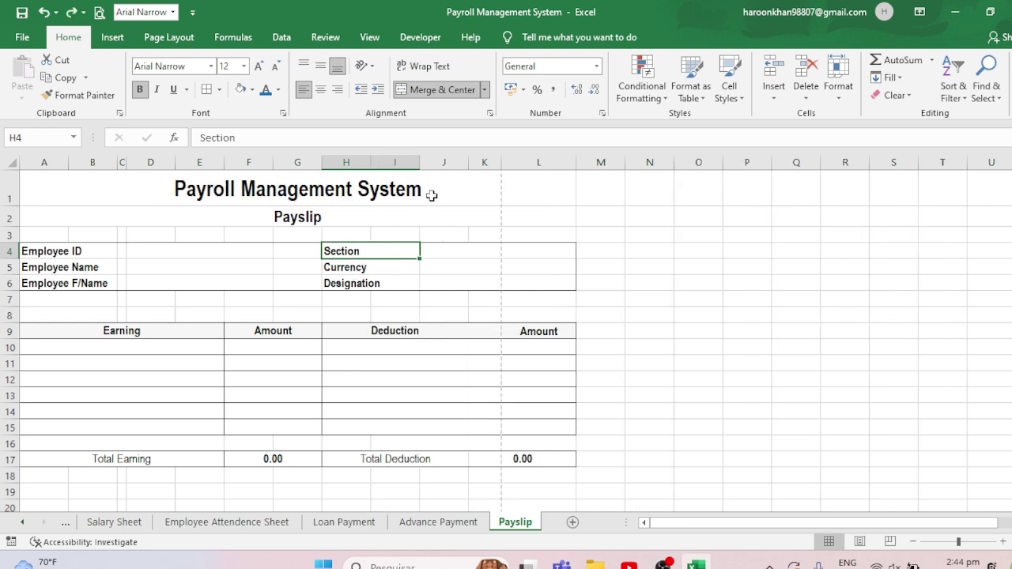
click(445, 163)
drag(468, 163, 423, 163)
click(427, 165)
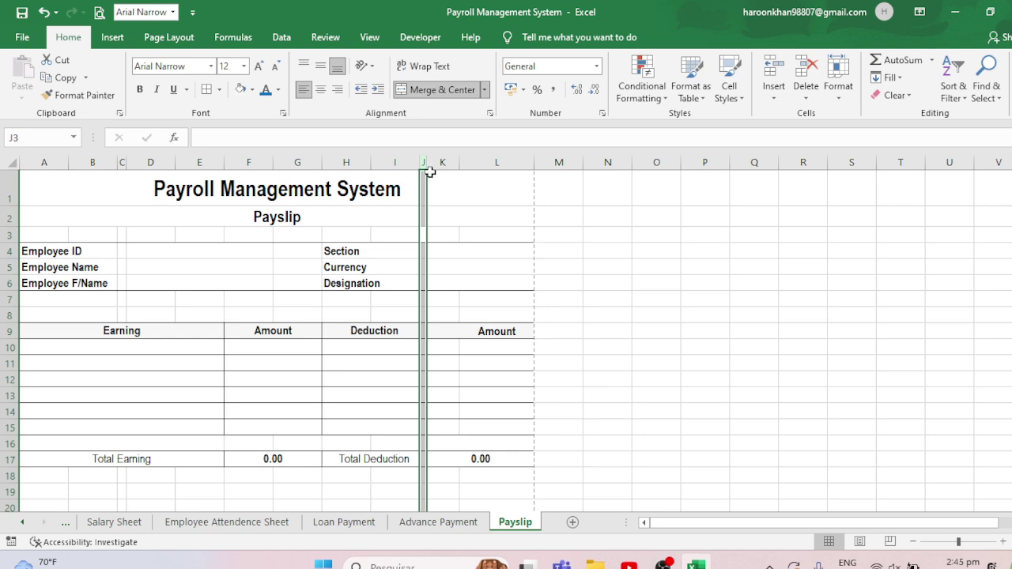
Type a colon in C4 beside Employee ID and copy it.
click(467, 313)
click(121, 251)
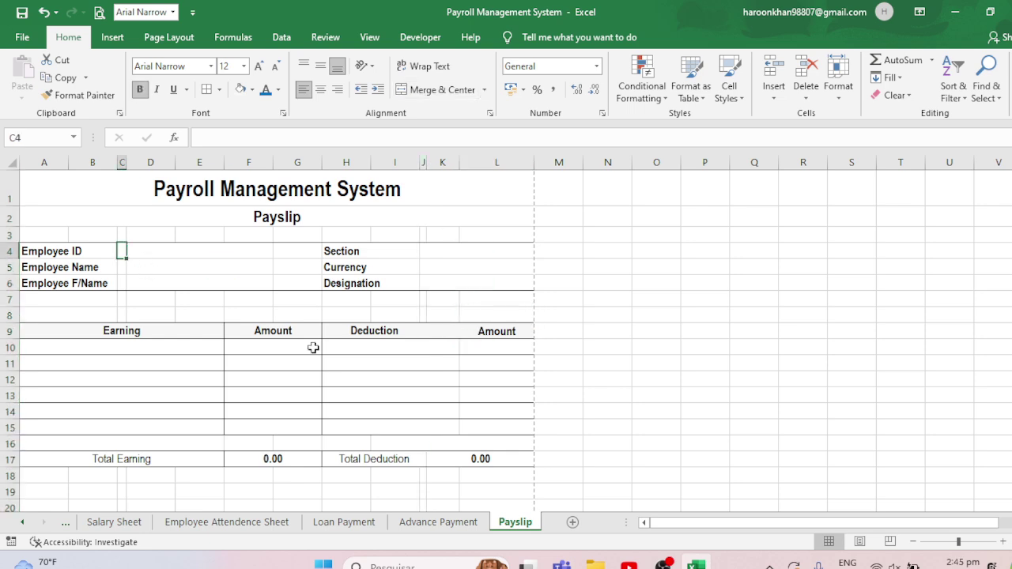
text(:)
key(Return)
key(Up)
key(ctrl+c)
Paste the colon into C5 and C6 so C4:C6 all show colons.
key(Down)
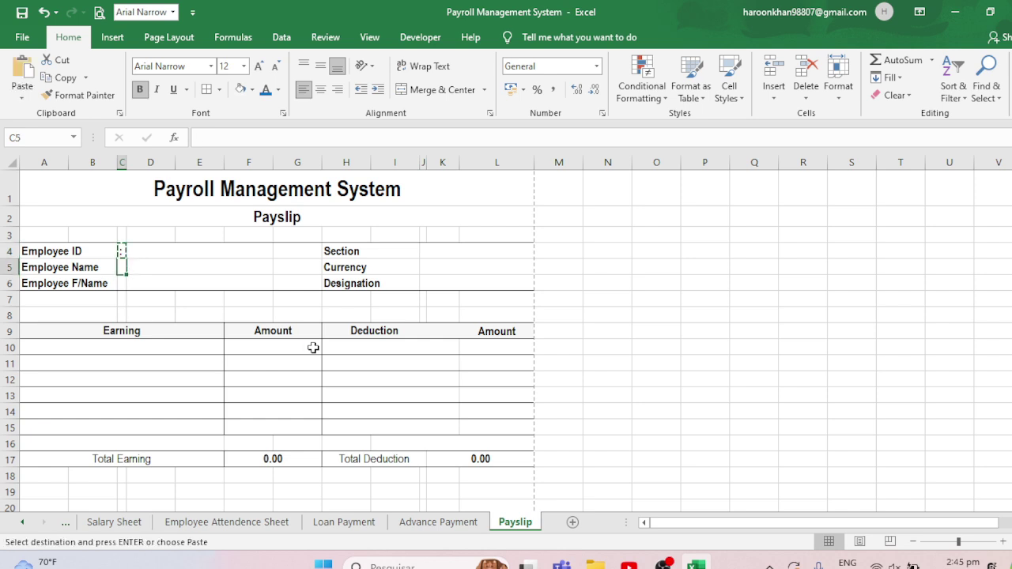
key(Up)
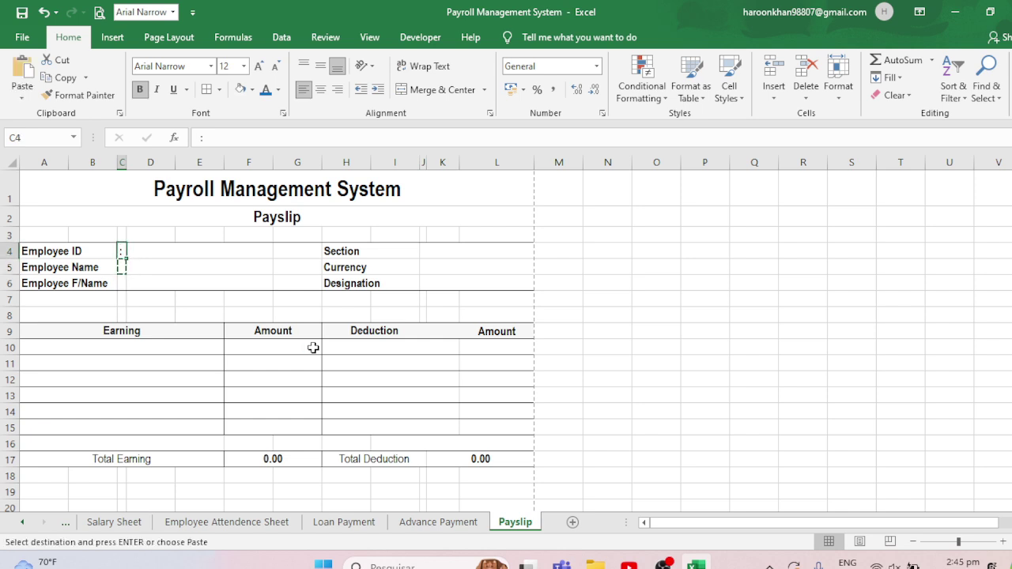
key(Down)
key(ctrl+v)
key(Down)
key(ctrl+v)
key(Up)
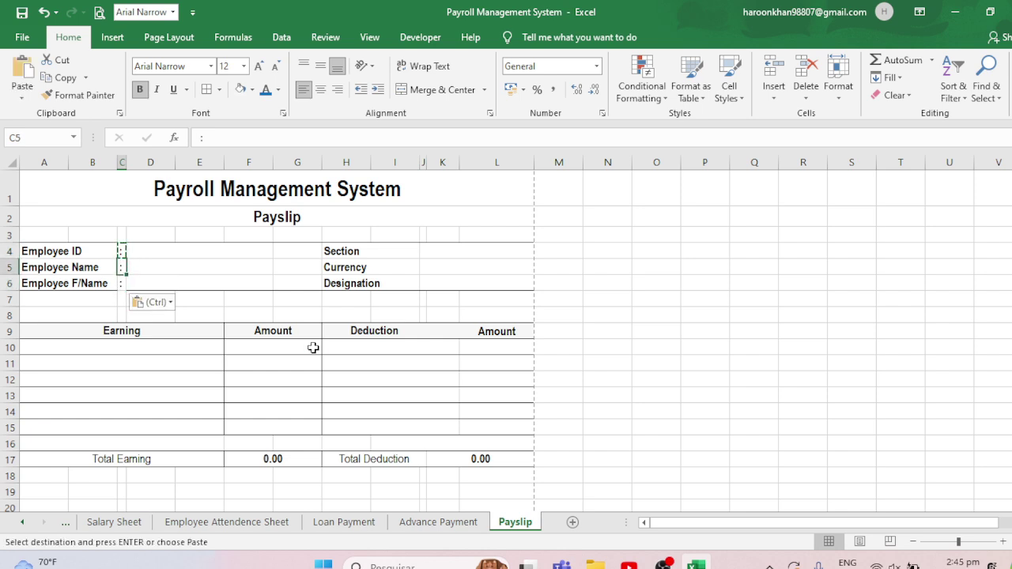
key(Up)
key(shift+Down)
key(shift+Down)
key(ctrl+c)
key(Right)
key(Right)
key(Right)
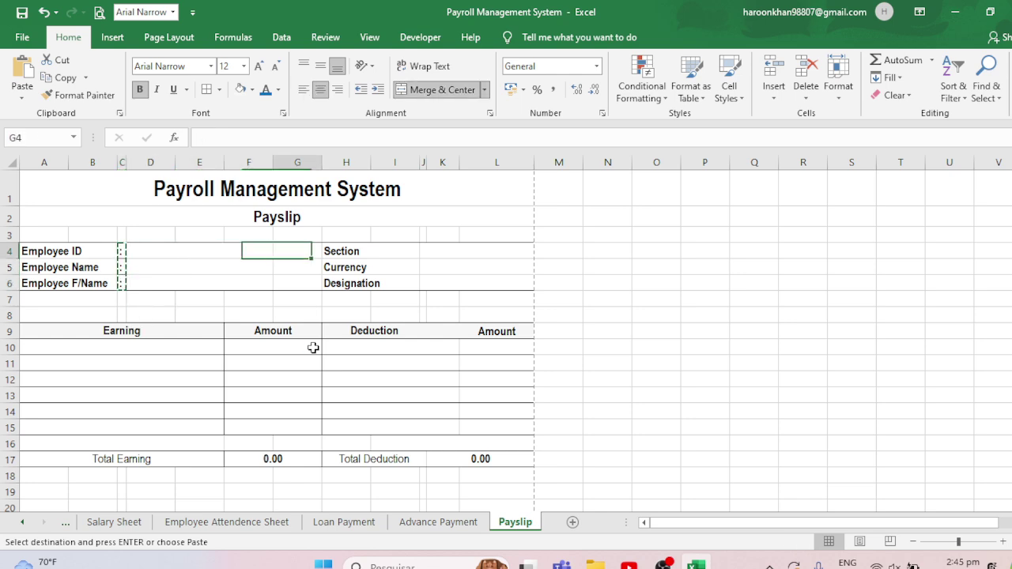
key(Right)
key(Right)
key(Escape)
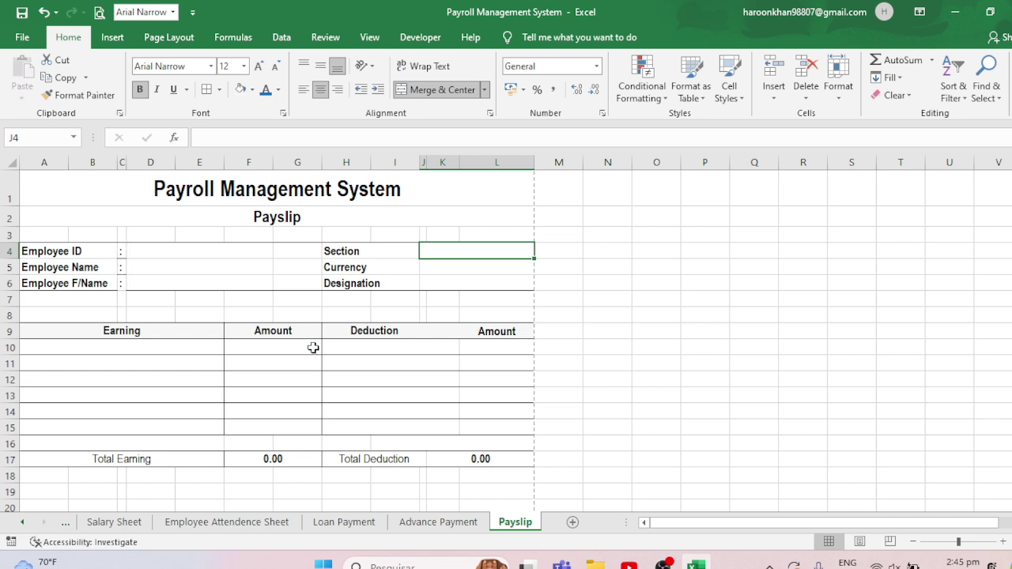
Unmerge J4:L4 and paste the C4:C6 colons into J4:J6 beside Section, Currency and Designation.
drag(490, 248, 481, 281)
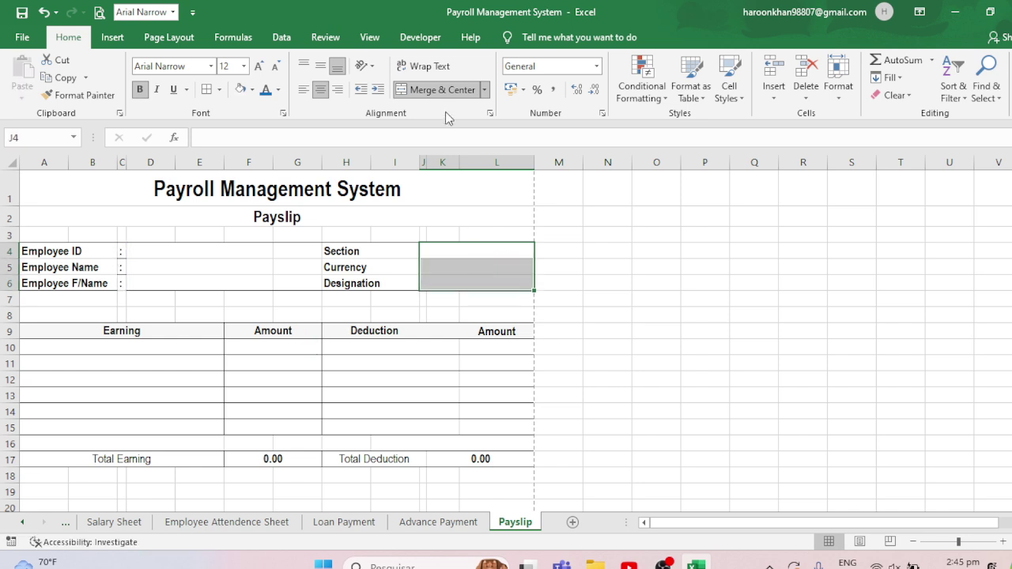
click(436, 89)
click(556, 308)
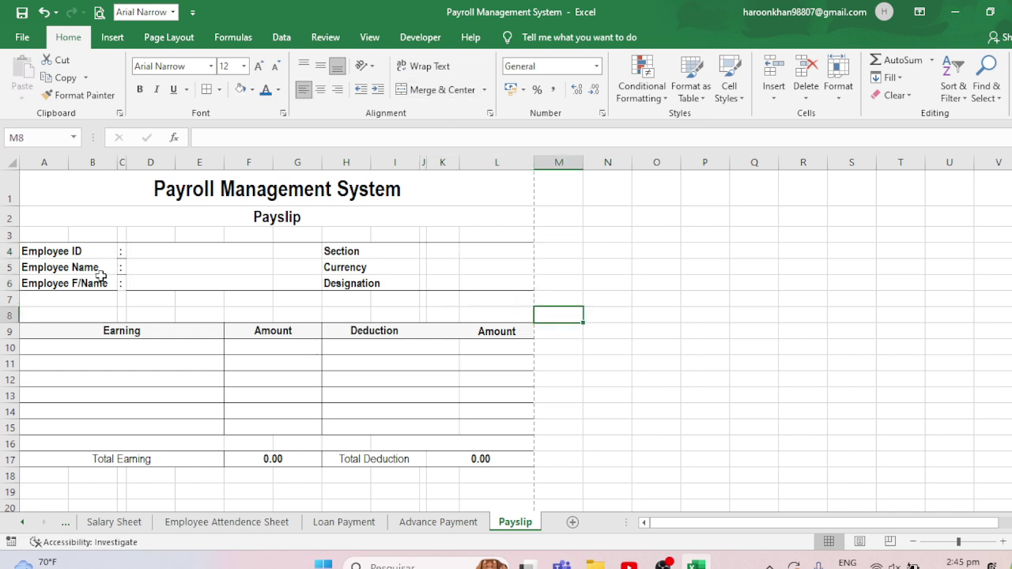
drag(120, 254, 120, 286)
key(ctrl+c)
key(Right)
key(Right)
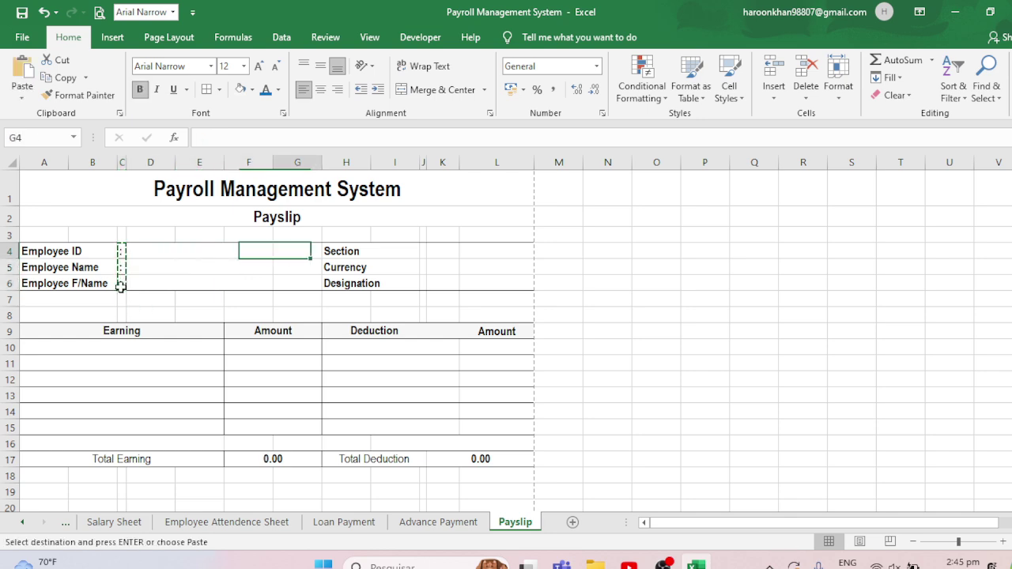
key(Right)
key(Right)
key(Return)
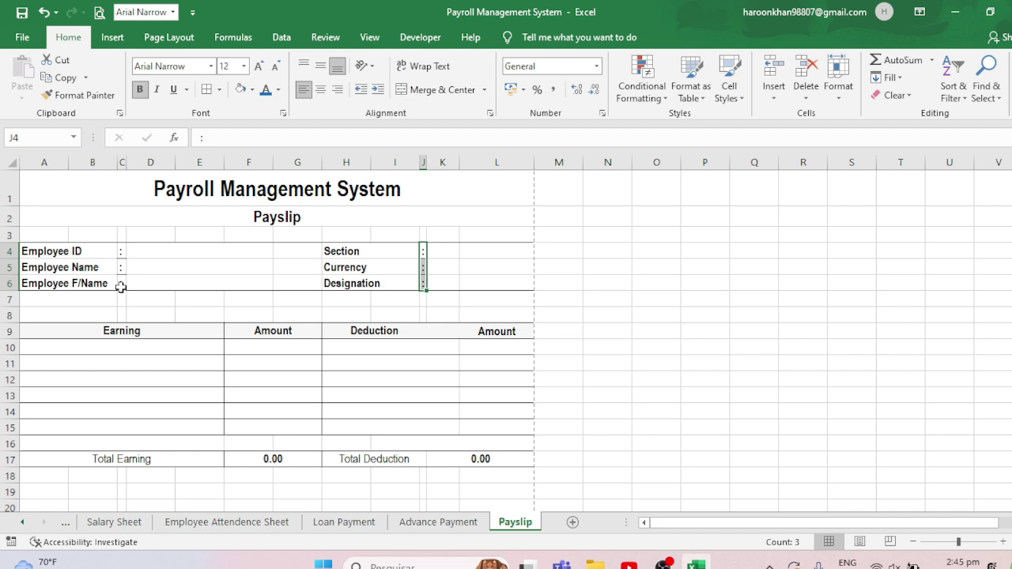
Merge K4:L4 and fill the merged cell down through row 6.
click(456, 269)
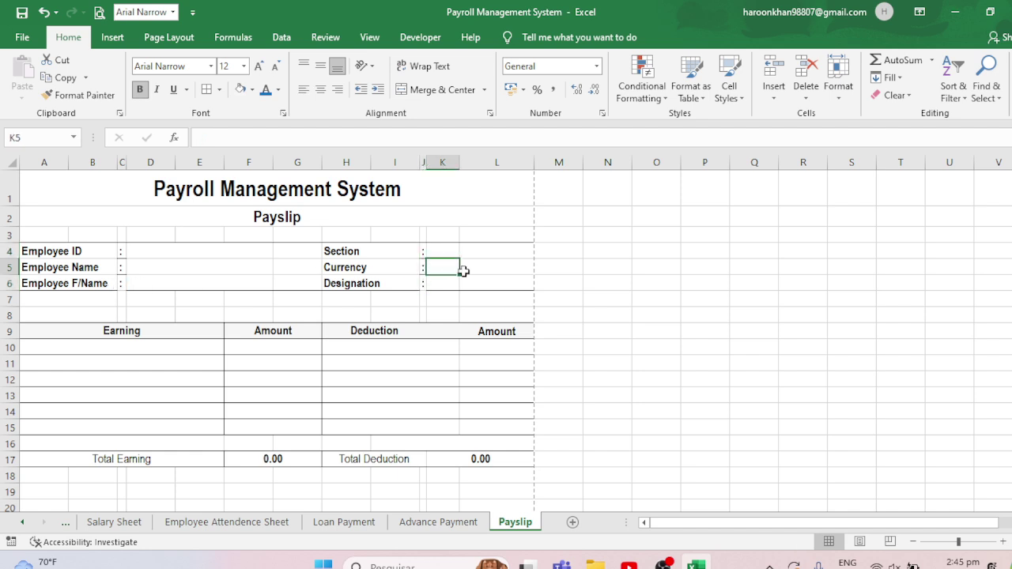
drag(448, 254, 494, 251)
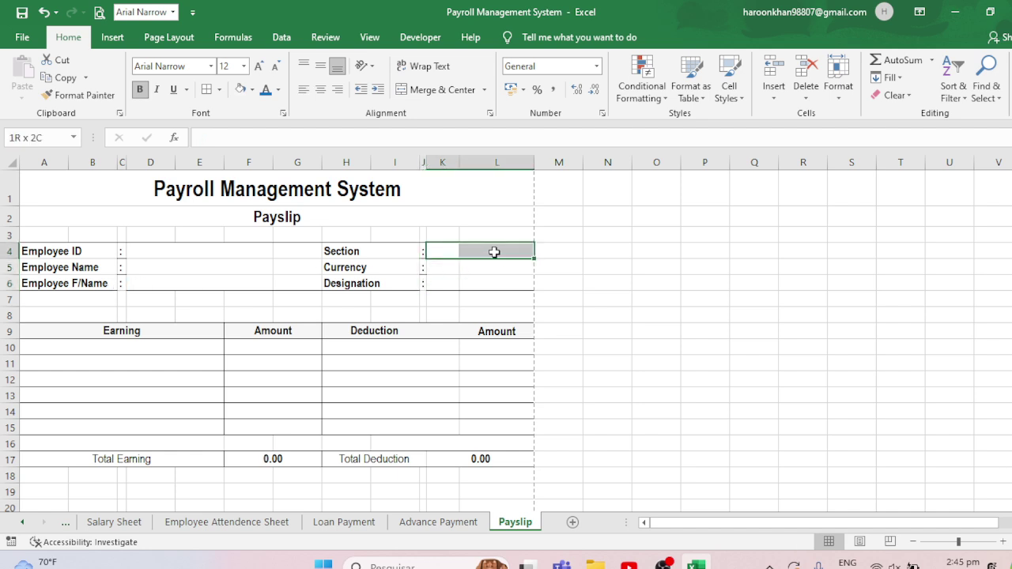
click(440, 90)
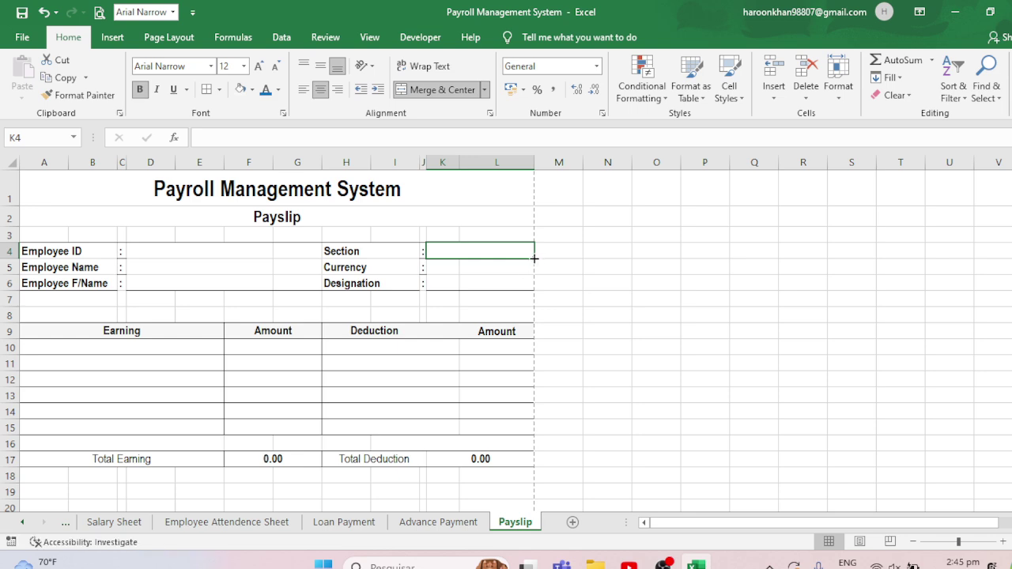
drag(535, 258, 526, 291)
click(704, 266)
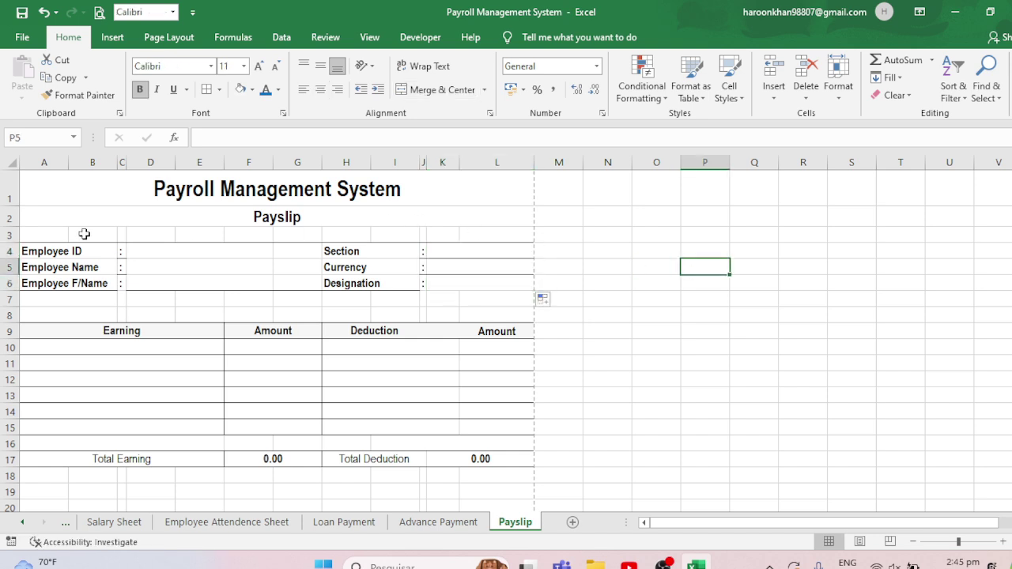
Put an outside border around the details block A4:L6.
drag(55, 251, 498, 284)
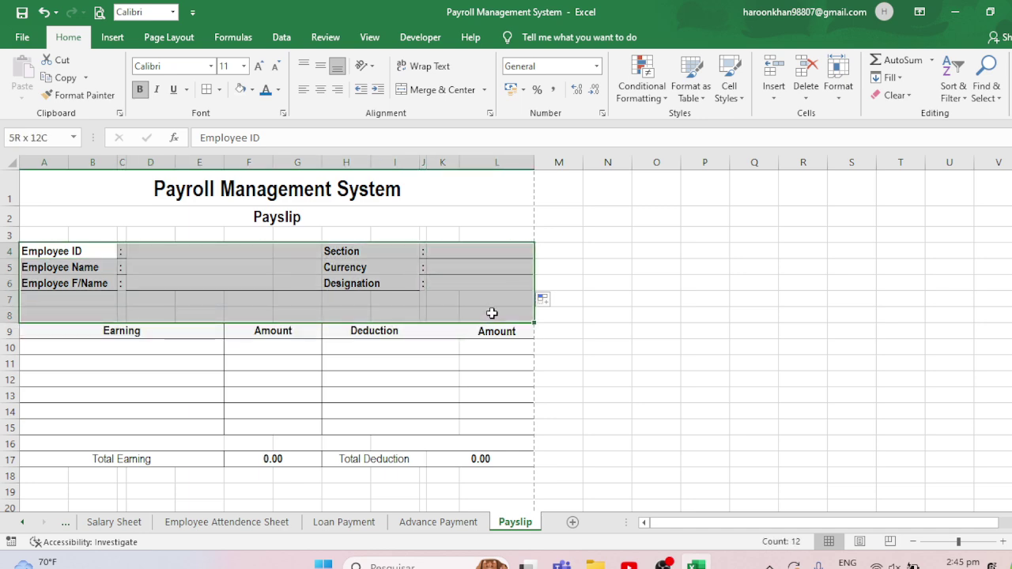
click(219, 89)
click(235, 244)
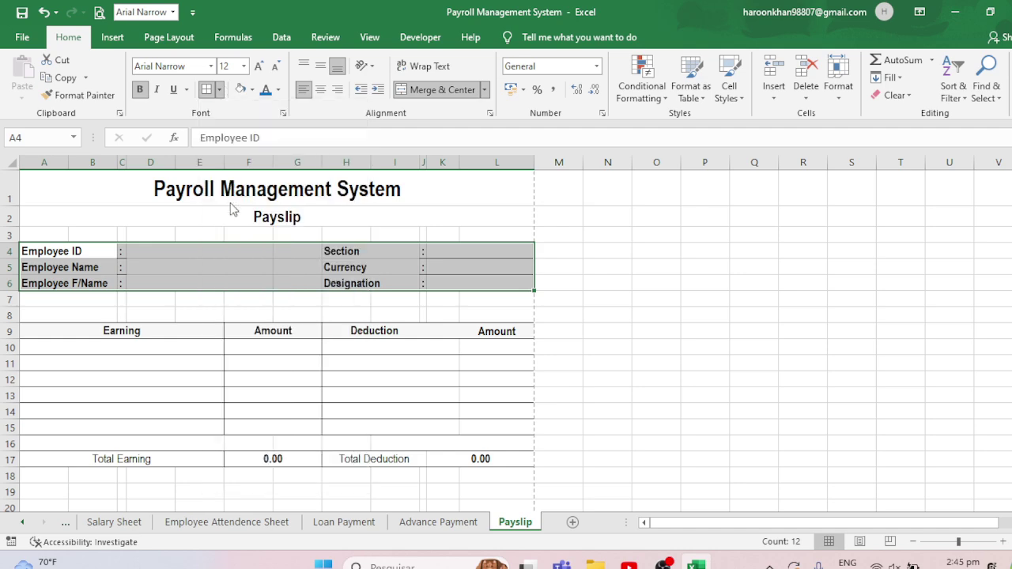
click(219, 89)
click(218, 242)
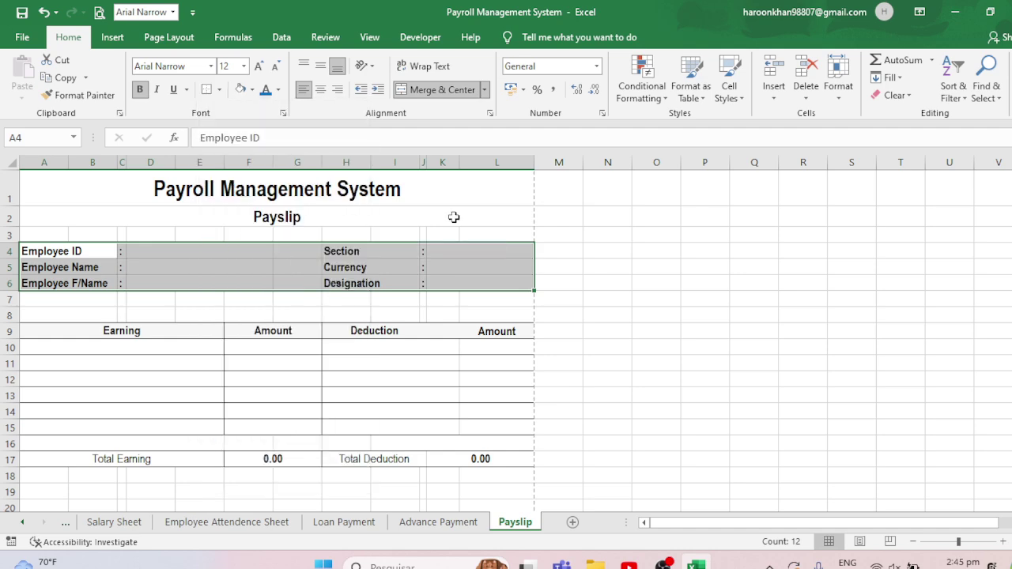
After a print preview, make the A17:L17 totals row bold at 14 pt and turn off gridlines.
key(ctrl+p)
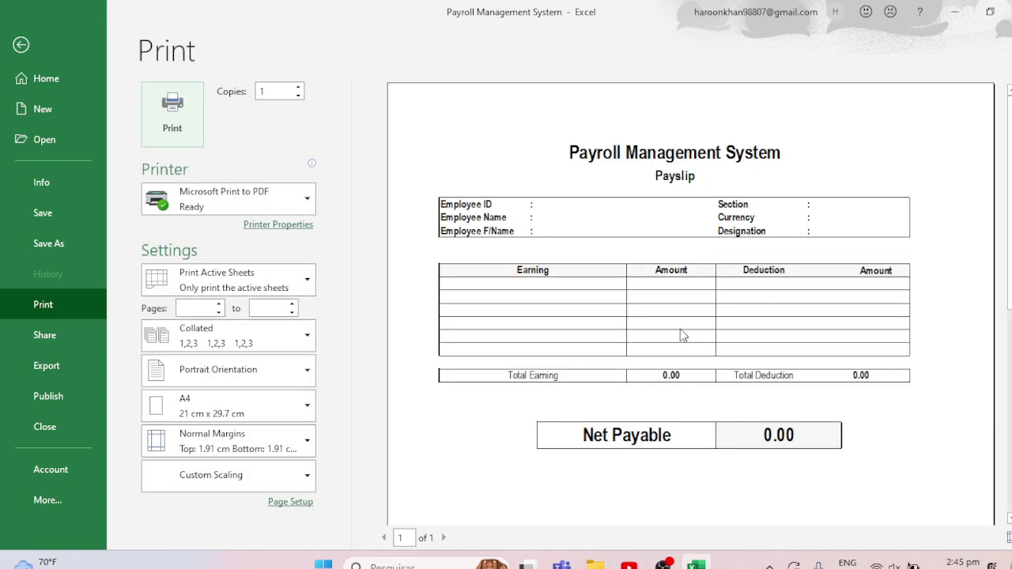
click(21, 44)
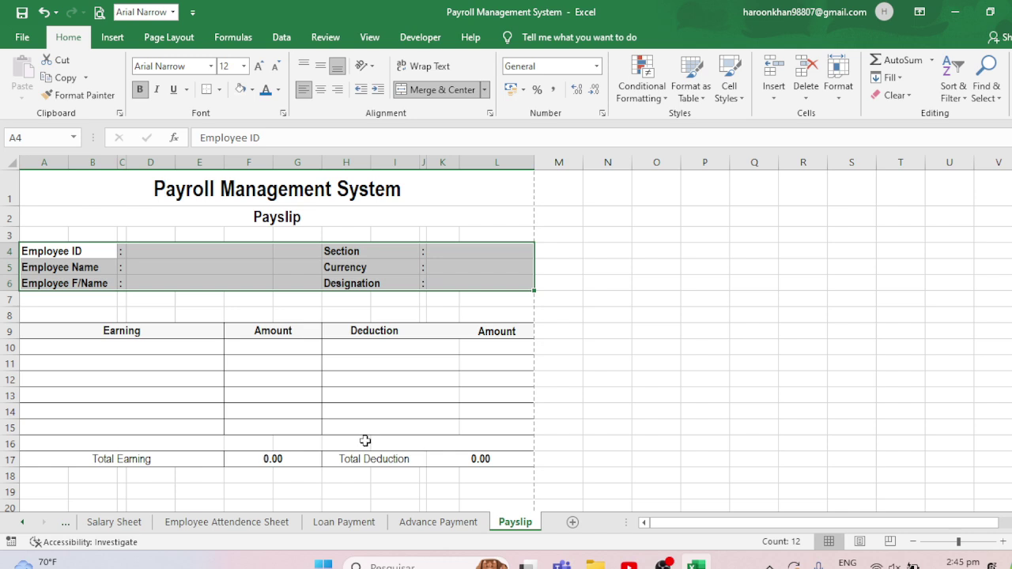
drag(129, 458, 477, 458)
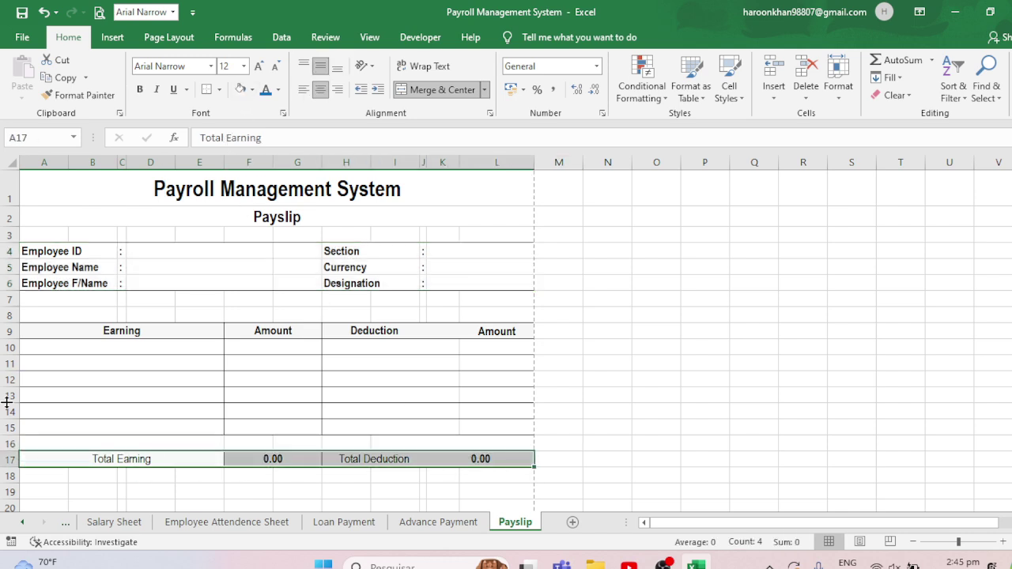
click(139, 88)
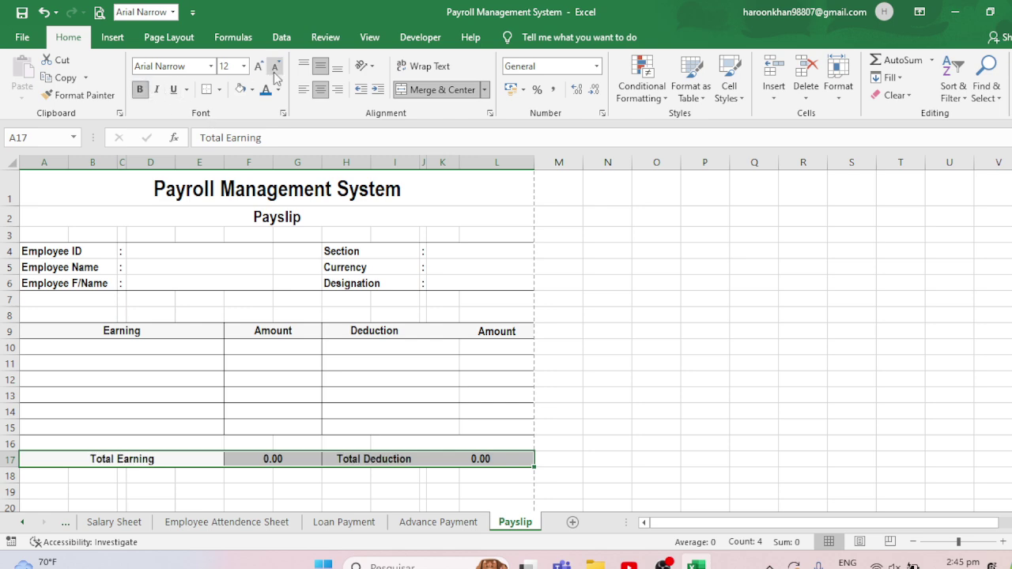
click(258, 65)
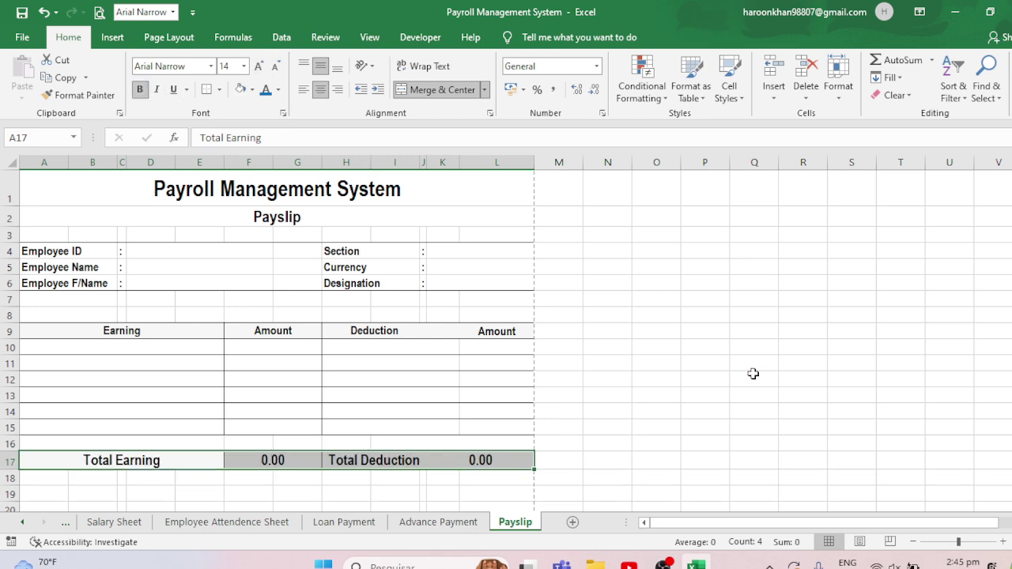
click(369, 38)
click(204, 91)
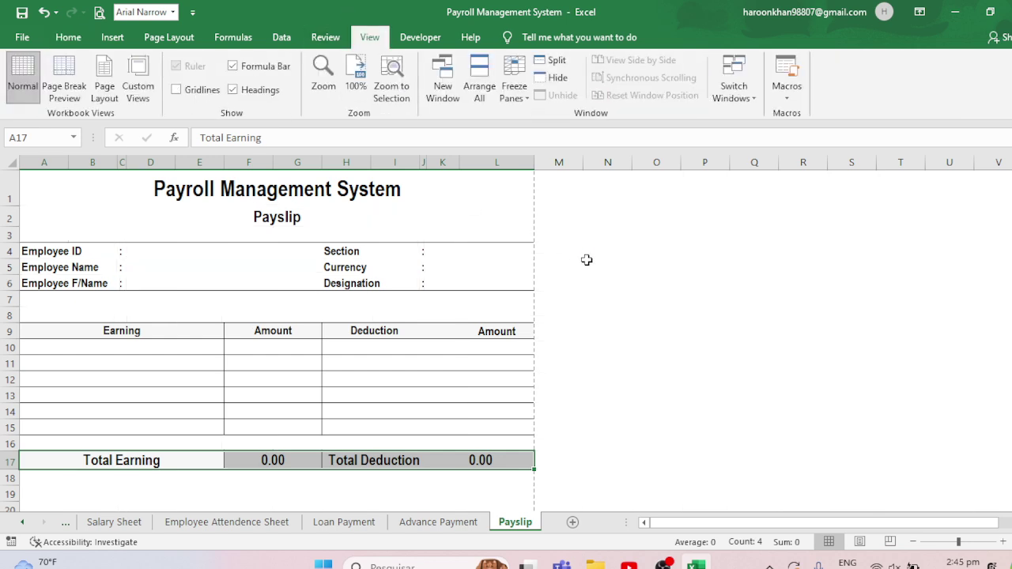
key(ctrl+p)
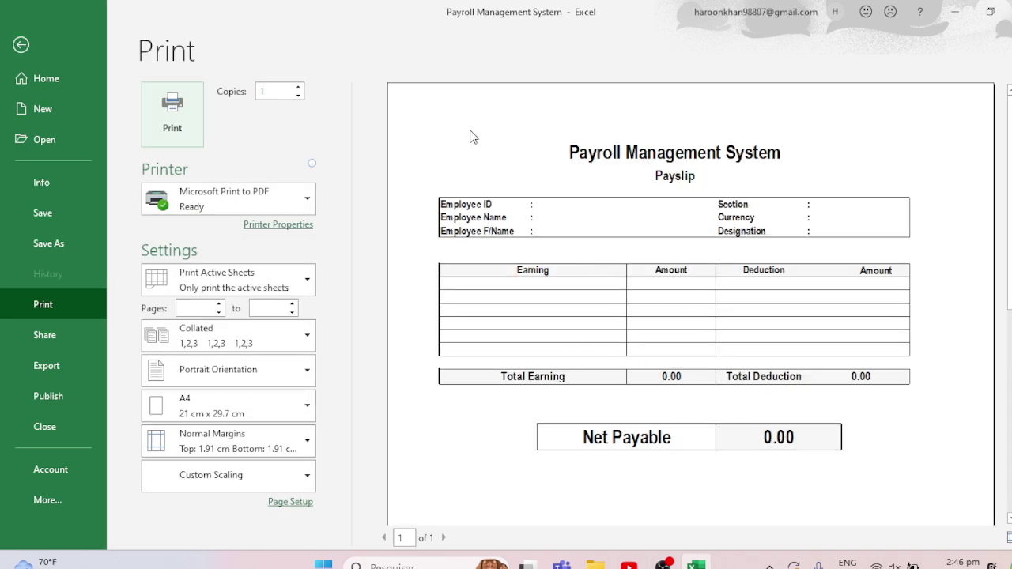
click(20, 45)
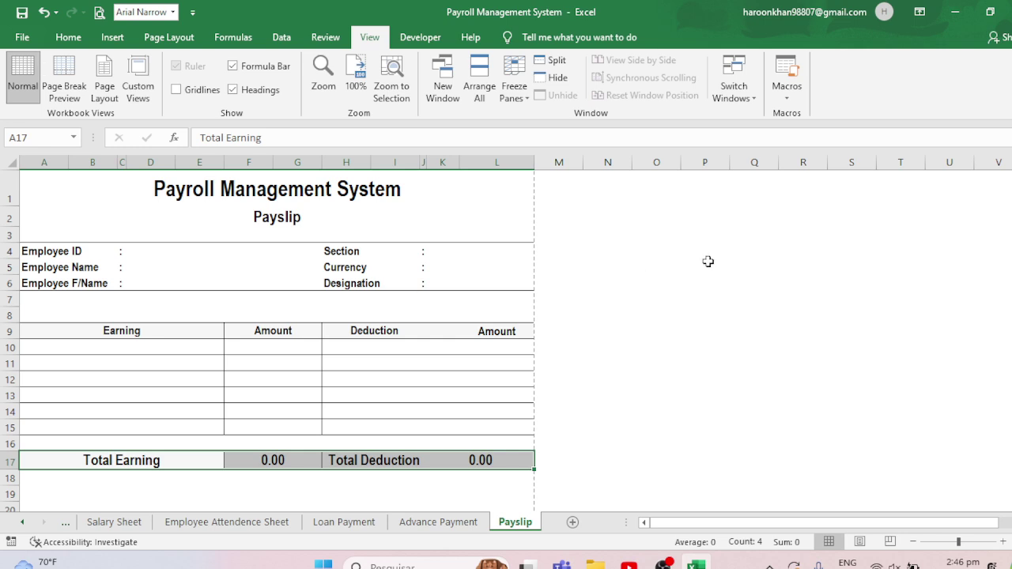
Bring OBS Studio to the front and stop the screen recording.
click(665, 560)
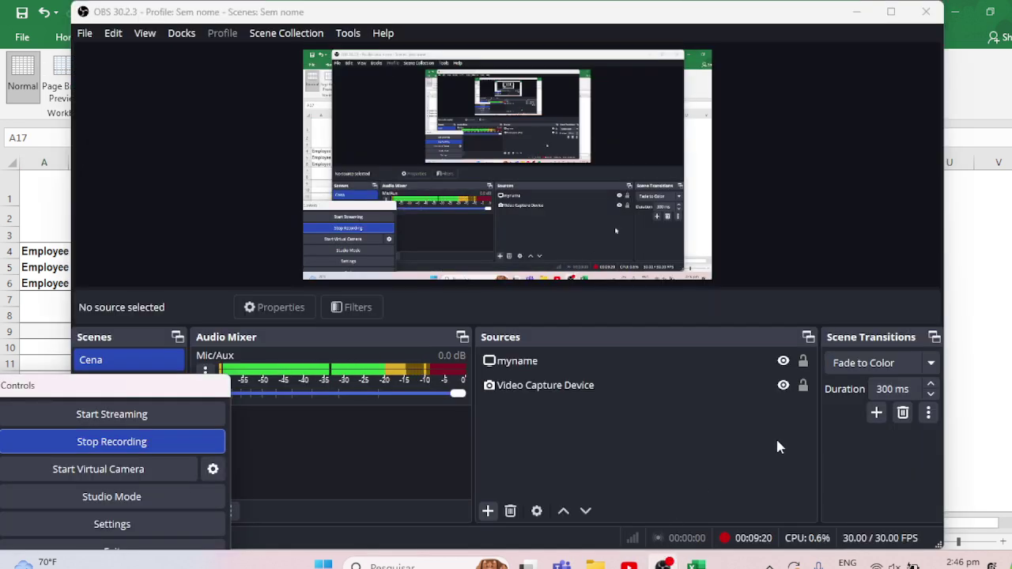
click(965, 222)
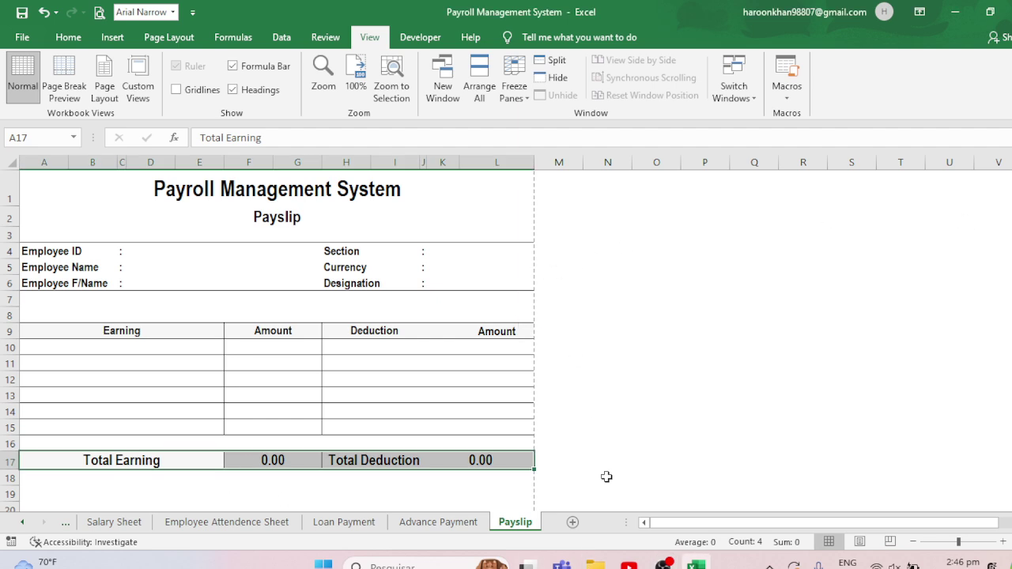
click(664, 563)
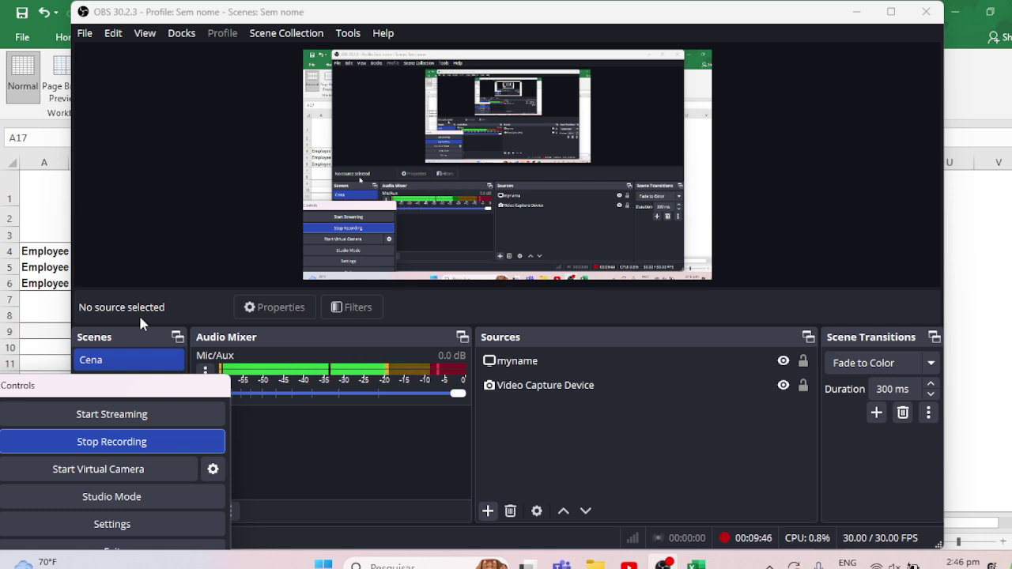
click(131, 440)
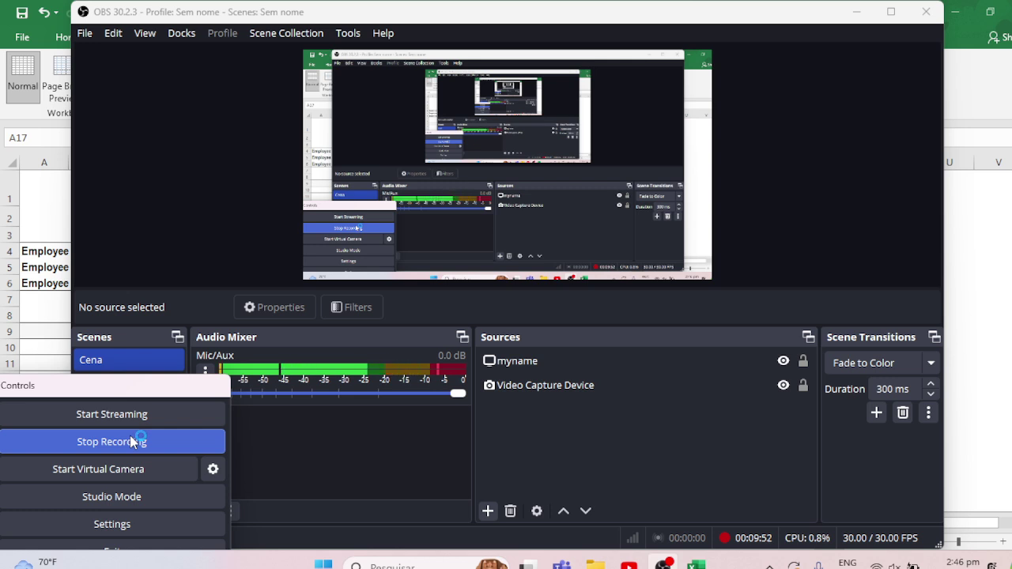